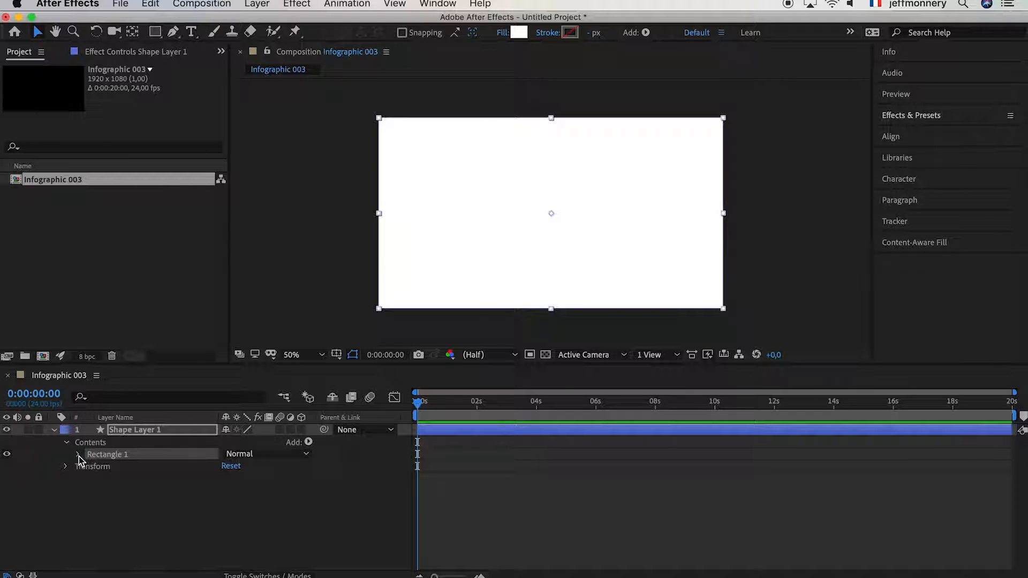
- Rename the rectangle's shape layer as "X axis"
click(123, 432)
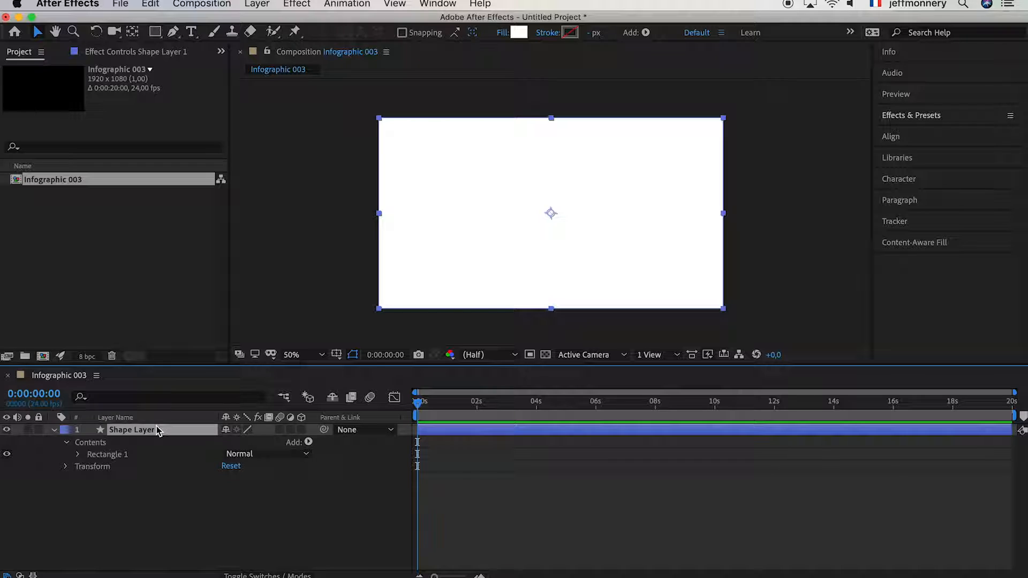
key(Return)
text(X axis)
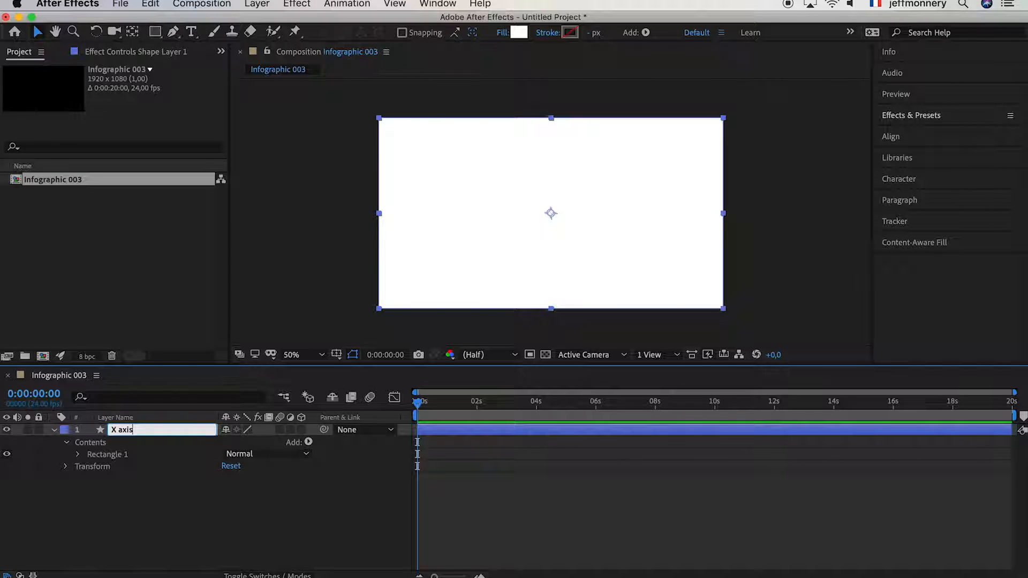
key(Return)
- Unlink the proportions of the X axis rectangle path and set its size to 1000 by 5
click(79, 455)
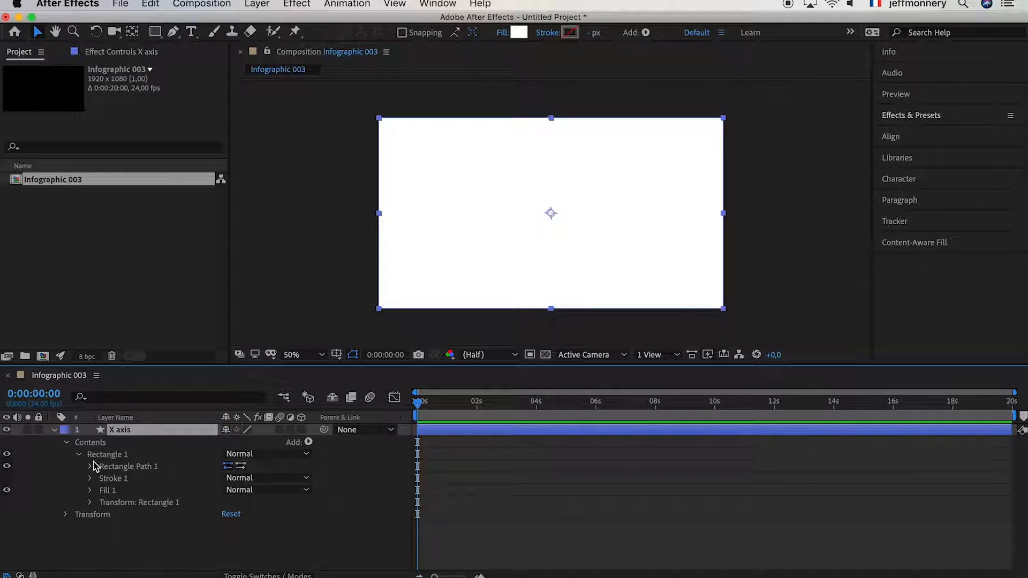
click(91, 467)
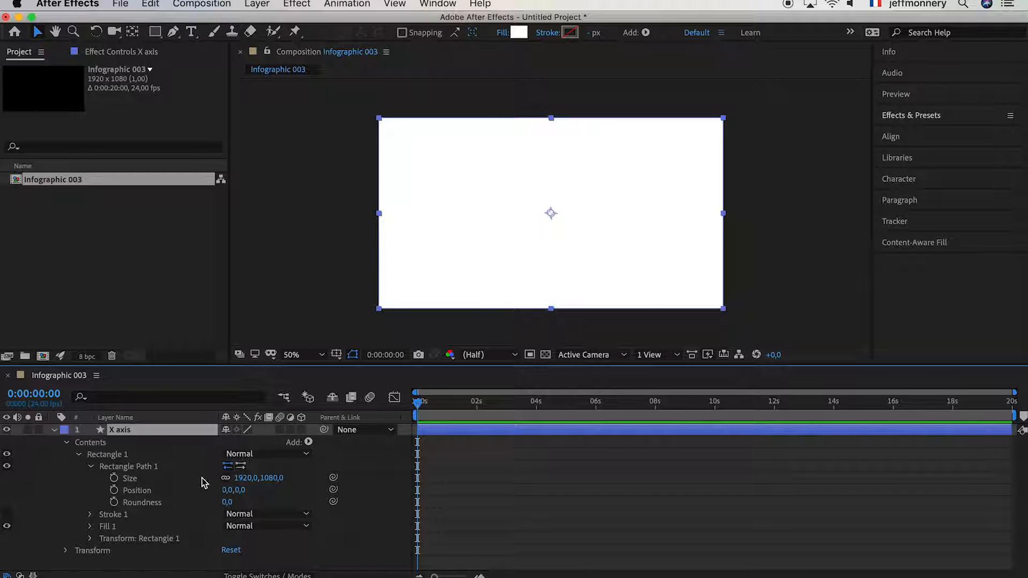
click(226, 479)
click(245, 478)
text(1000)
key(Tab)
text(5)
key(Return)
click(319, 477)
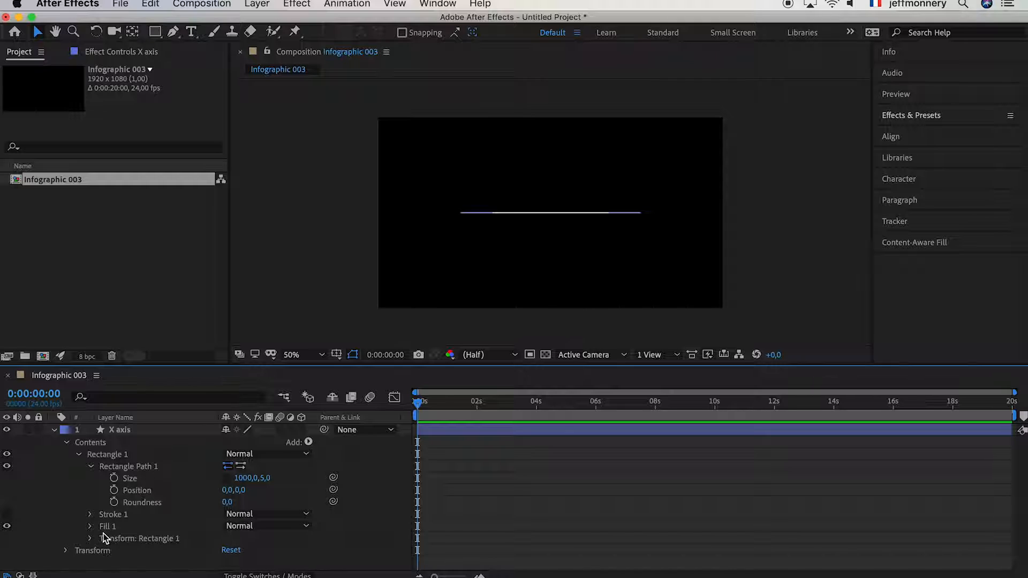
- Move the X axis layer's anchor point to the left end of the line with the Pan Behind tool
click(132, 31)
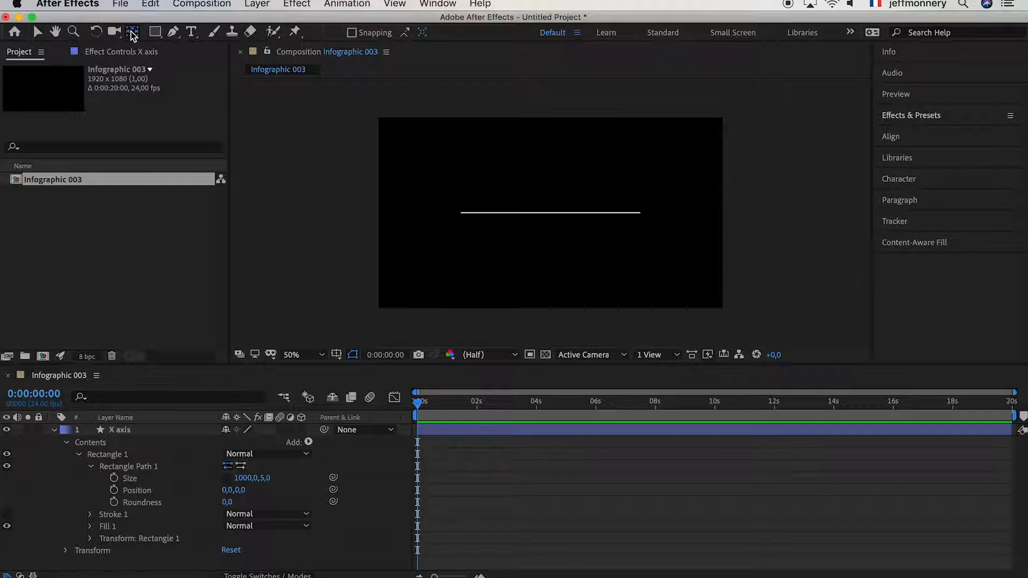
click(120, 429)
click(550, 213)
drag(551, 213, 461, 215)
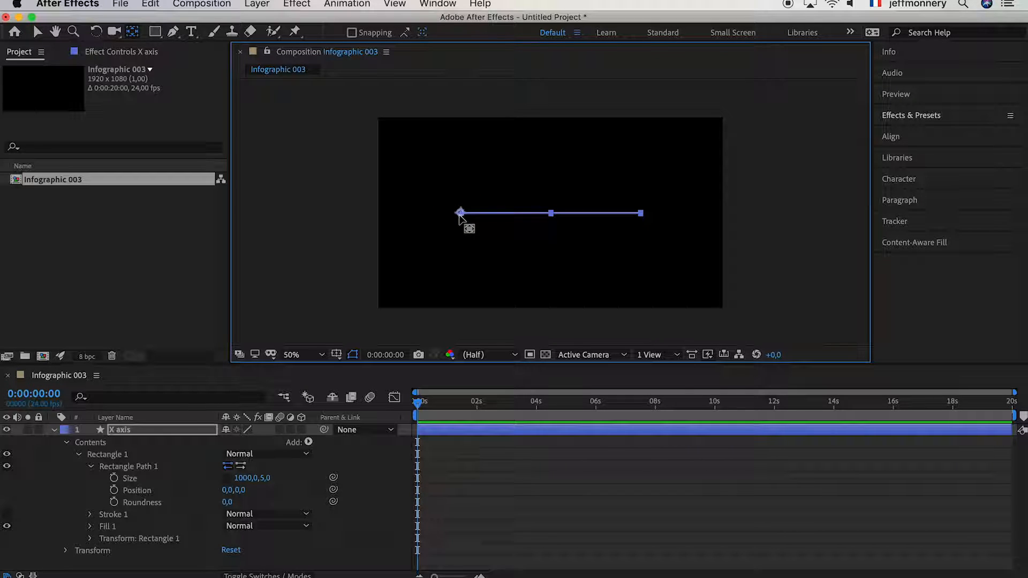
scroll(460, 215, up, 5)
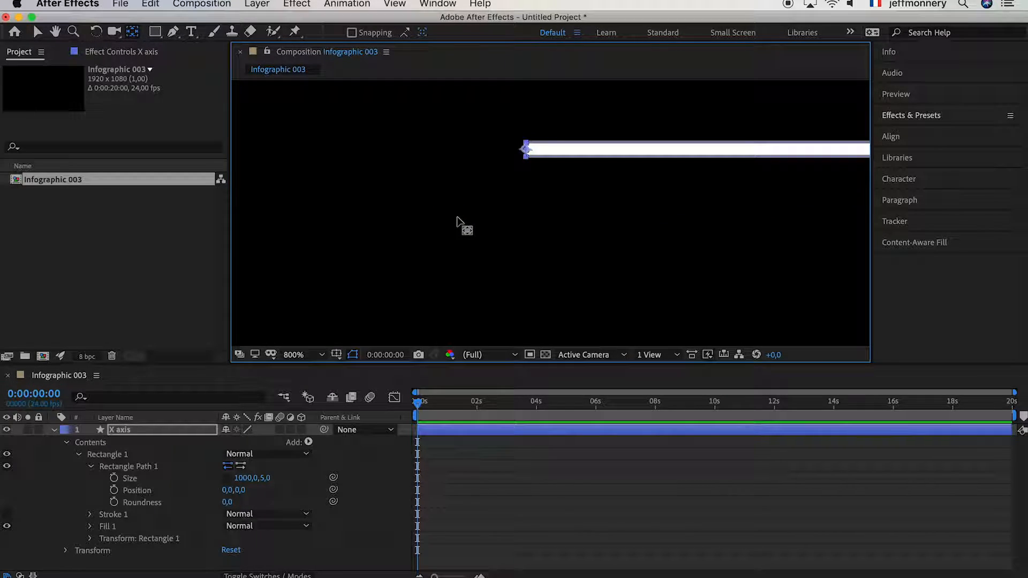
scroll(522, 182, up, 2)
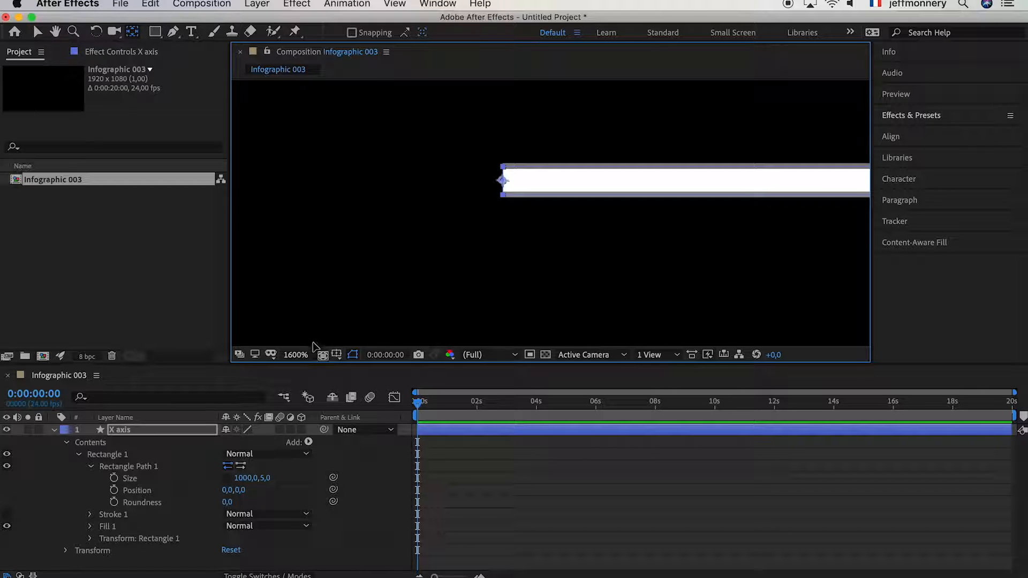
click(321, 355)
click(298, 115)
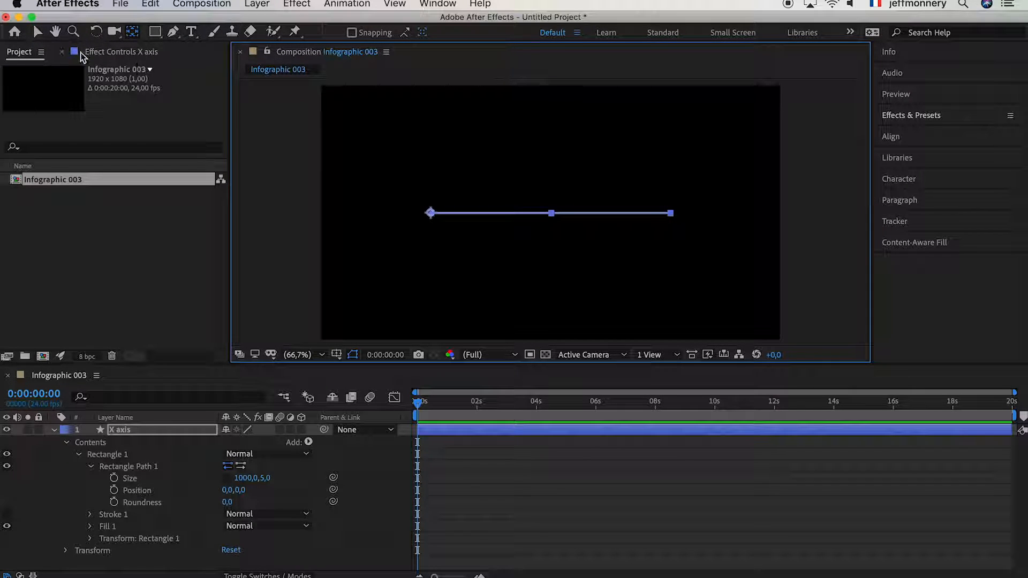
click(38, 32)
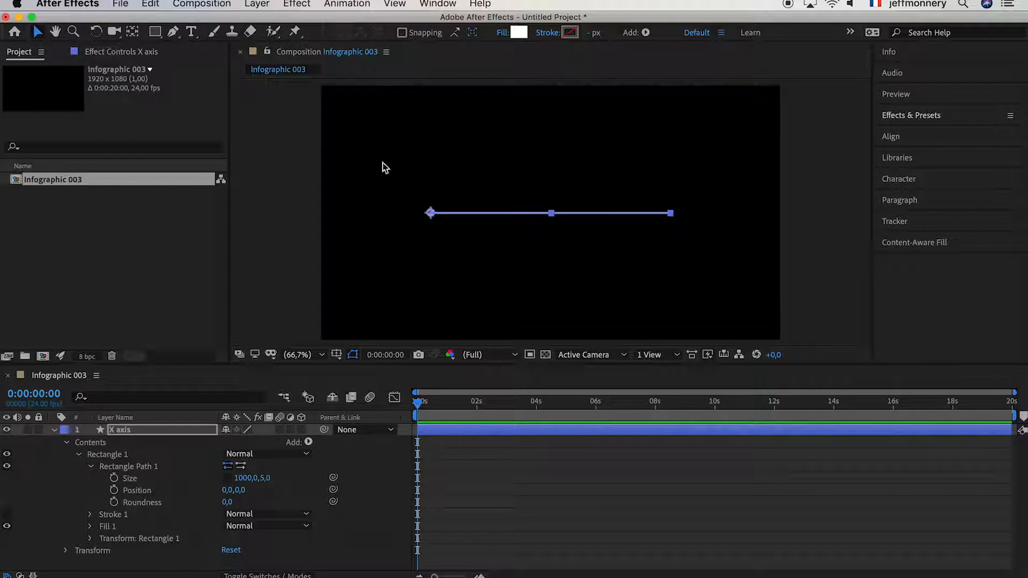
- Duplicate the X axis layer and rename the copy as "Y axis"
click(143, 433)
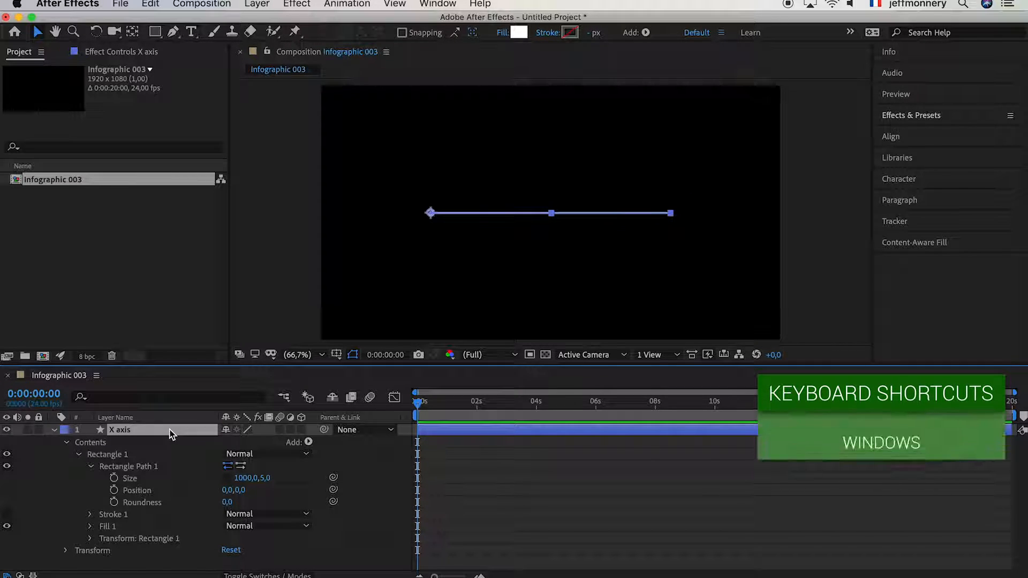
click(150, 4)
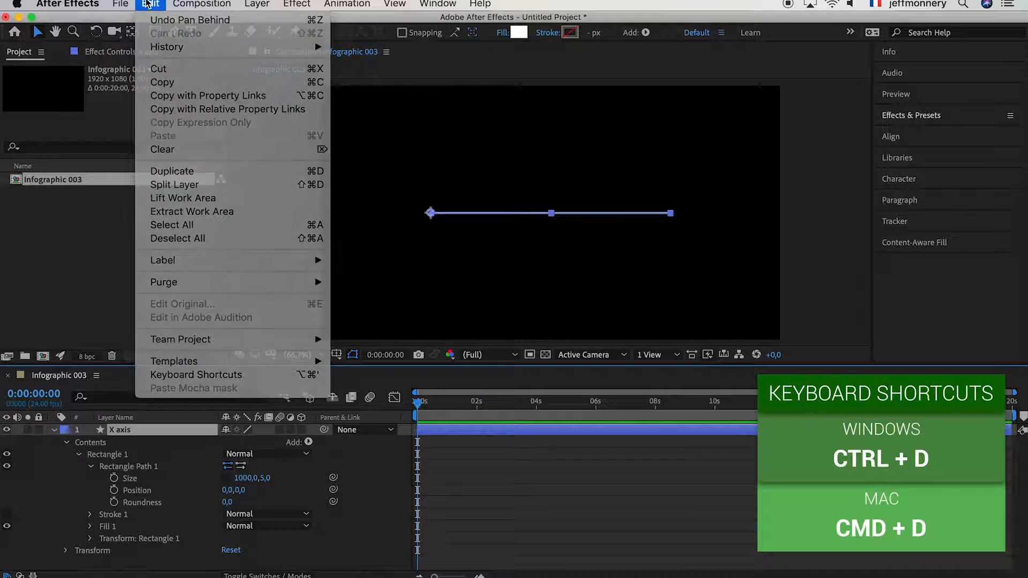
key(Escape)
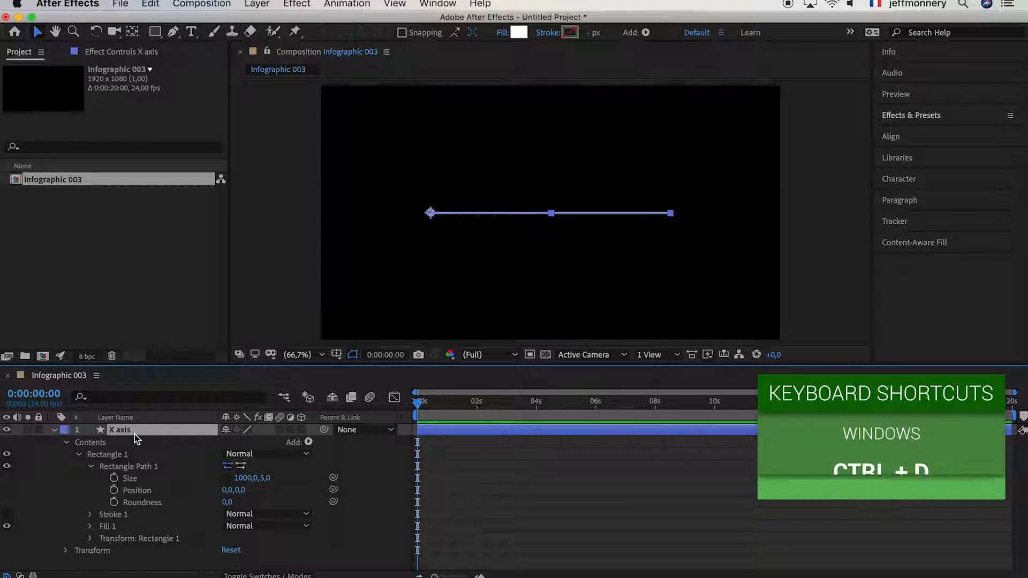
key(super+d)
click(56, 442)
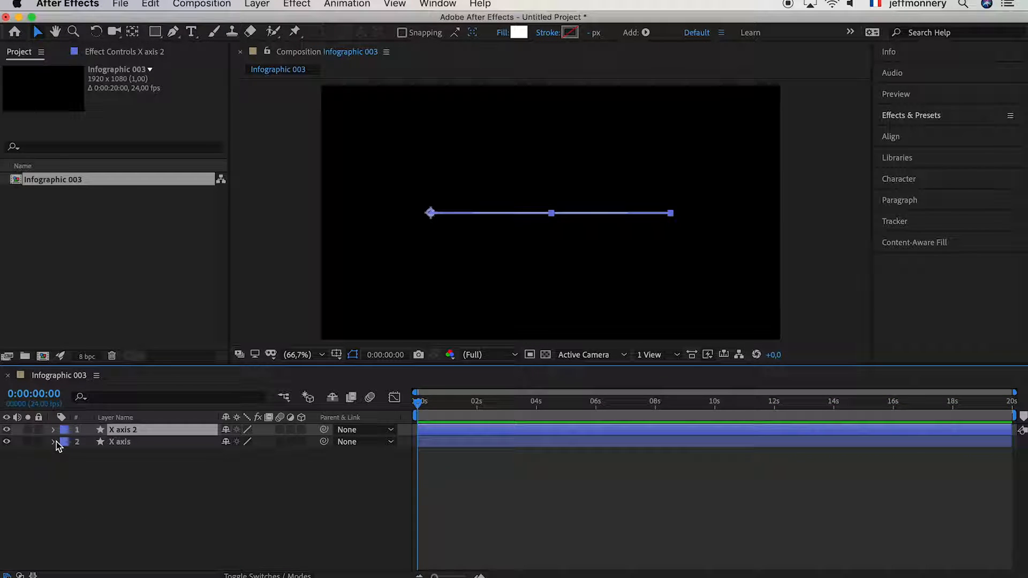
key(Return)
text(Y)
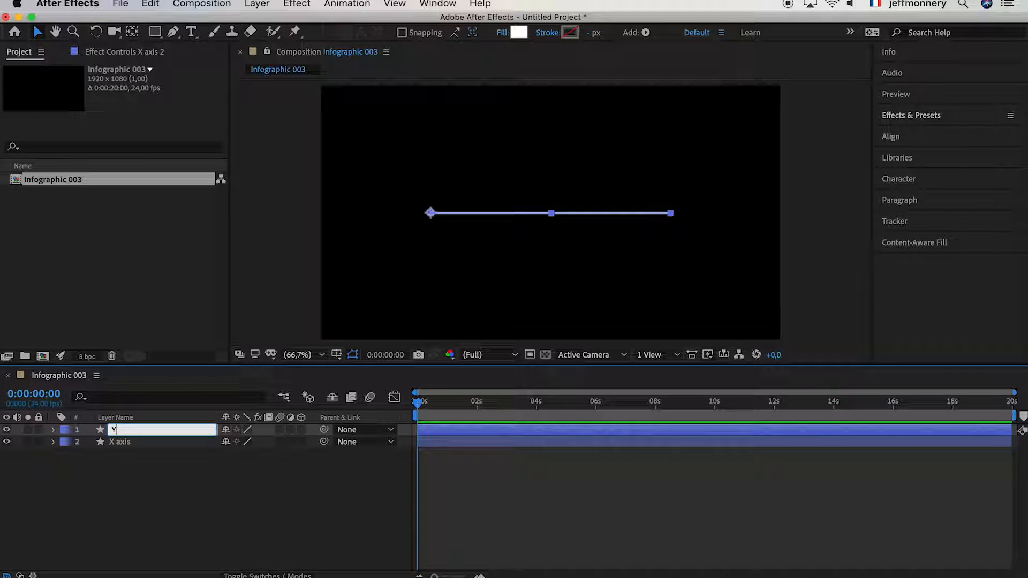
key(Return)
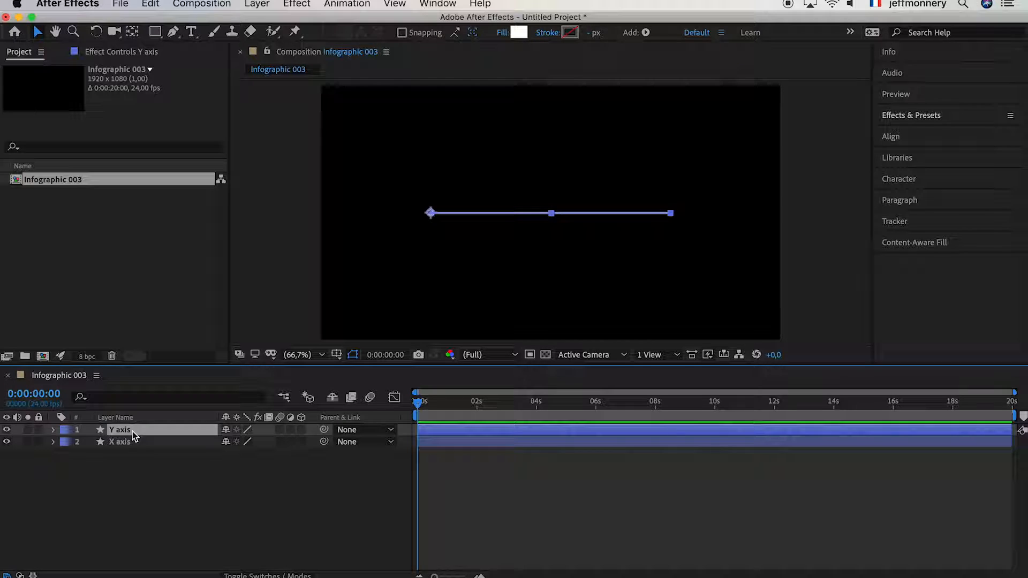
- Set the Y axis layer's rotation to -90° so the line stands upright
click(53, 430)
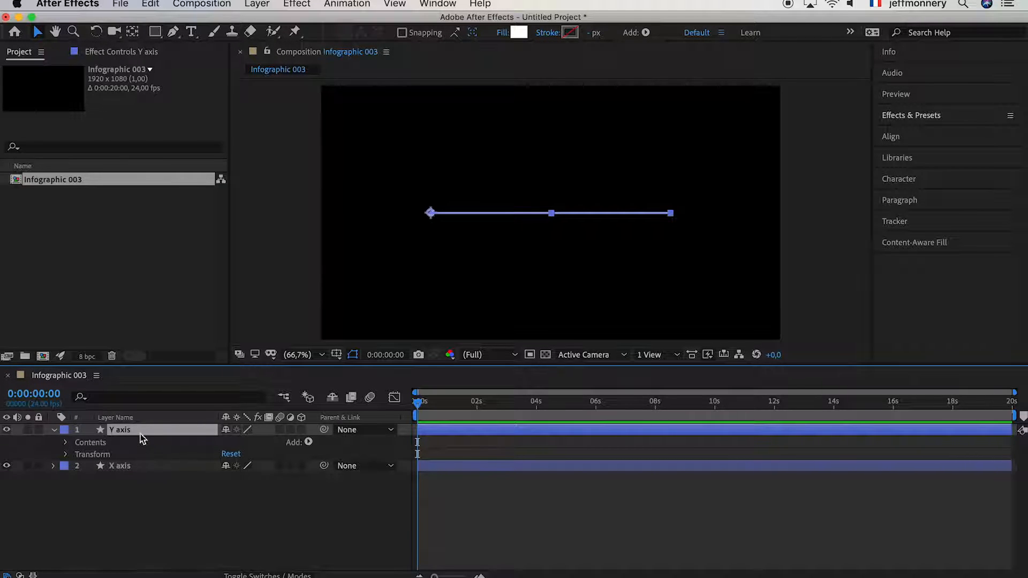
click(65, 454)
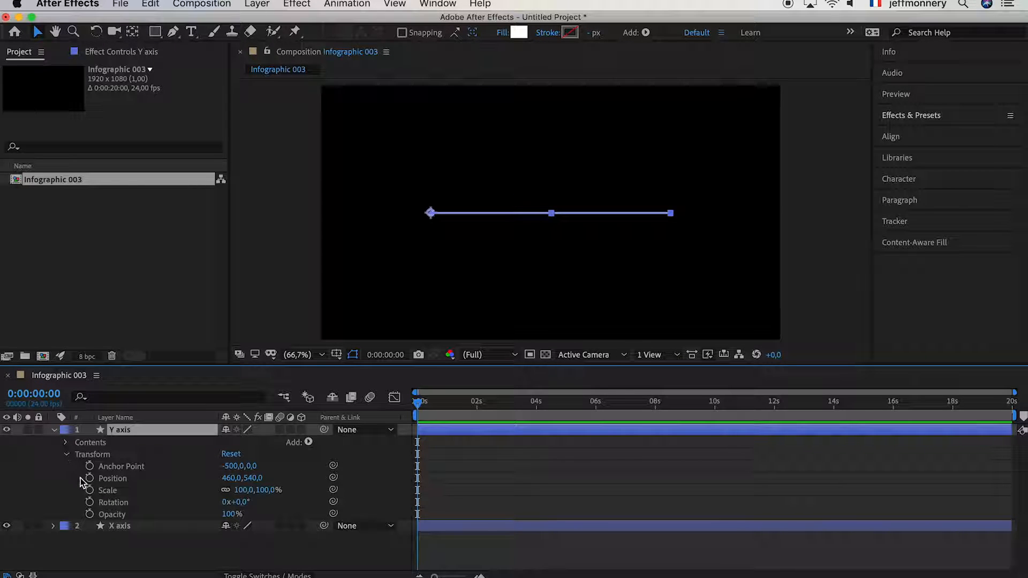
click(112, 502)
click(239, 502)
text(-9)
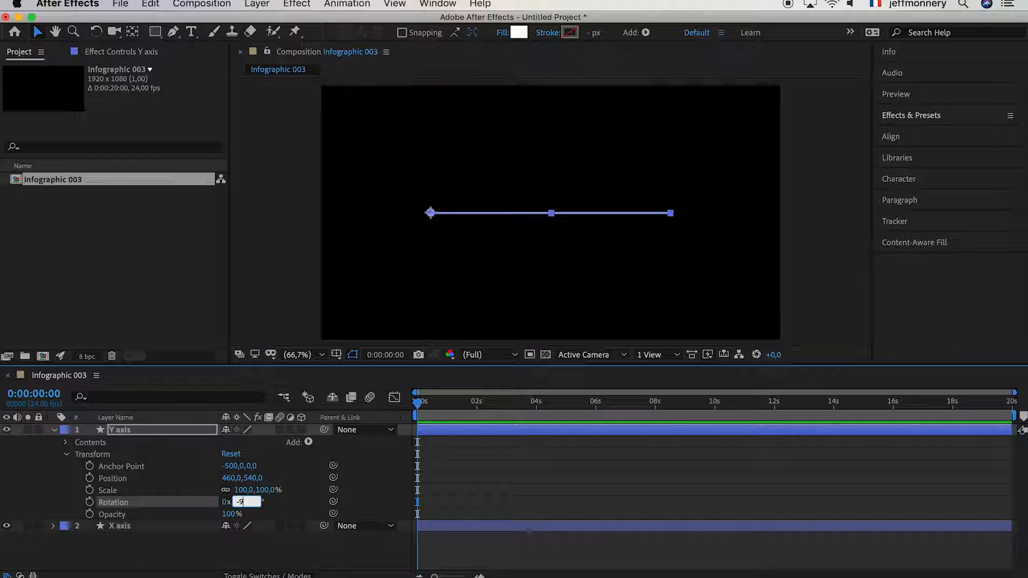
text(0)
key(Return)
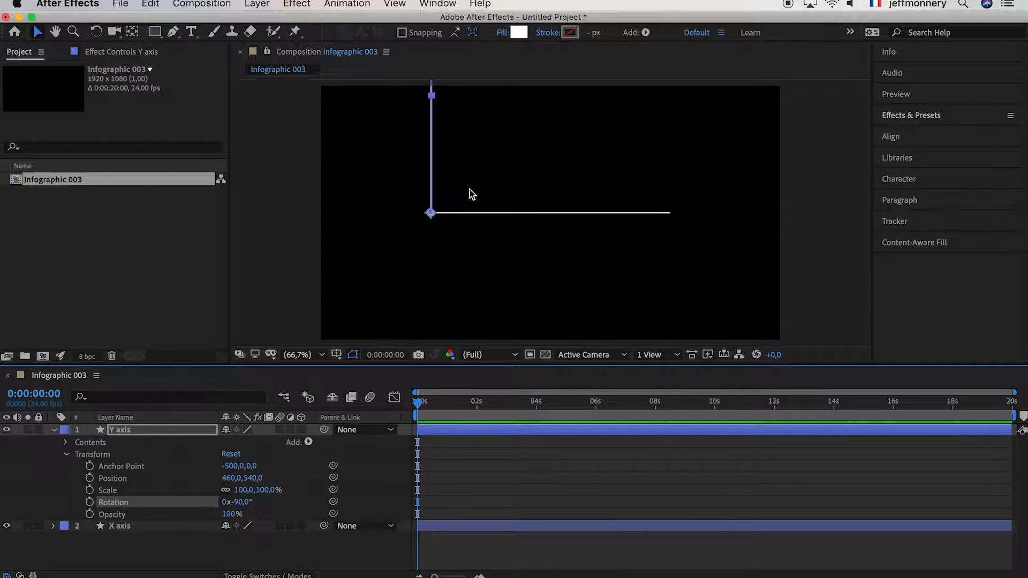
- Set the first size value of the Y axis rectangle path to 500
click(66, 454)
click(65, 444)
click(79, 454)
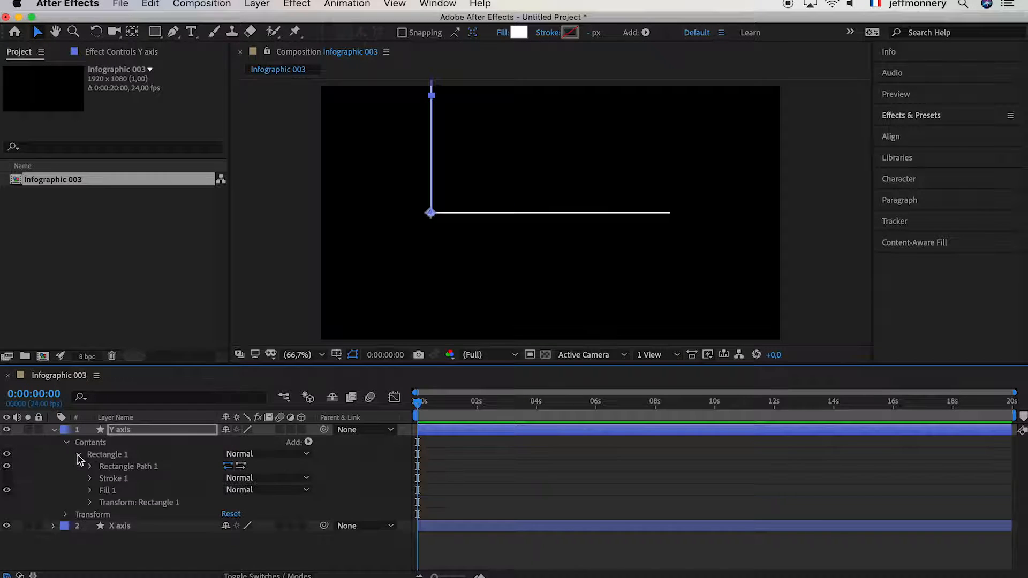
click(90, 467)
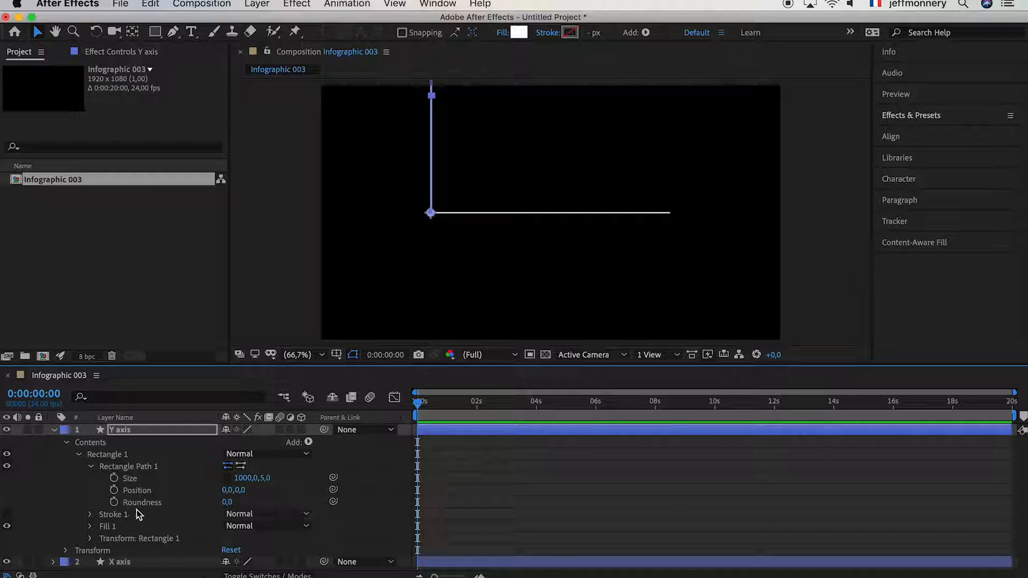
click(244, 478)
text(500)
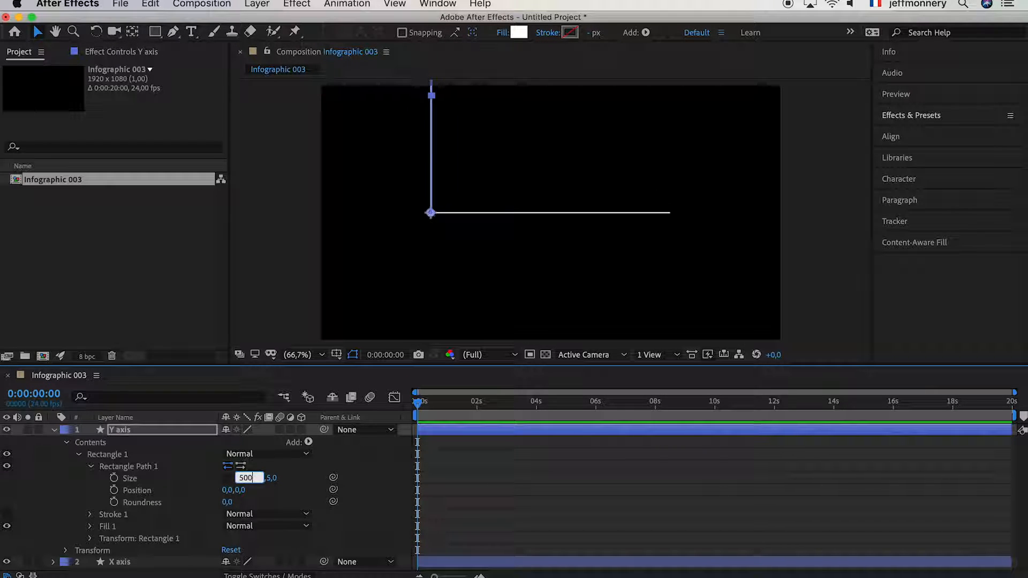
key(Return)
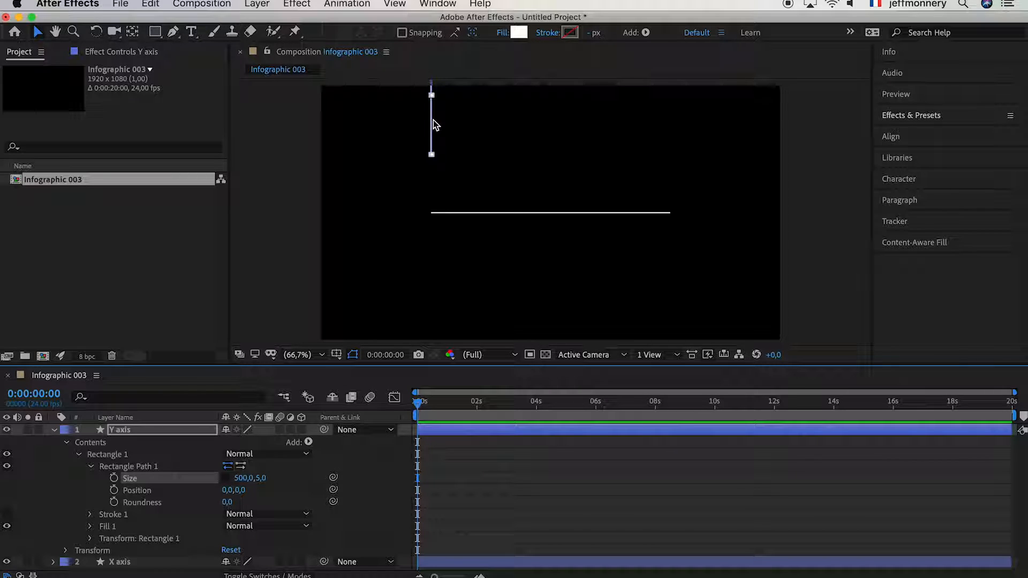
- Set the Y axis layer's horizontal anchor point value to -250 to rejoin it with the X axis
click(140, 431)
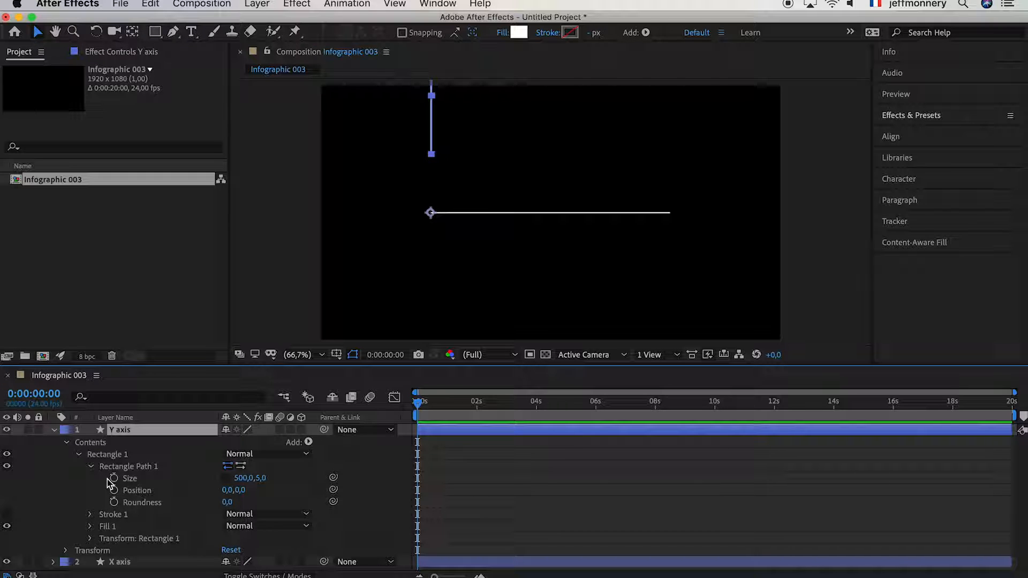
click(66, 551)
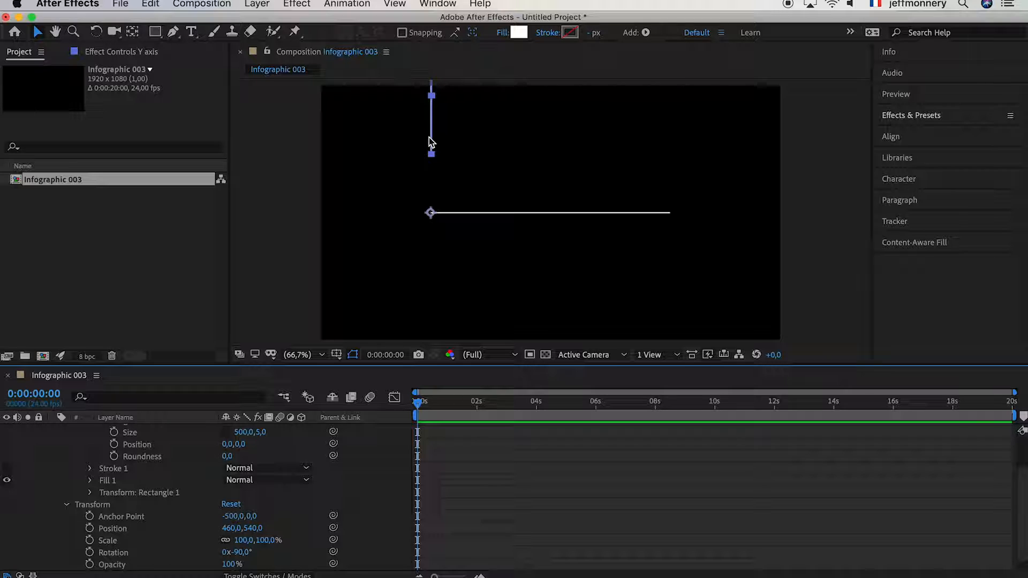
click(233, 516)
text(-50)
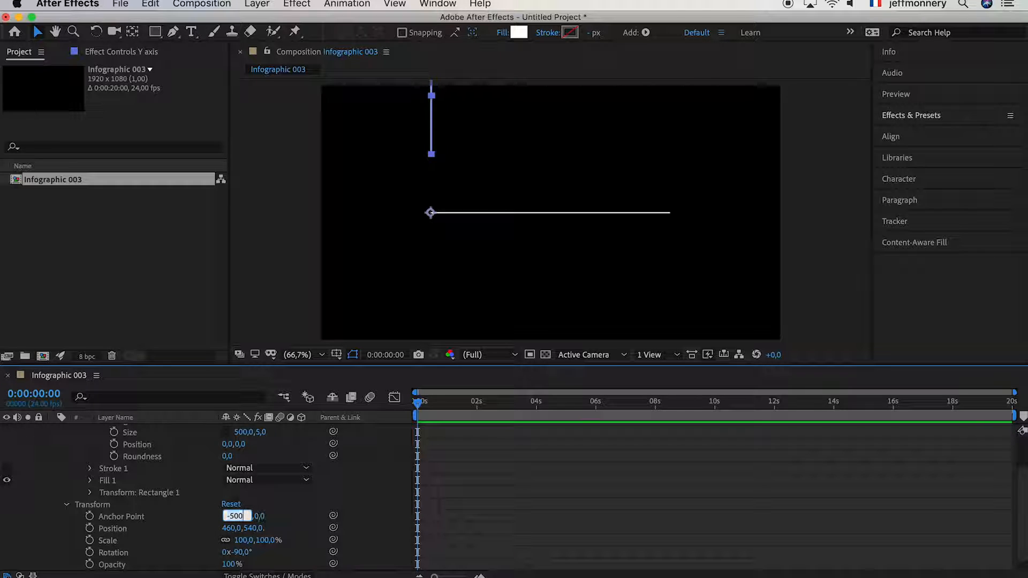
text(-250)
key(Return)
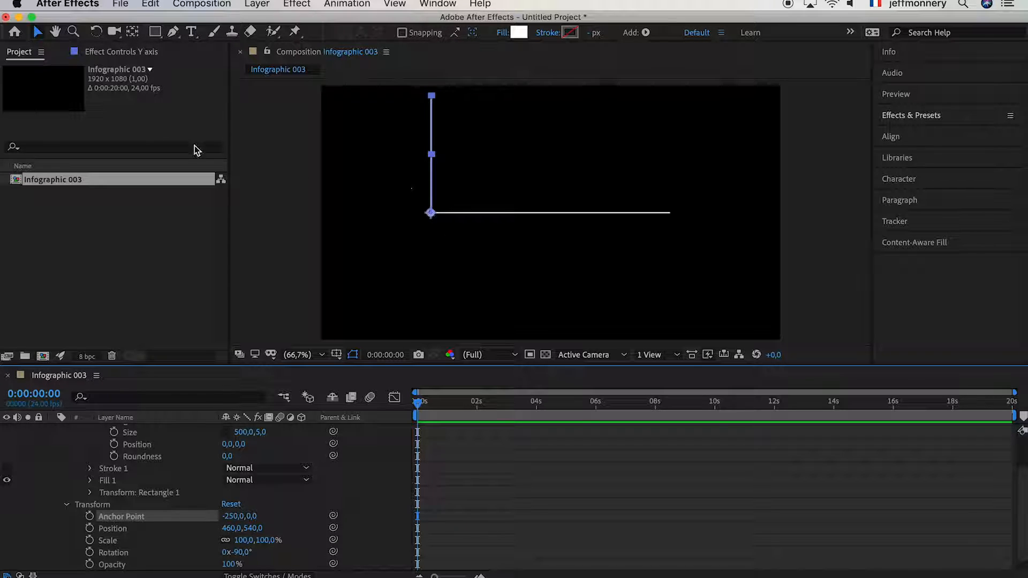
- Select both axis lines in the composition and move them straight down together to a position of about 460, 771
click(38, 34)
click(362, 195)
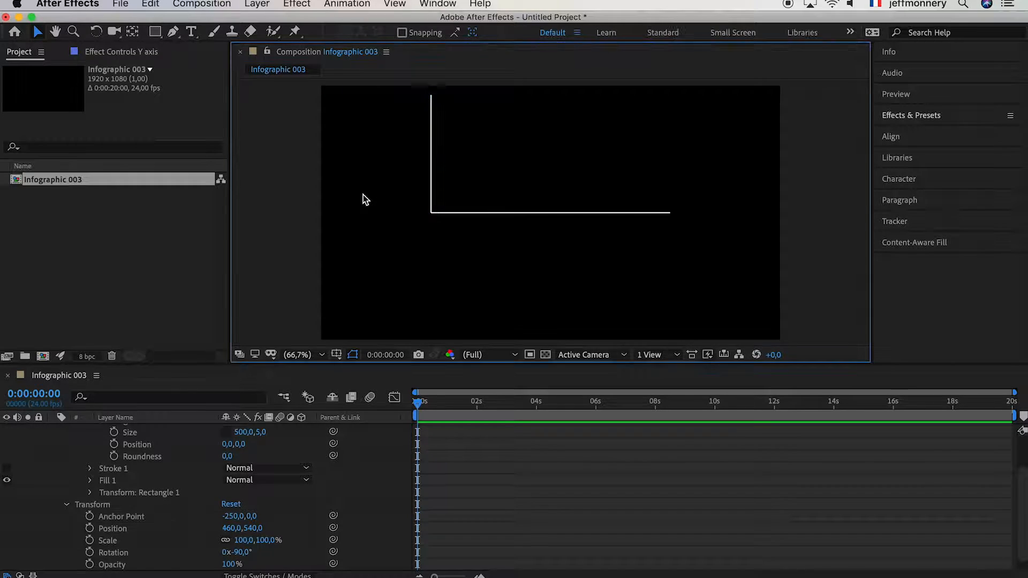
drag(399, 169, 536, 254)
drag(431, 177, 440, 233)
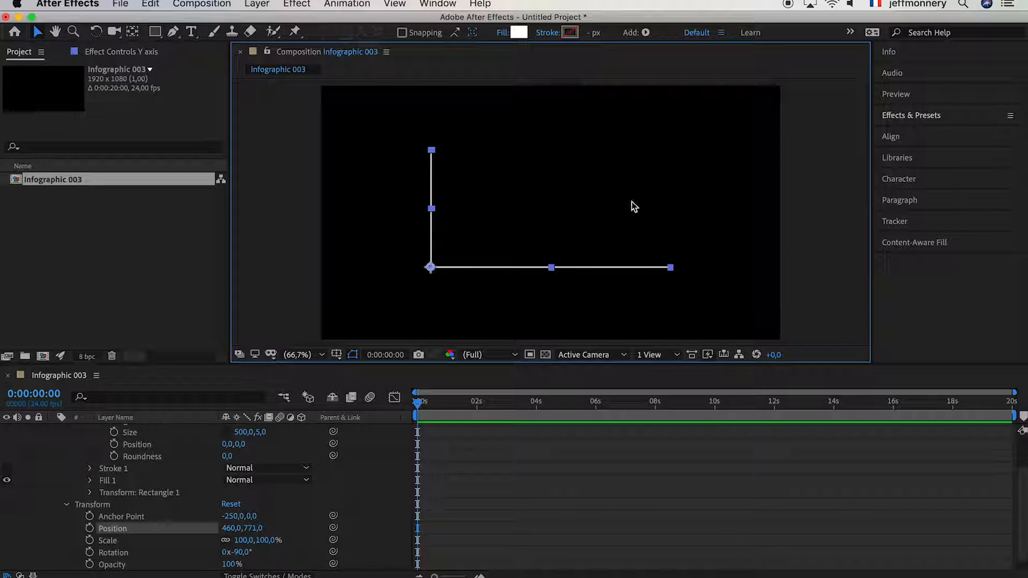
click(562, 202)
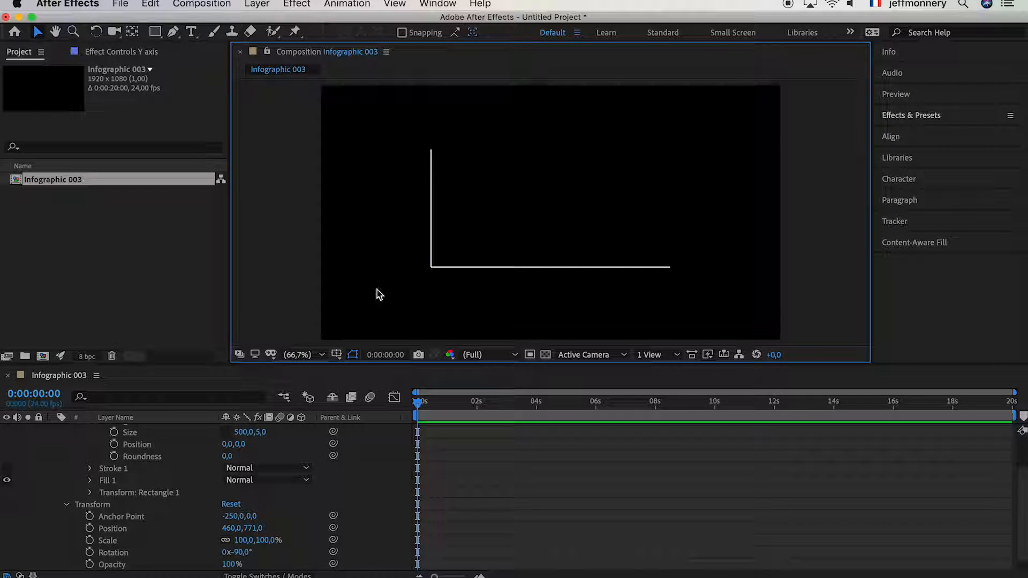
- Collapse the Y axis layer's properties and duplicate the Y axis layer
scroll(48, 466, up, 3)
click(54, 431)
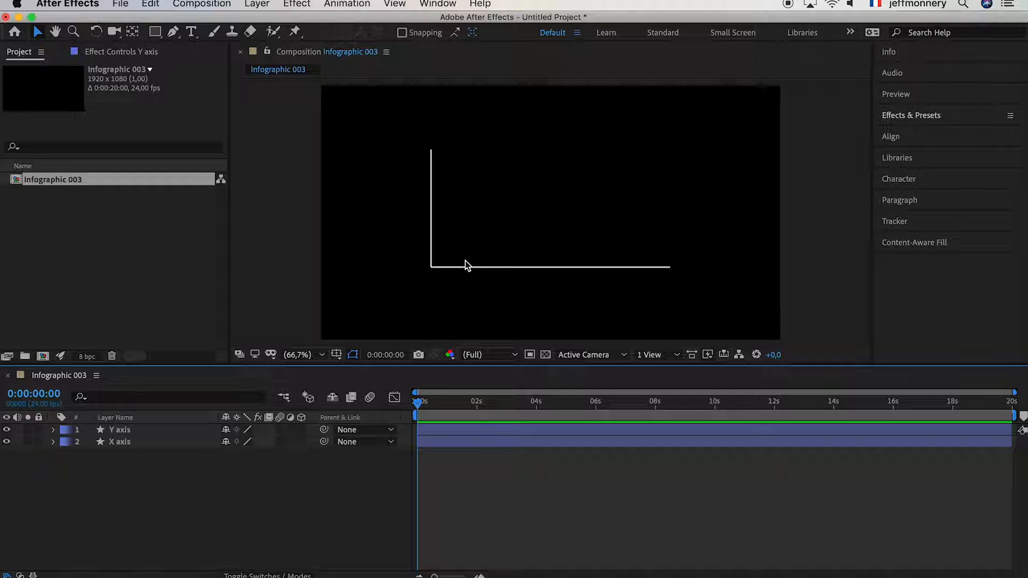
click(434, 172)
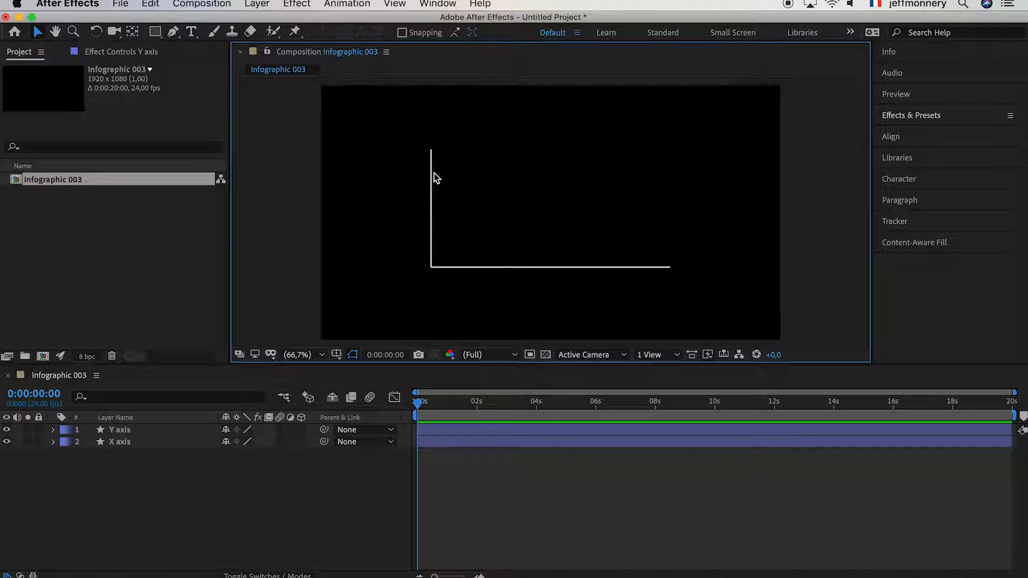
click(157, 429)
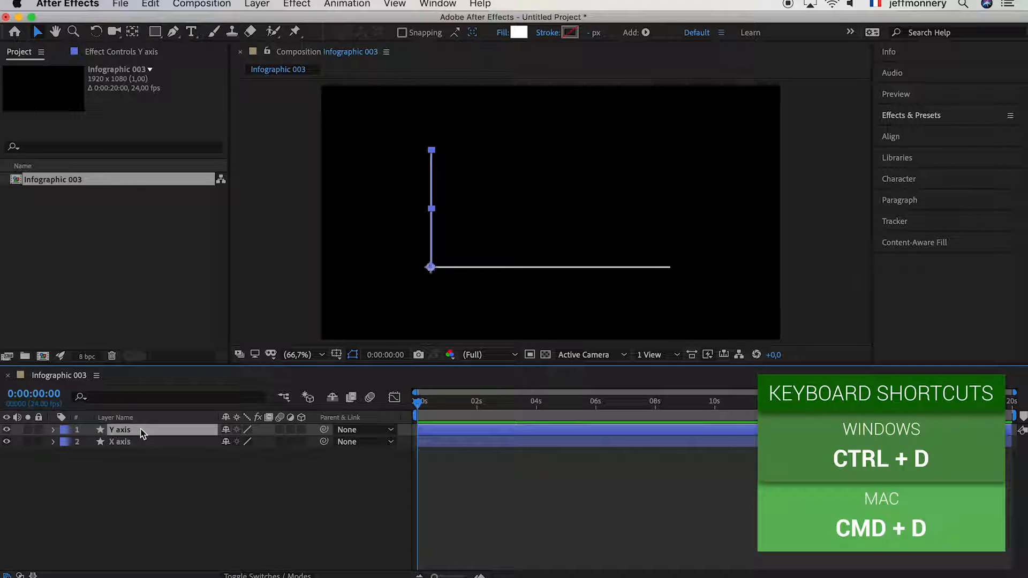
key(super+d)
- Rename the duplicated Y axis layer as Y Bar 1
click(495, 268)
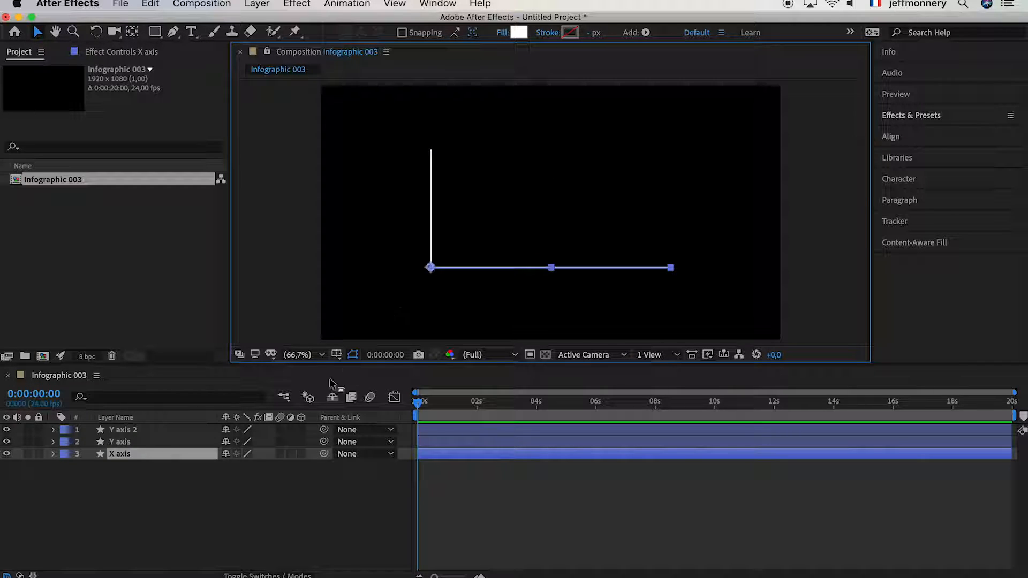
click(130, 441)
click(142, 430)
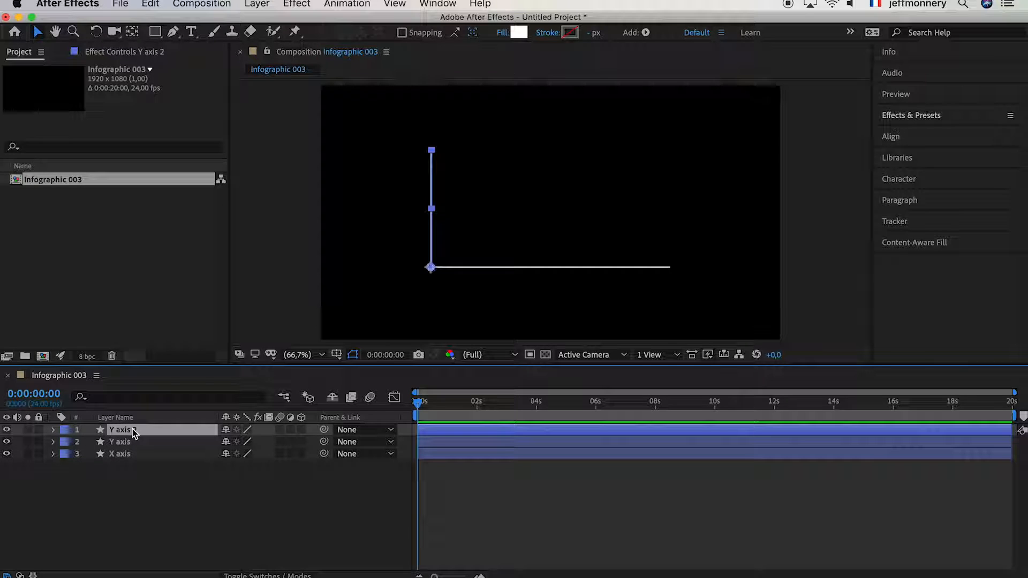
key(Return)
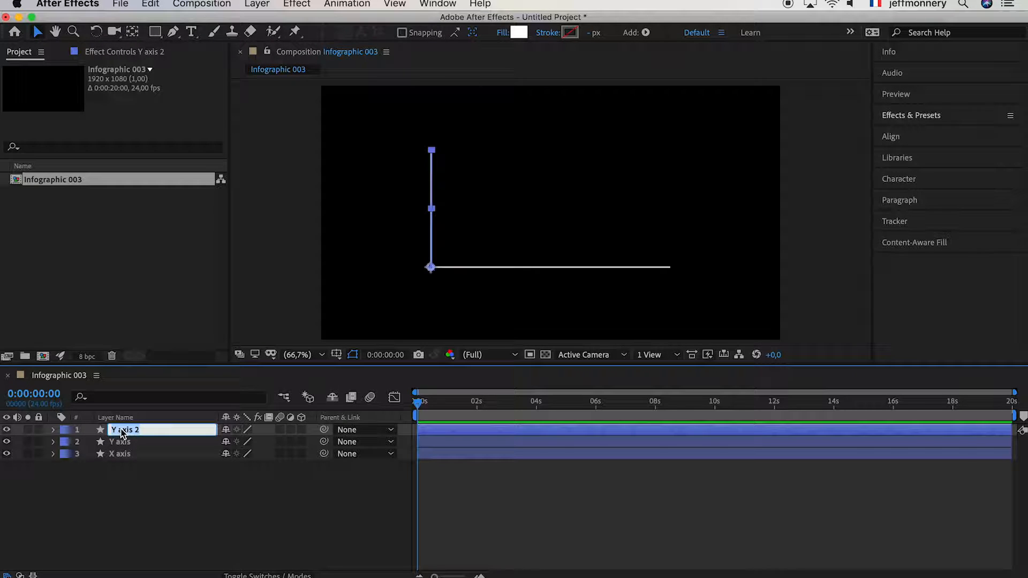
key(Return)
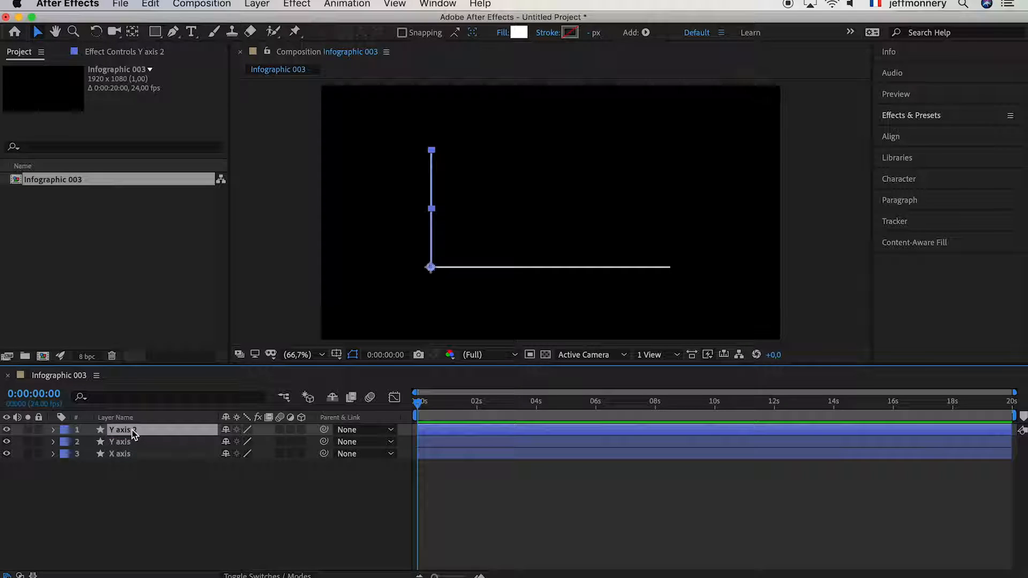
key(Return)
key(Right)
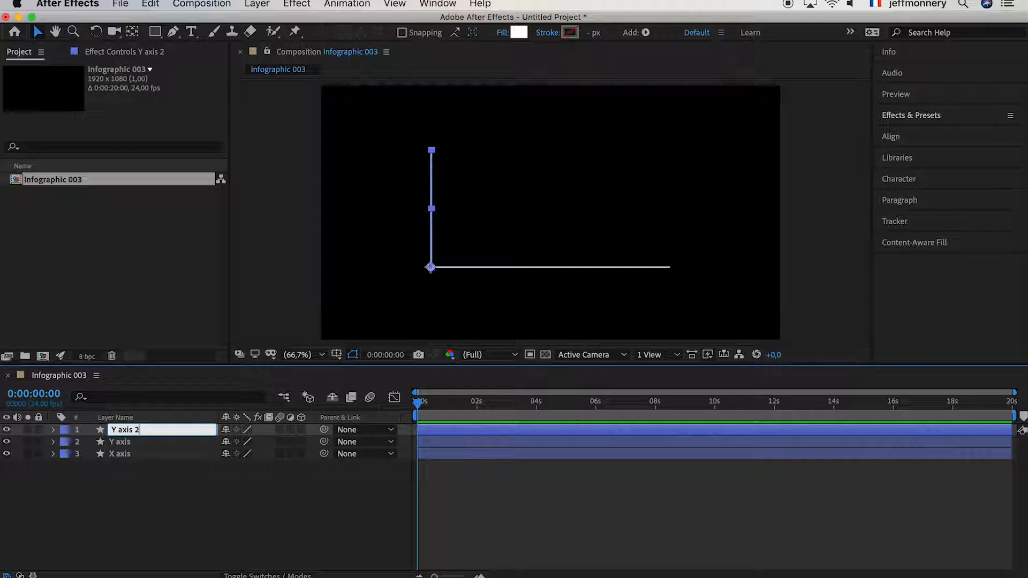
key(shift+alt+Left)
key(shift+alt+Left)
text(Ba)
key(Return)
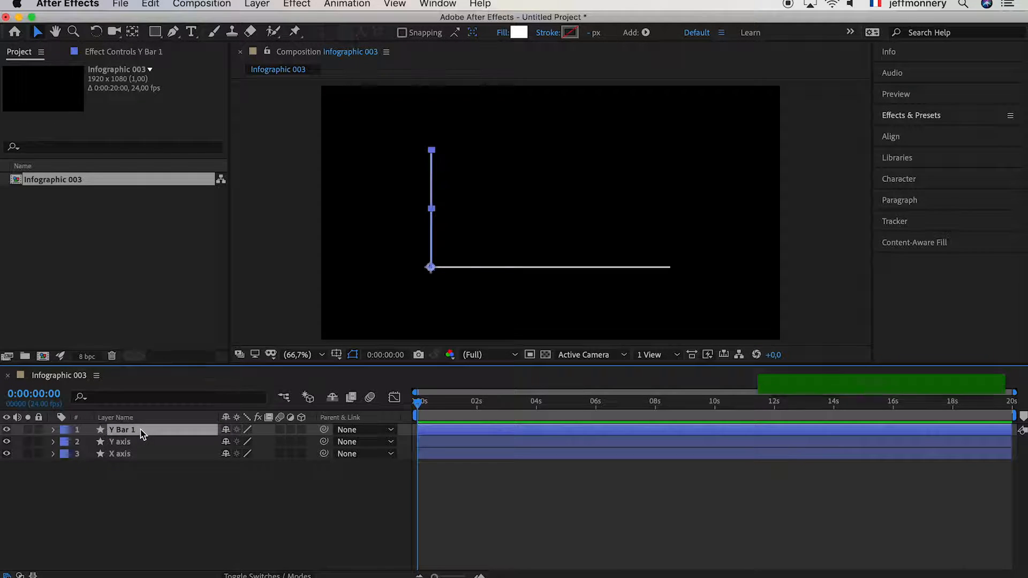
- Move Y Bar 1 to the right by adding 125 to its horizontal position value
key(p)
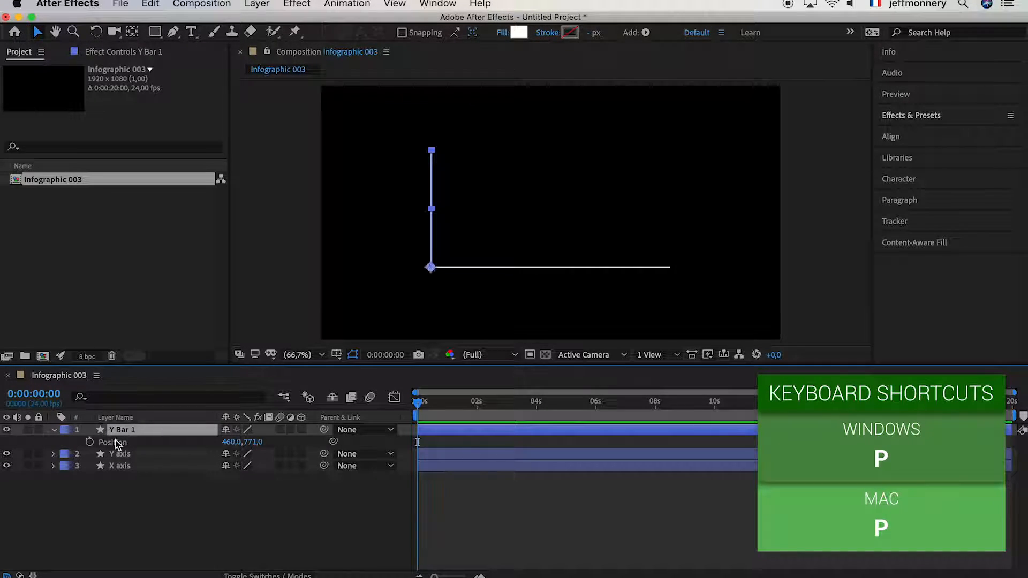
click(236, 442)
click(245, 442)
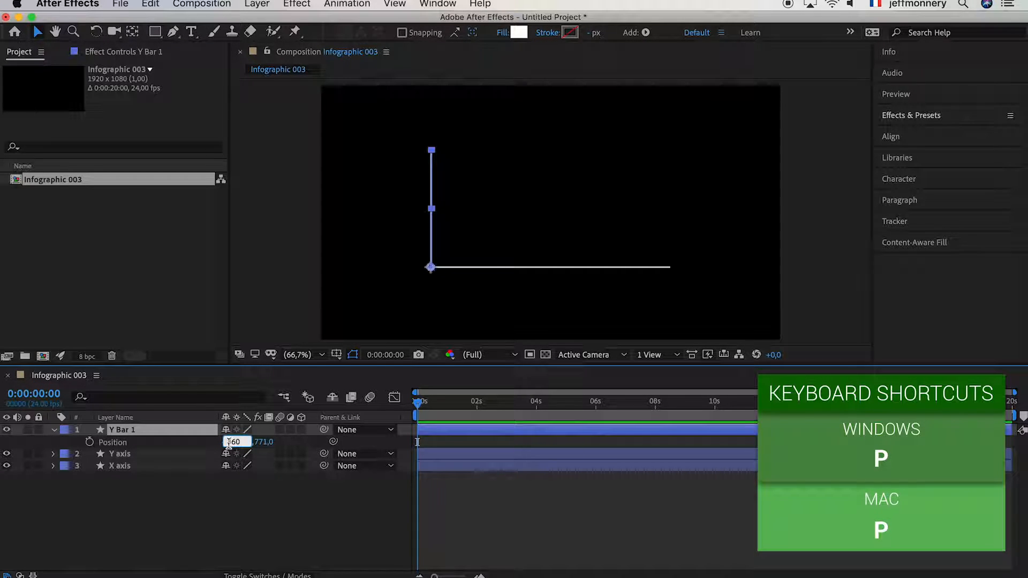
text(+125)
key(Return)
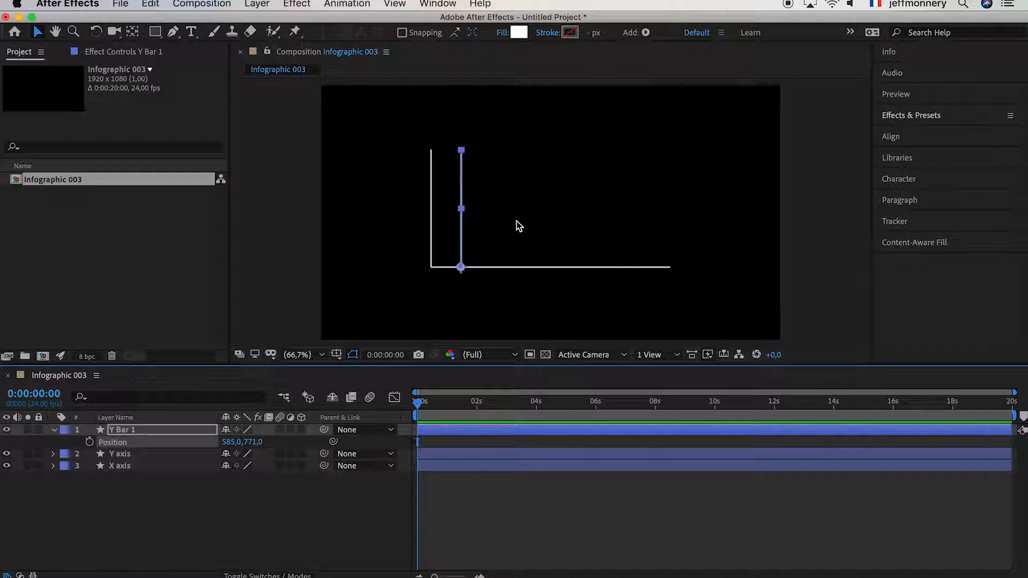
- Duplicate the Y Bar 1 layer and add 125 to the copy's horizontal position value
click(134, 432)
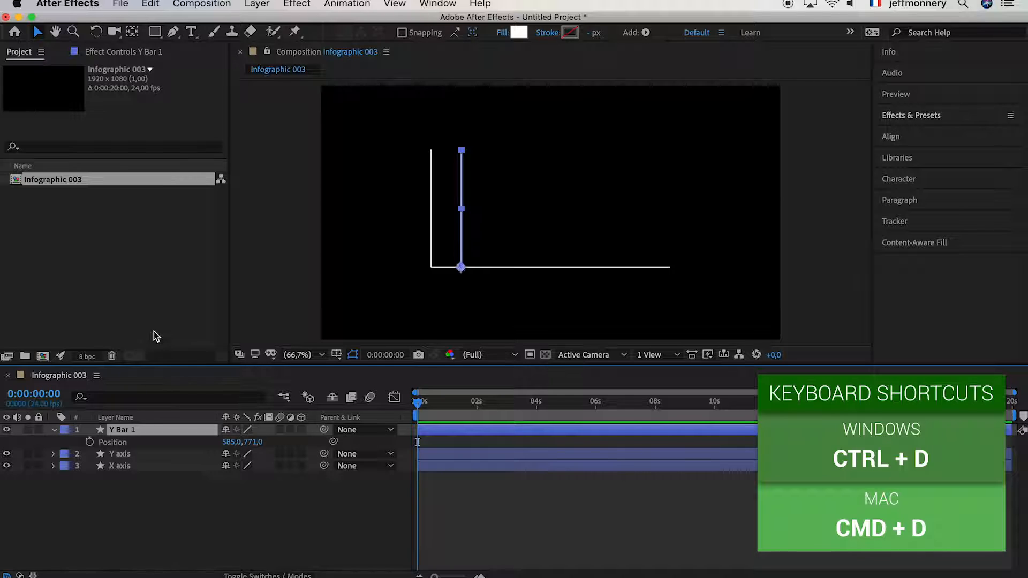
click(156, 4)
click(155, 5)
key(super+d)
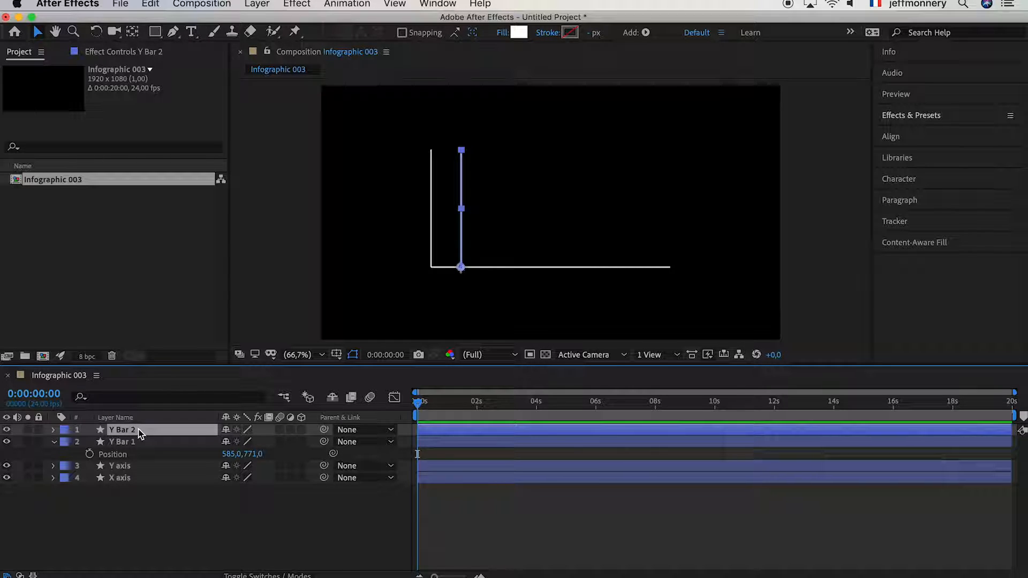
key(p)
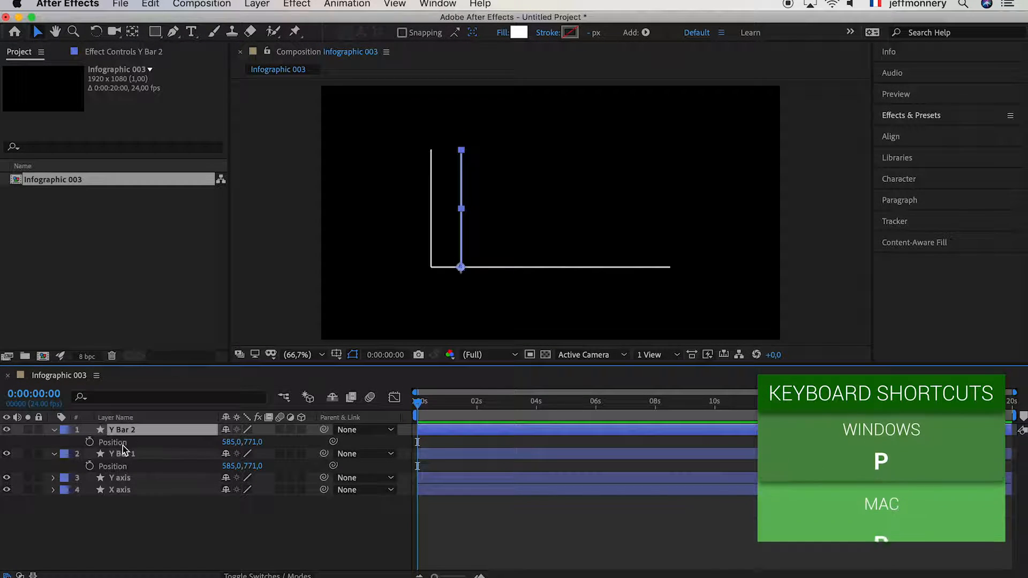
click(231, 442)
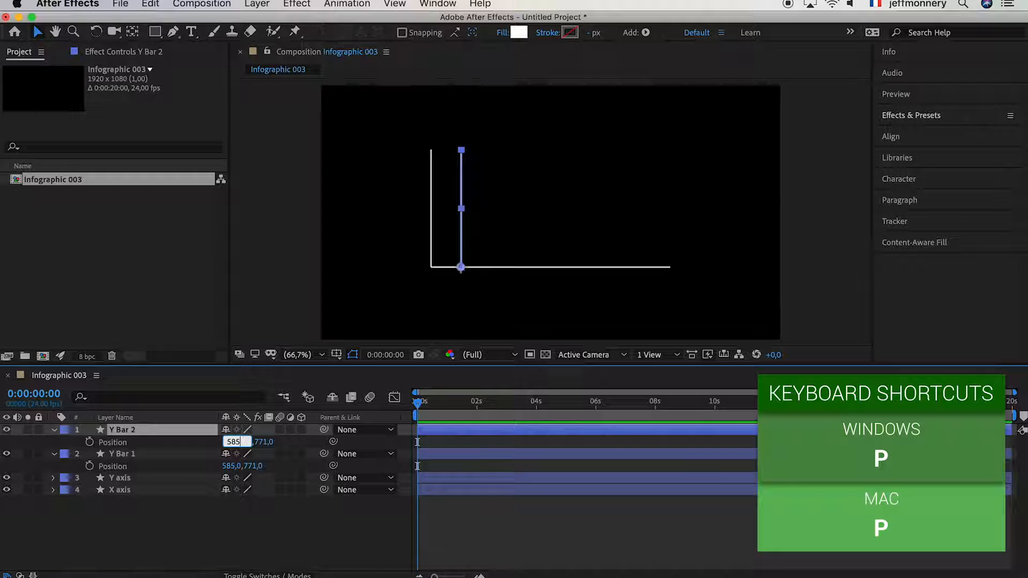
text(+12)
key(Return)
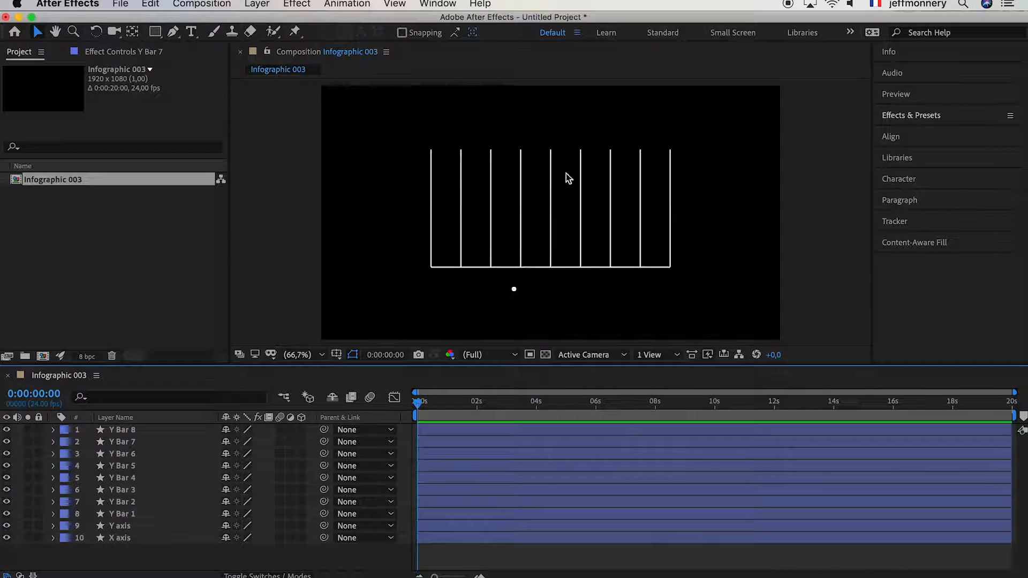
click(136, 502)
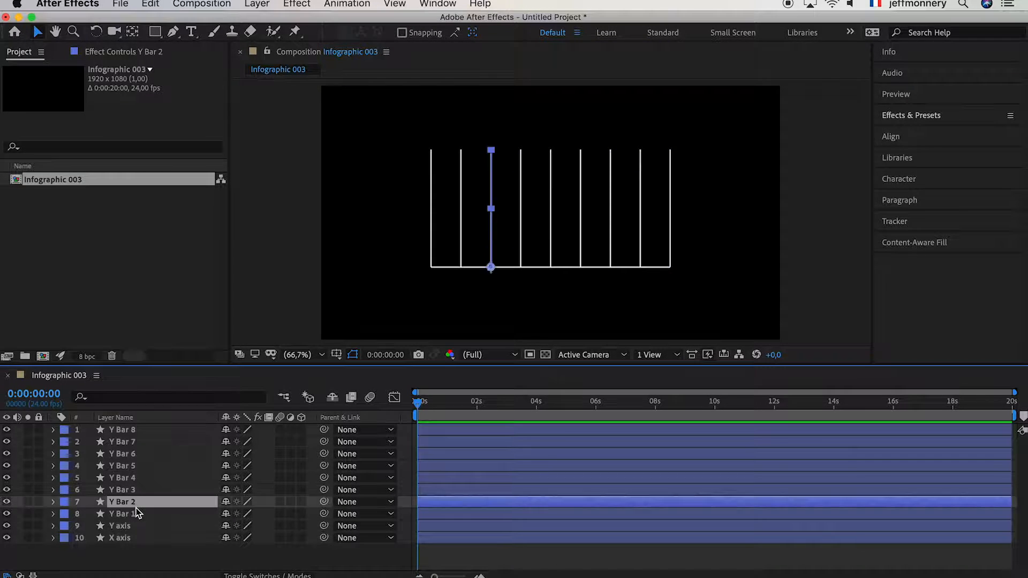
click(134, 512)
shift+click(134, 430)
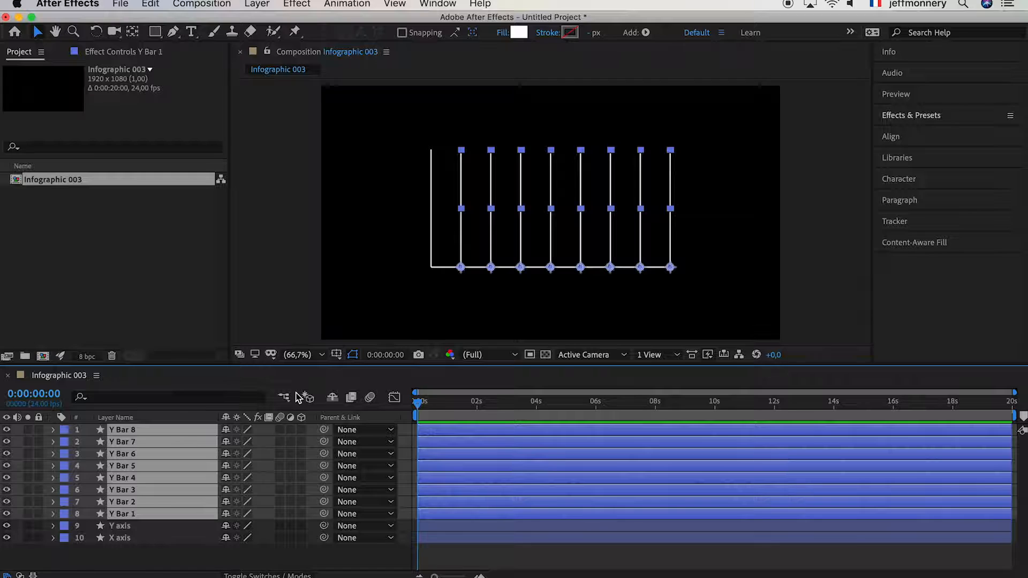
click(431, 284)
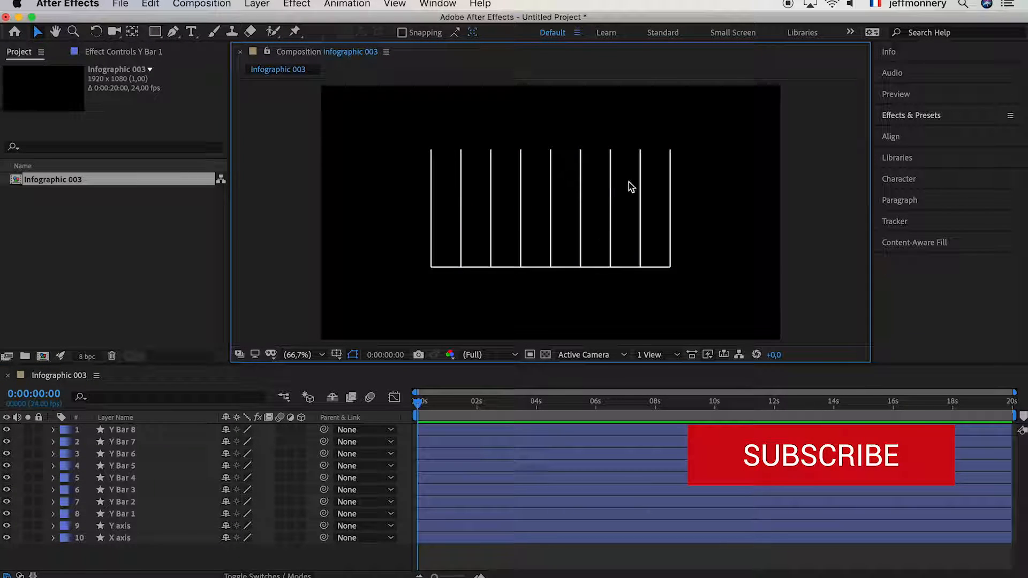
- Set the opacity of all layers from Y Bar 1 to Y Bar 8 to 20%
click(145, 515)
shift+click(147, 431)
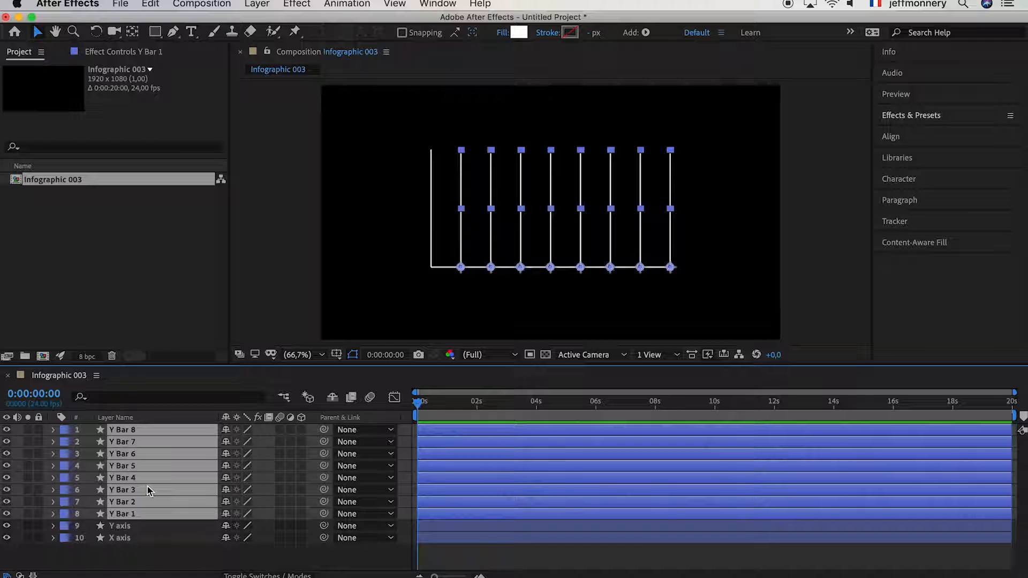
key(t)
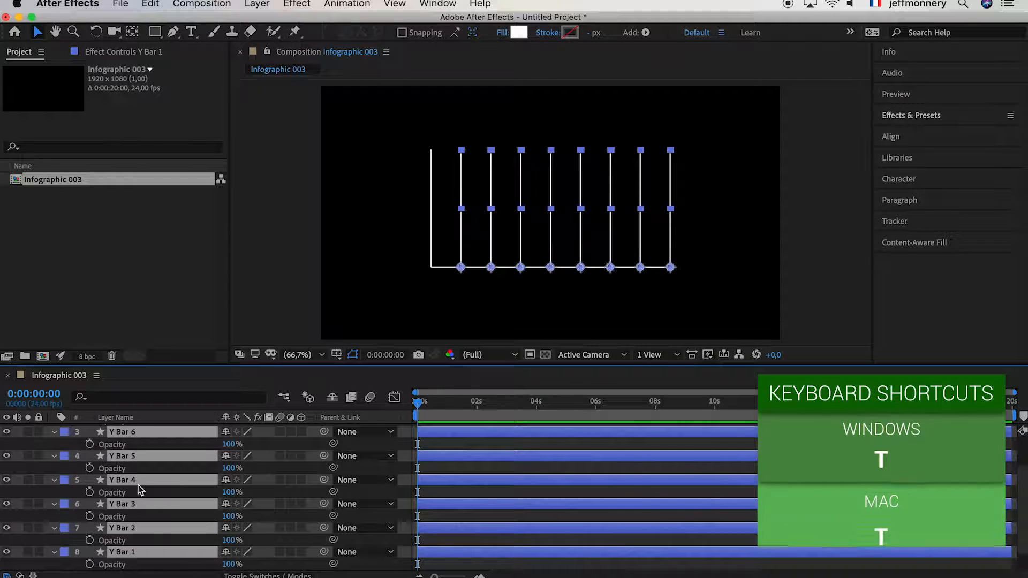
drag(230, 444, 173, 445)
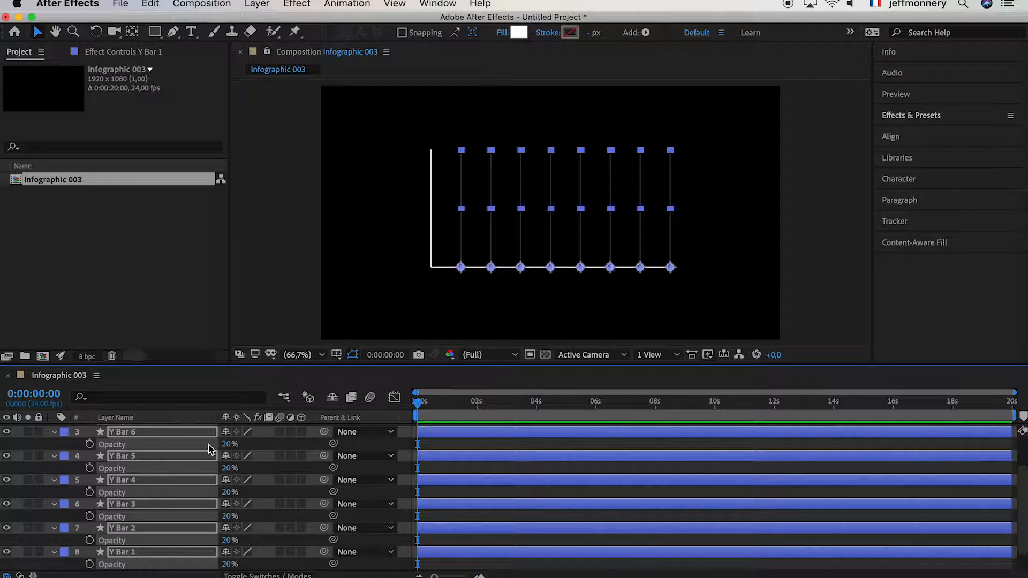
click(425, 295)
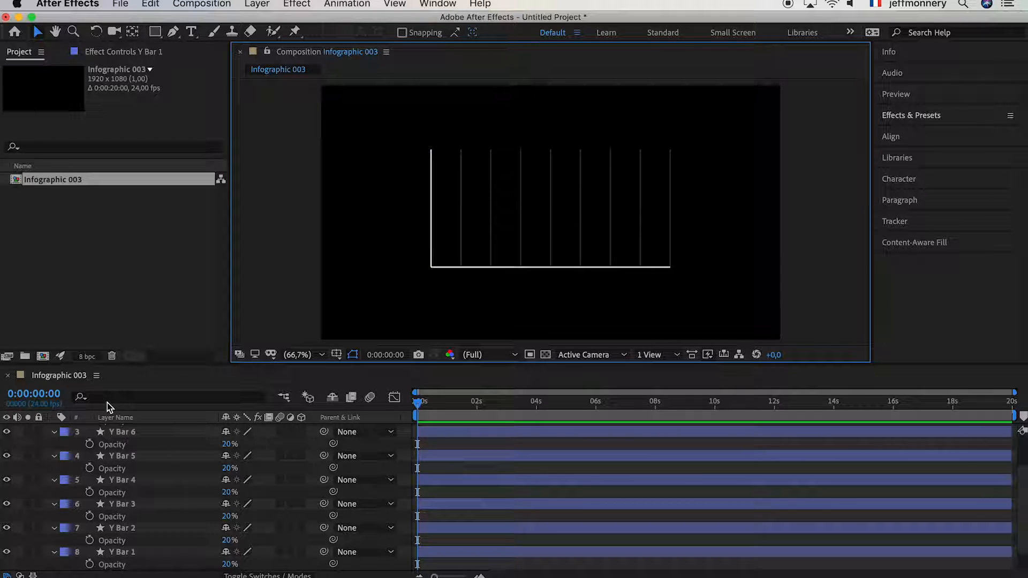
- Collapse the opened properties of all eight Y Bar layers
scroll(75, 460, up, 3)
click(58, 438)
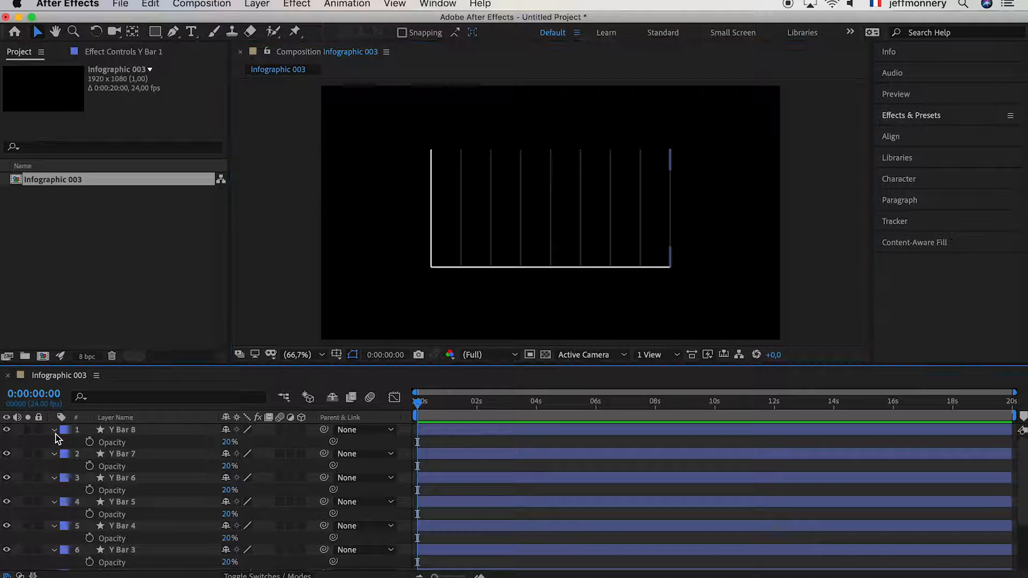
click(54, 430)
click(54, 443)
click(54, 454)
click(54, 466)
click(54, 478)
click(54, 490)
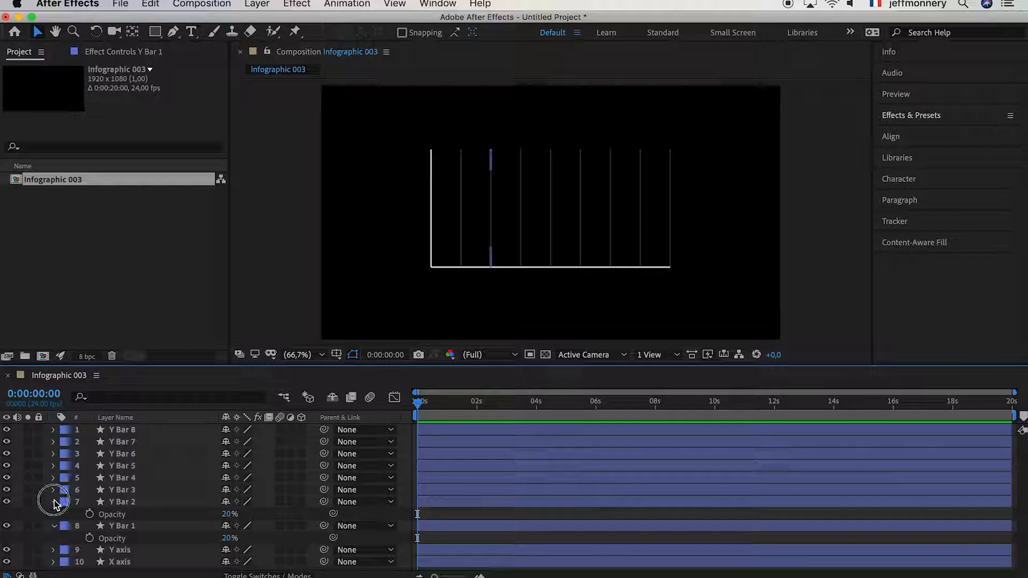
click(54, 502)
click(54, 514)
- Mark layers Y Bar 1 to Y Bar 8 as shy and hide all shy layers in the timeline
click(145, 515)
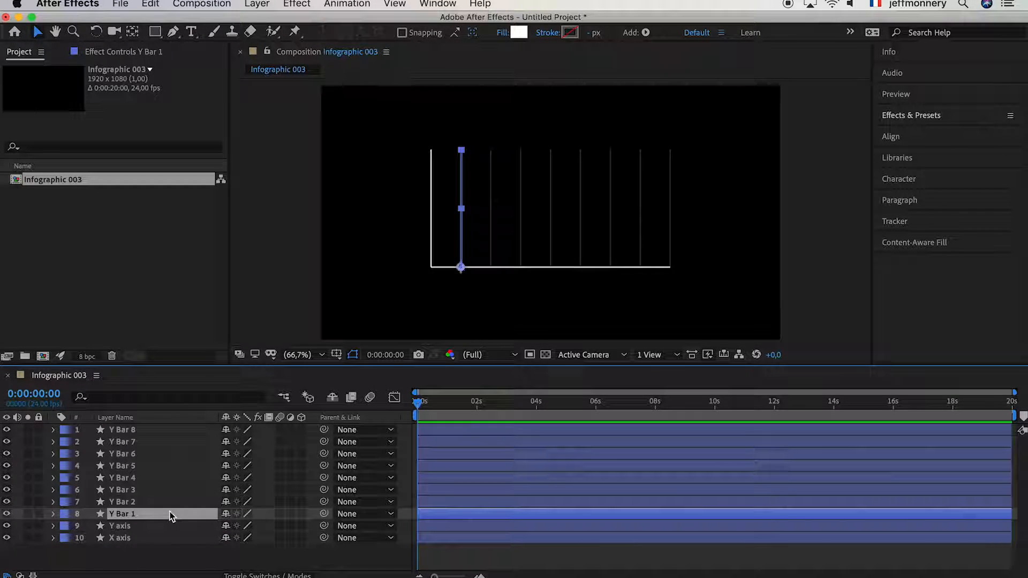
shift+click(161, 430)
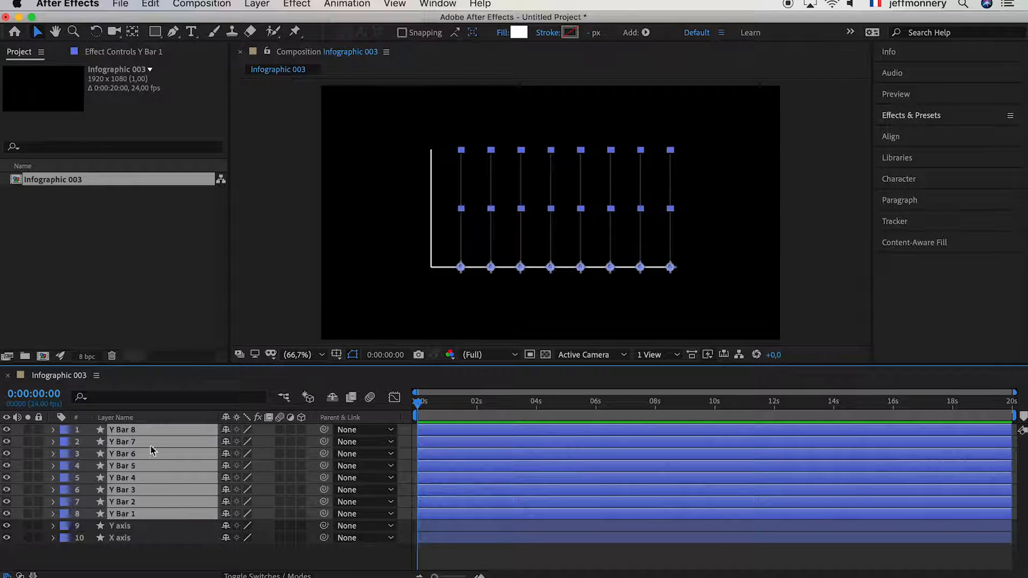
click(226, 430)
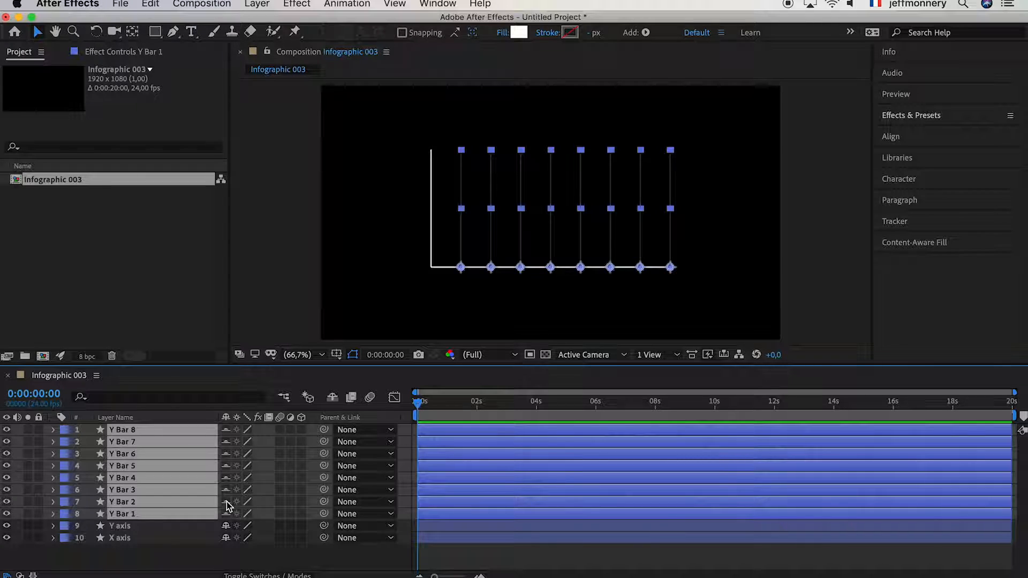
click(266, 576)
click(267, 575)
click(333, 399)
click(157, 478)
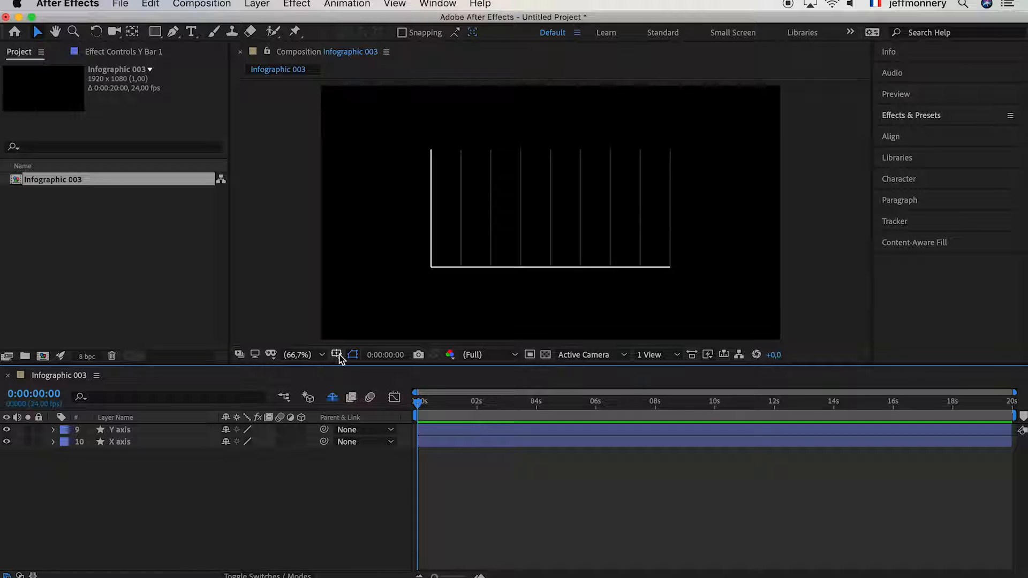
- Add a new null object to the Infographic 003 composition
right_click(122, 471)
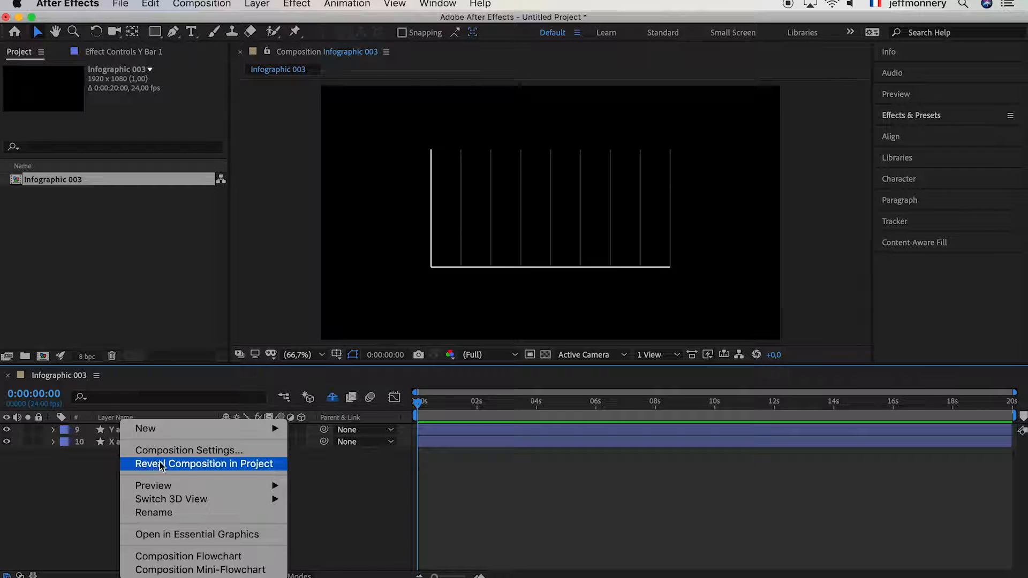
mouse_move(203, 432)
click(324, 502)
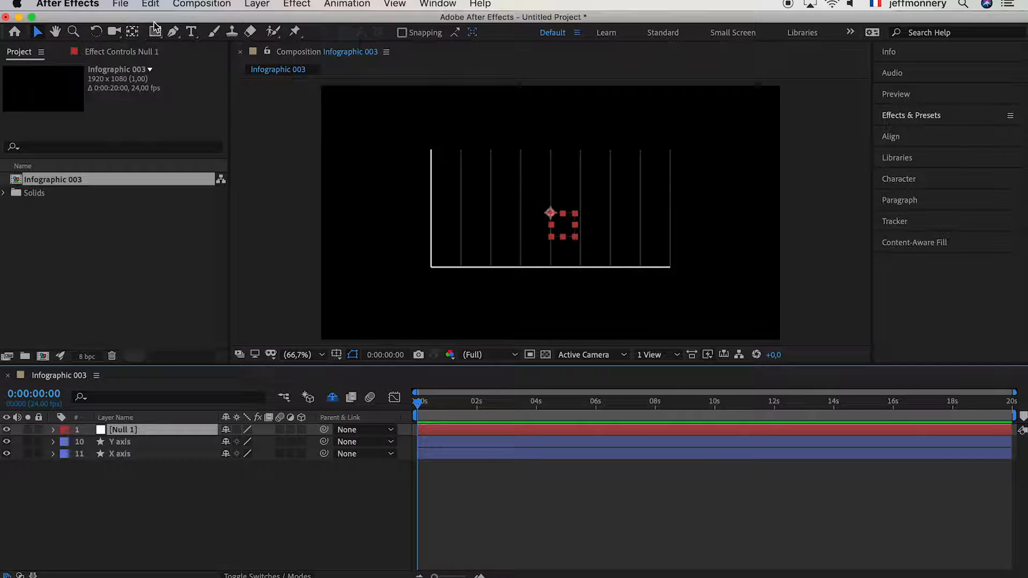
- Center the null object's anchor point in its layer content
click(255, 6)
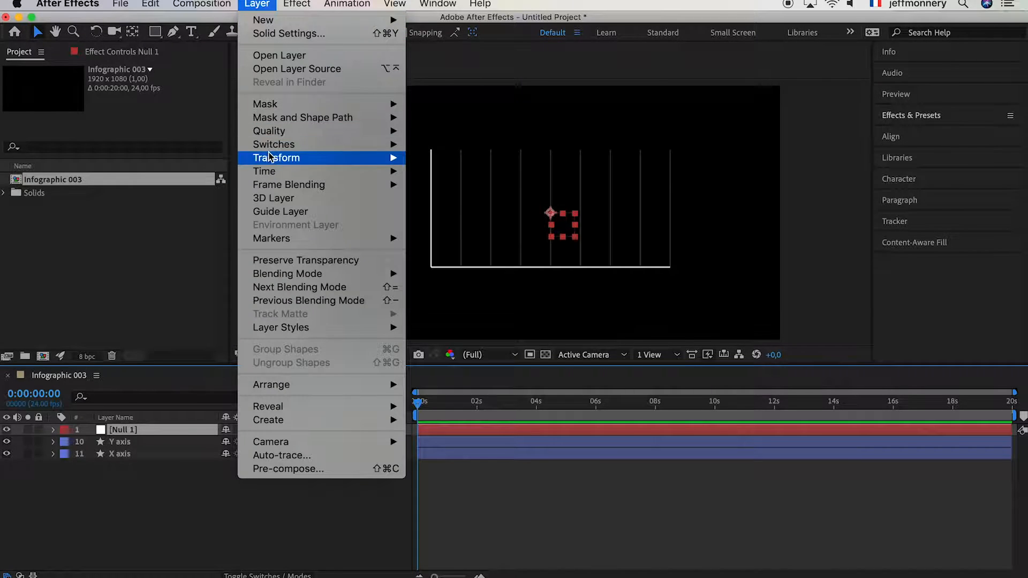
mouse_move(272, 158)
click(507, 309)
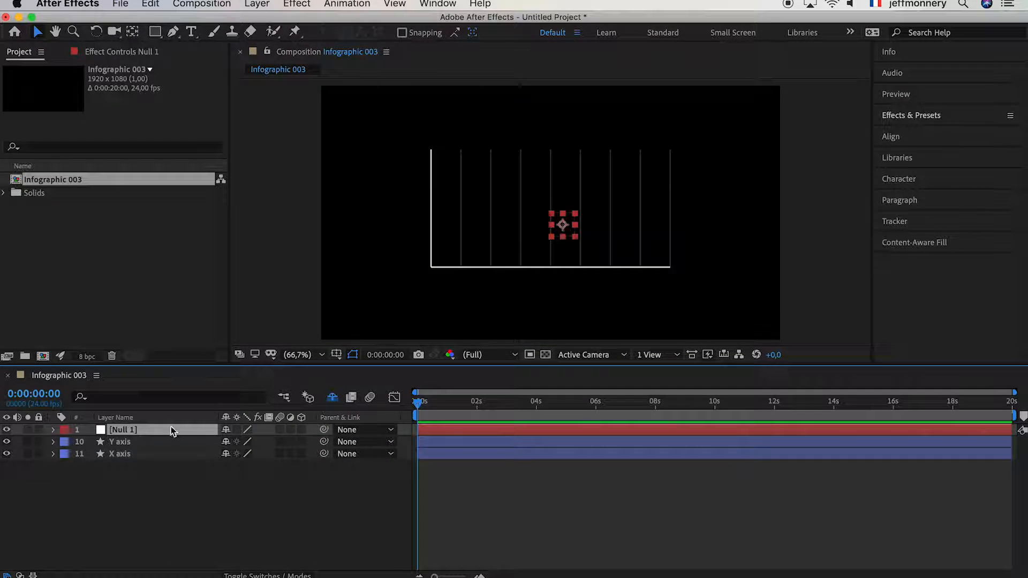
- Rename the null layer as Point 0 and place it where the X and Y axes meet
key(Return)
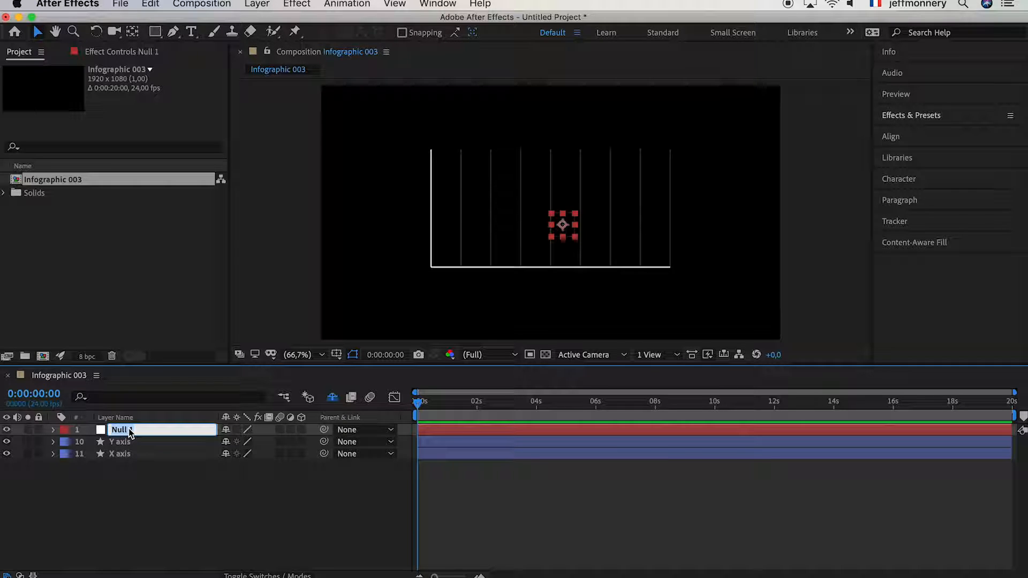
text(Point 0)
key(Return)
drag(557, 225, 432, 268)
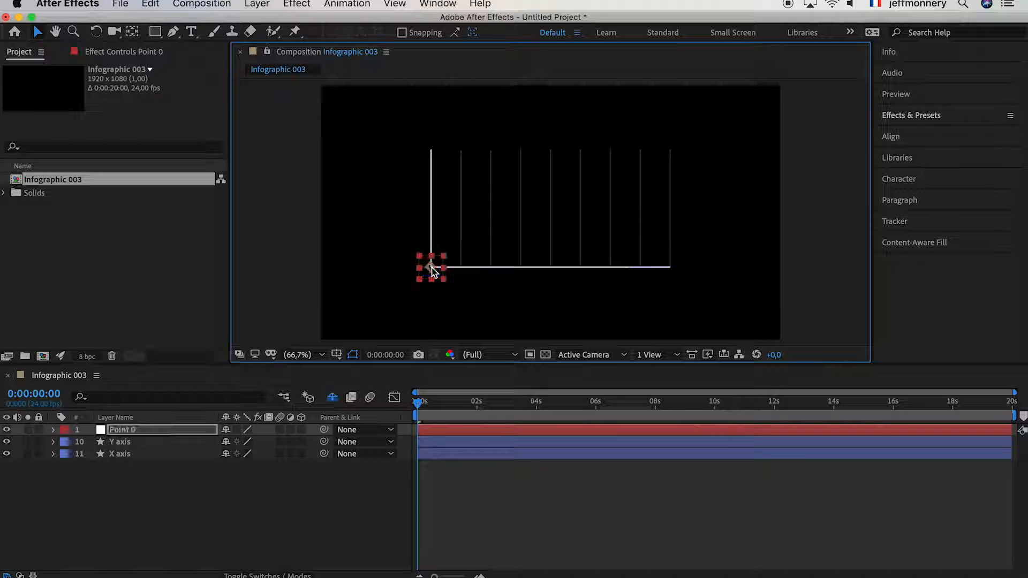
click(174, 506)
- Duplicate the Point 0 null and name the copy Point 1
click(136, 433)
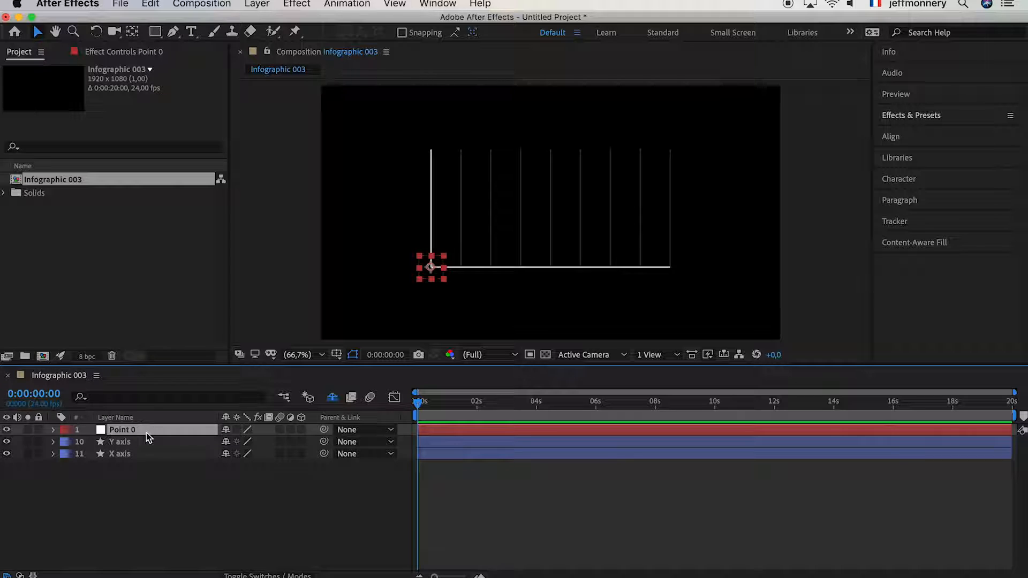
key(super+d)
key(Return)
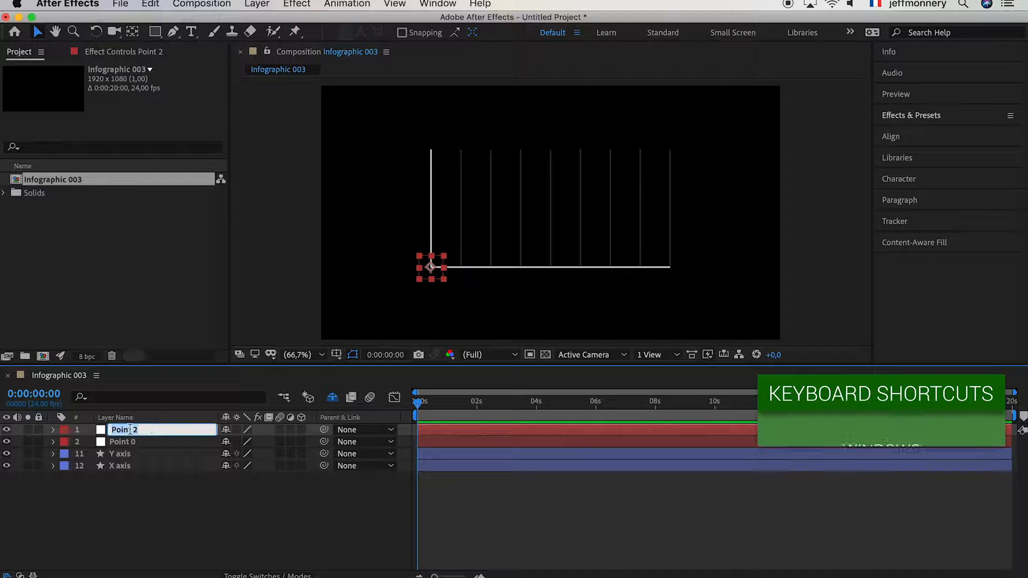
text(Point 1)
key(Return)
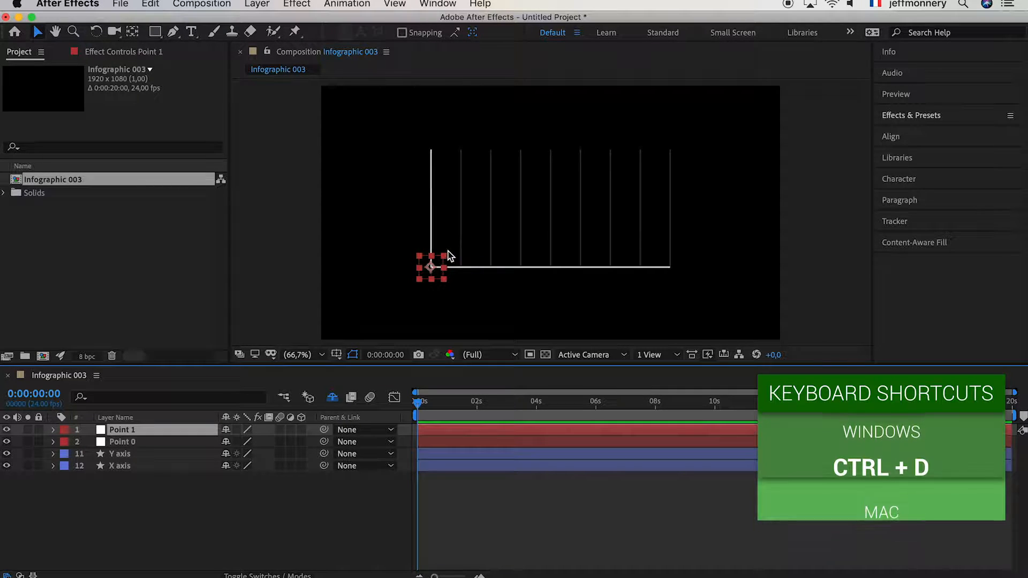
- Move the Point 1 null onto the first vertical grid bar, above the X axis
scroll(446, 261, up, 3)
drag(403, 280, 492, 163)
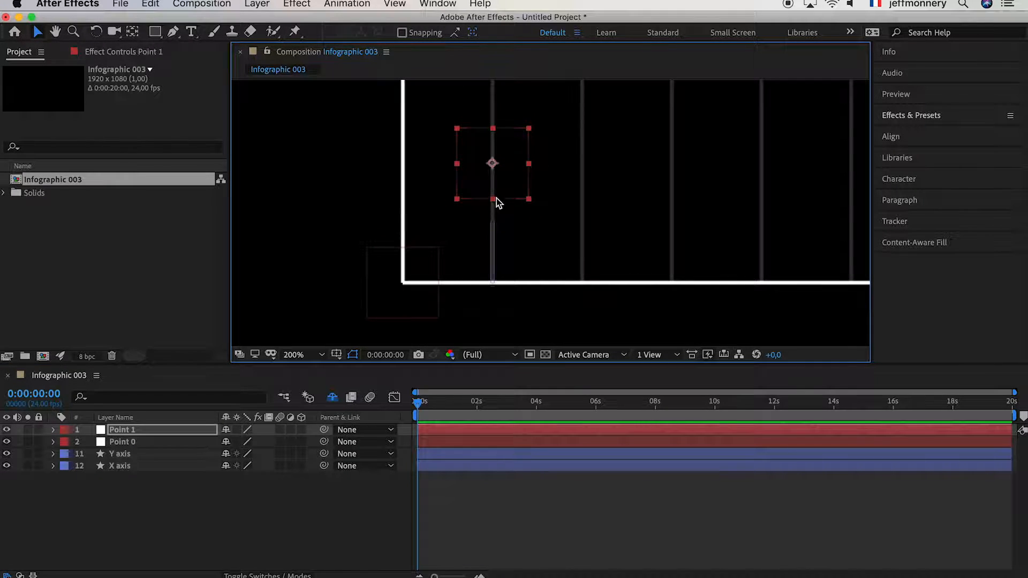
mouse_move(494, 168)
mouse_down()
mouse_move(491, 179)
mouse_move(492, 168)
mouse_up()
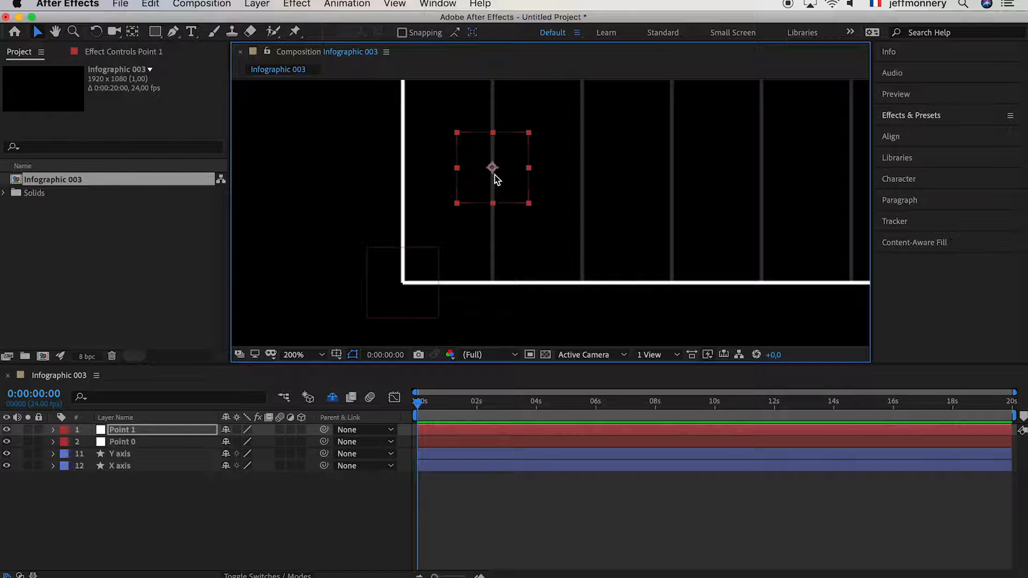
scroll(385, 214, down, 2)
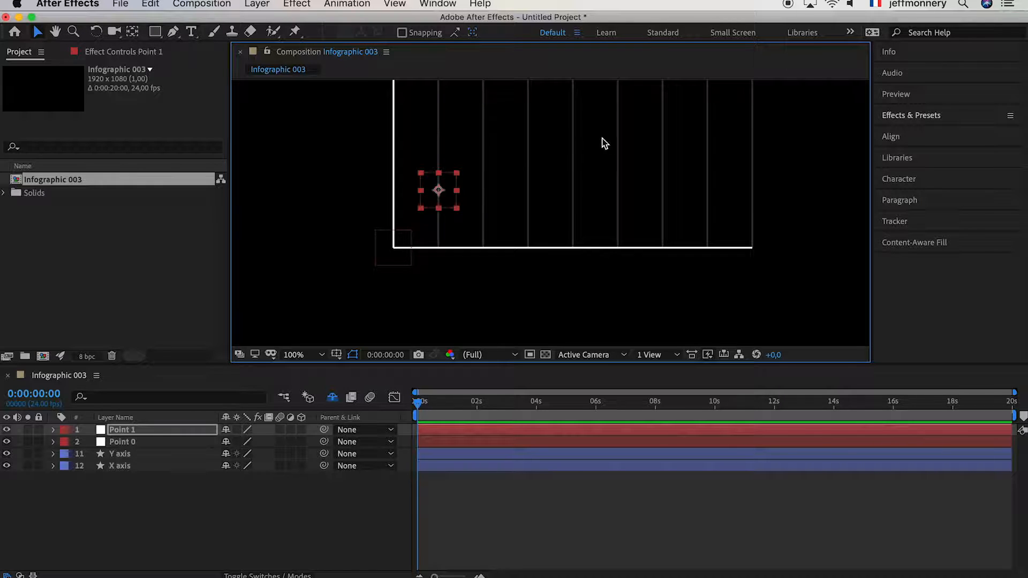
- Duplicate Point 1 as Point 2 and place the copy on the second grid bar, slightly higher than Point 1
key(Return)
key(super+d)
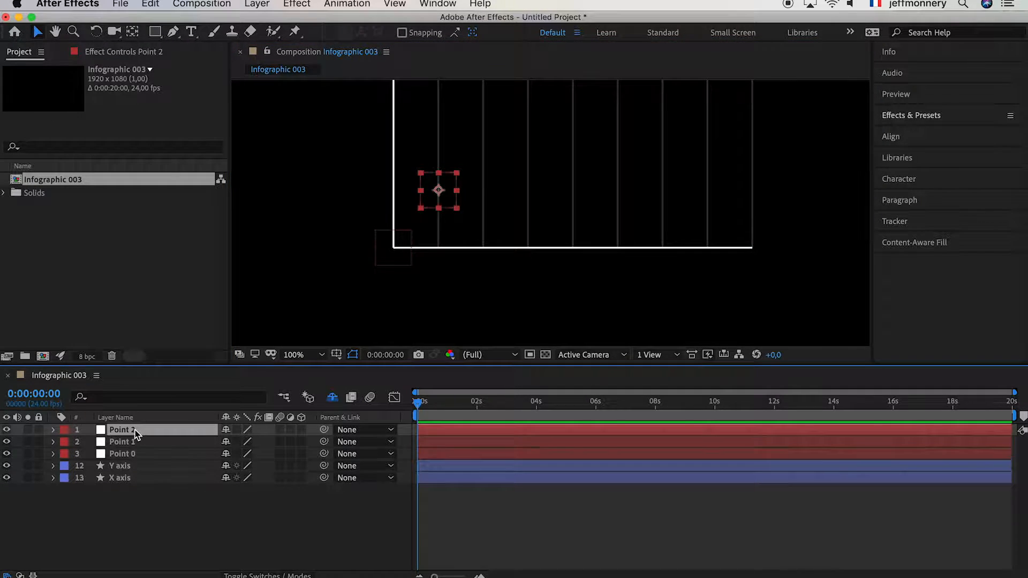
drag(439, 194, 480, 175)
scroll(486, 167, up, 4)
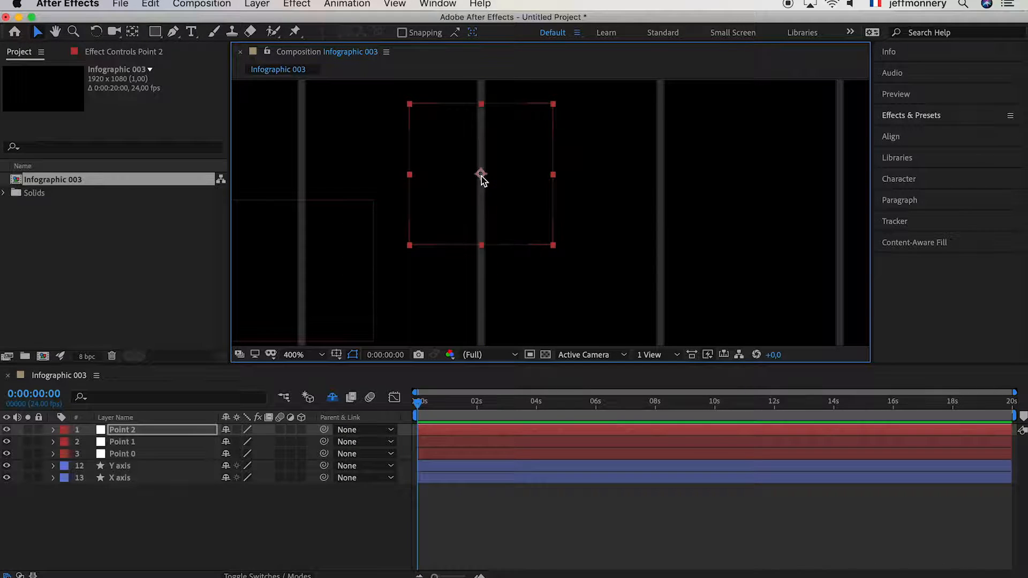
scroll(481, 177, down, 2)
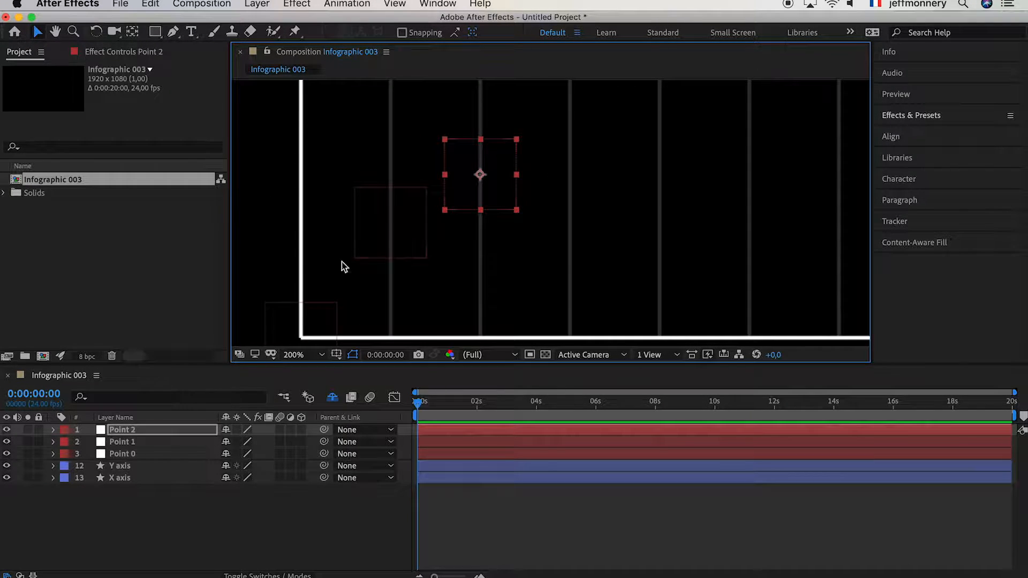
scroll(395, 218, down, 2)
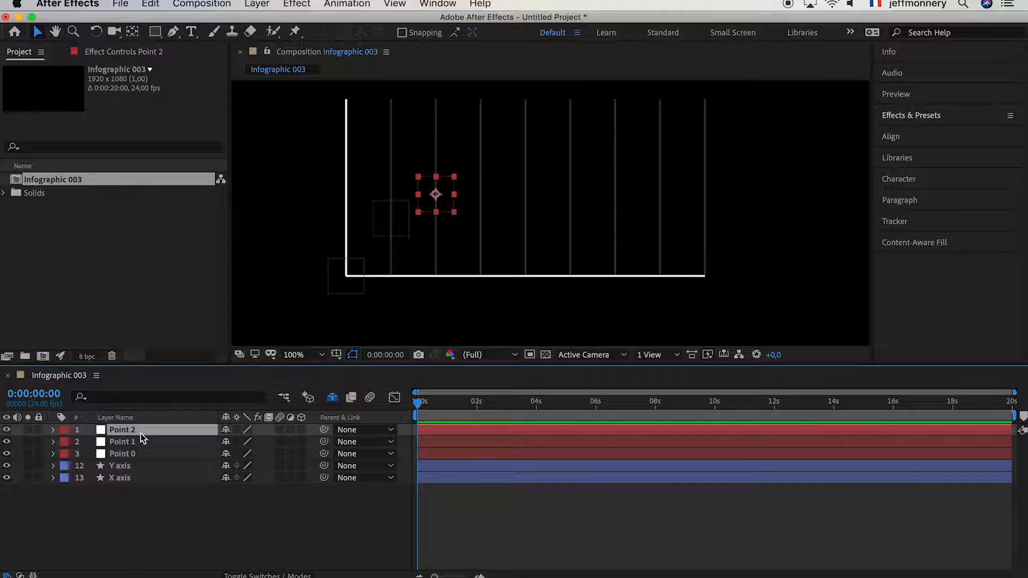
- Duplicate the Point 2 null, and duplicate Point 7 as Point 8
key(super+d)
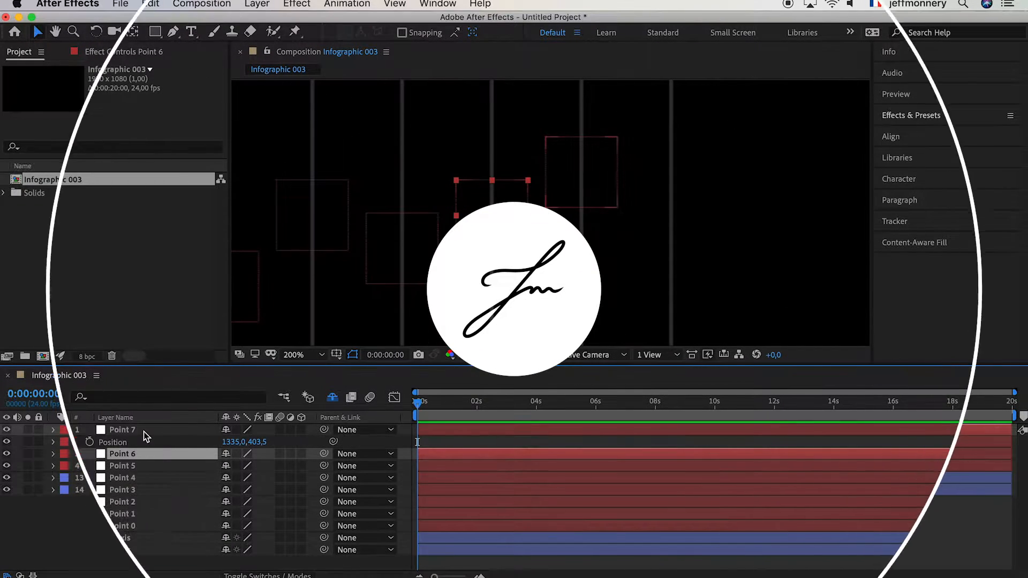
click(144, 431)
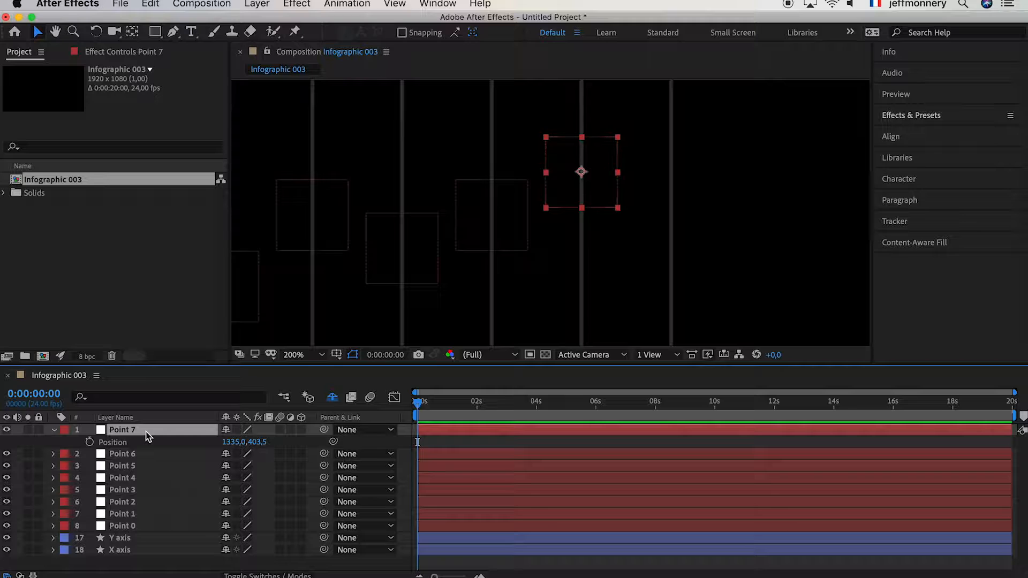
key(super+d)
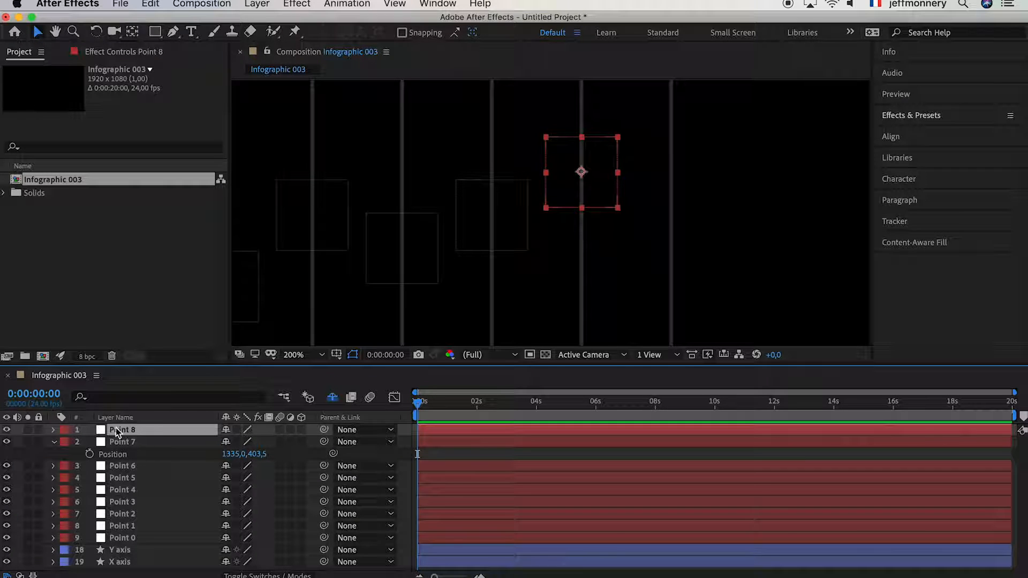
- Shift Point 8 onto the last grid bar by adding 125 to its horizontal position
key(p)
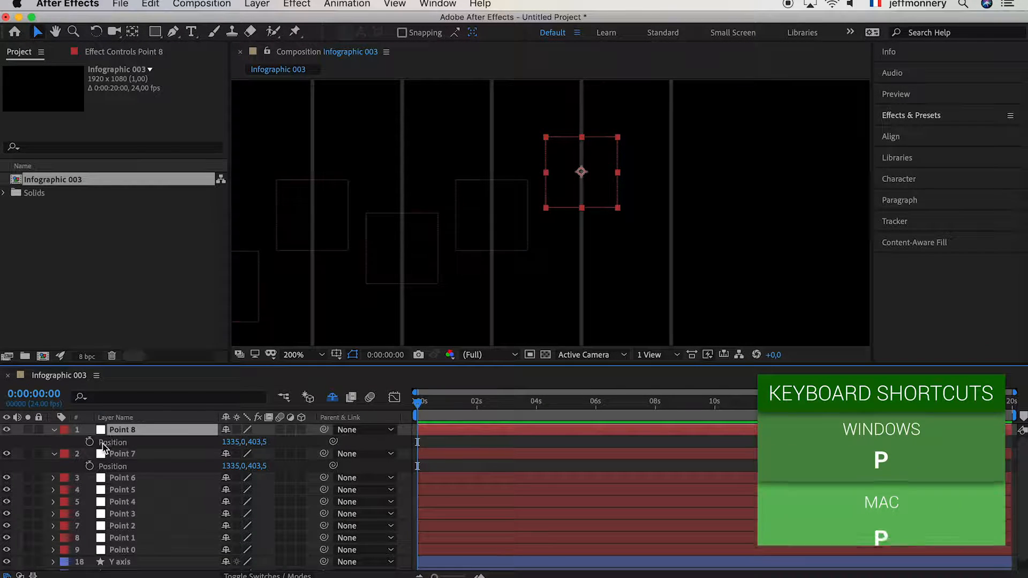
click(234, 444)
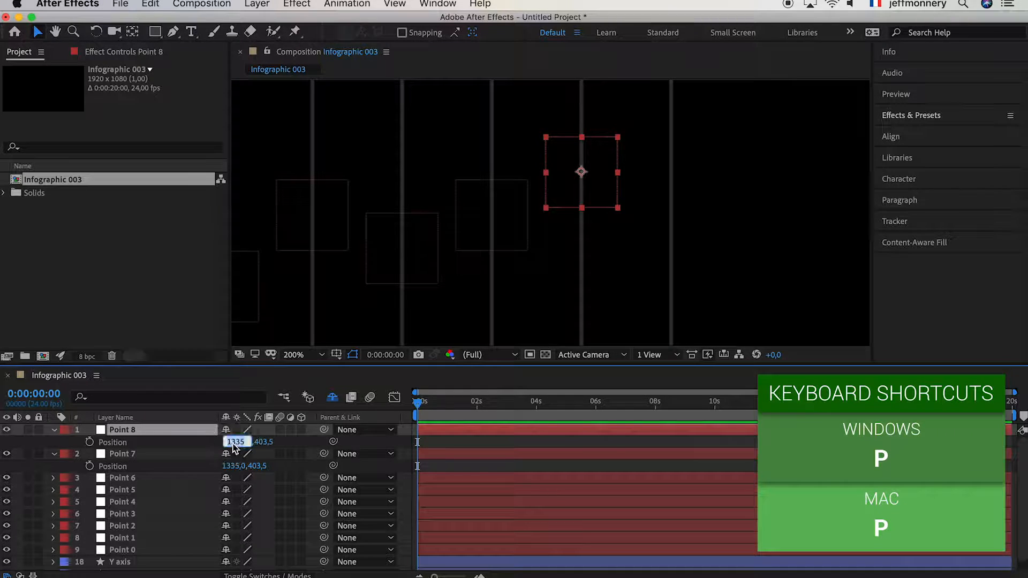
key(Right)
text(+12)
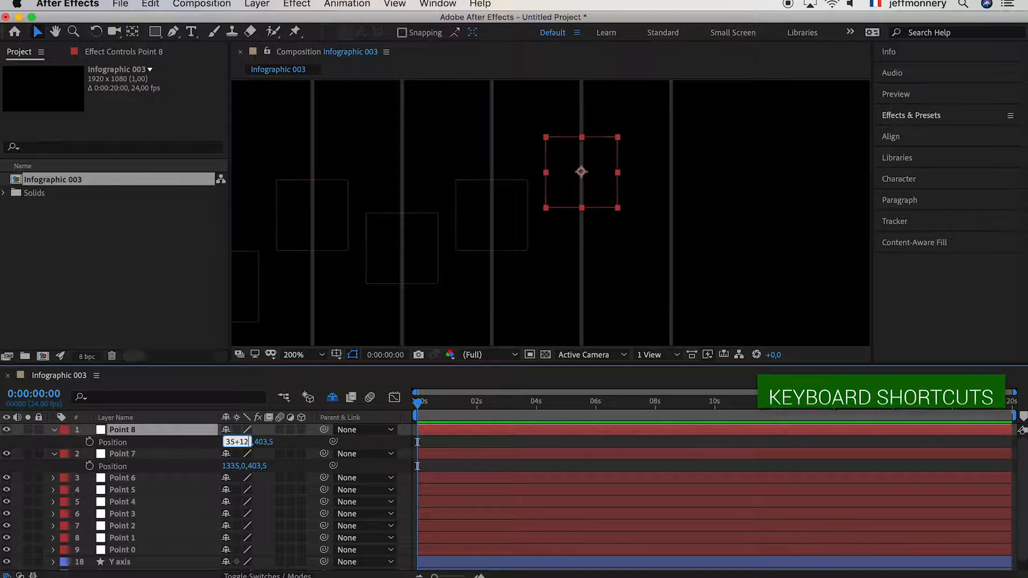
text(5)
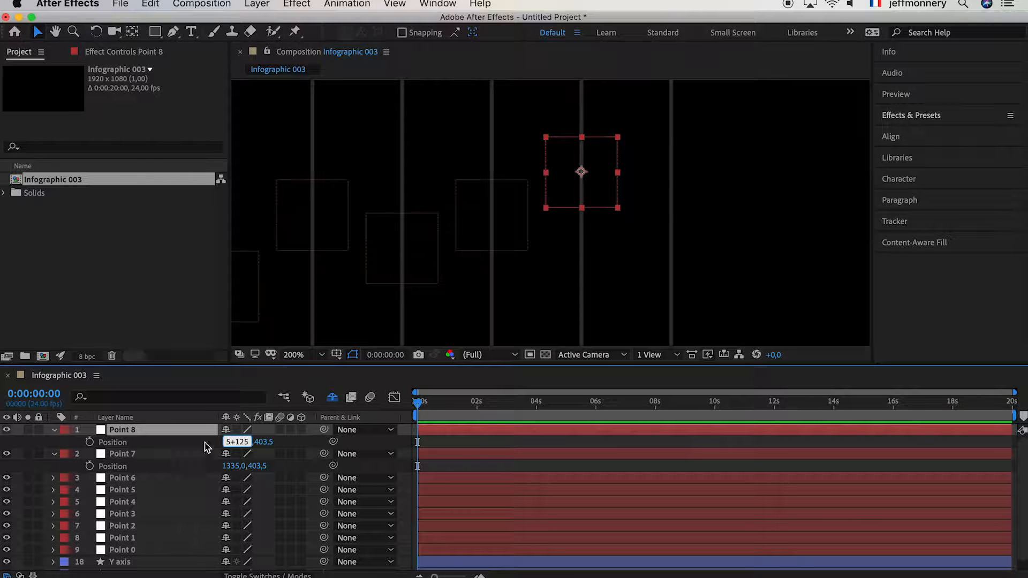
key(Return)
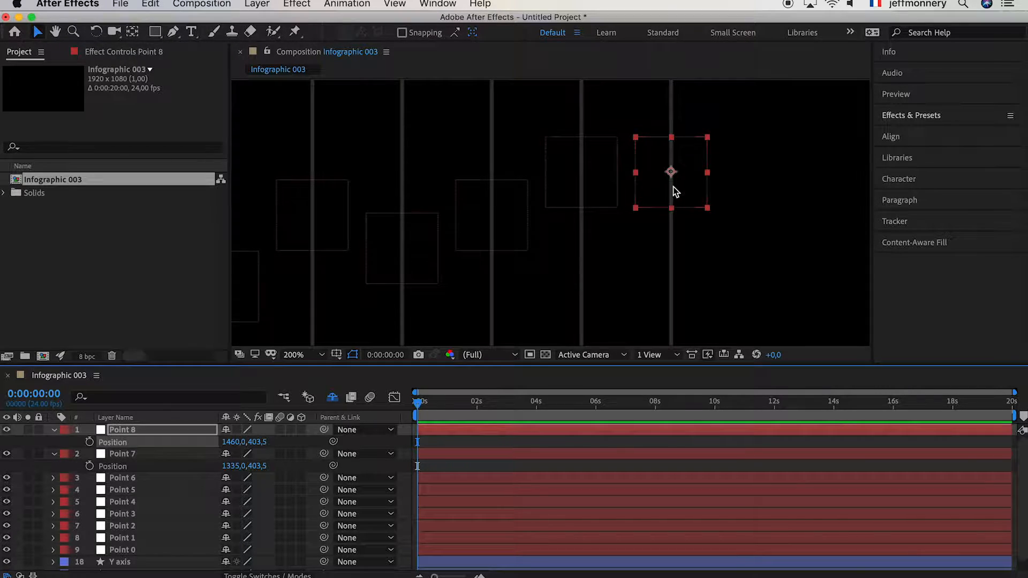
- Set the vertical position of Point 8 to 349.5 and that of Point 7 to 435.5
drag(265, 443, 195, 455)
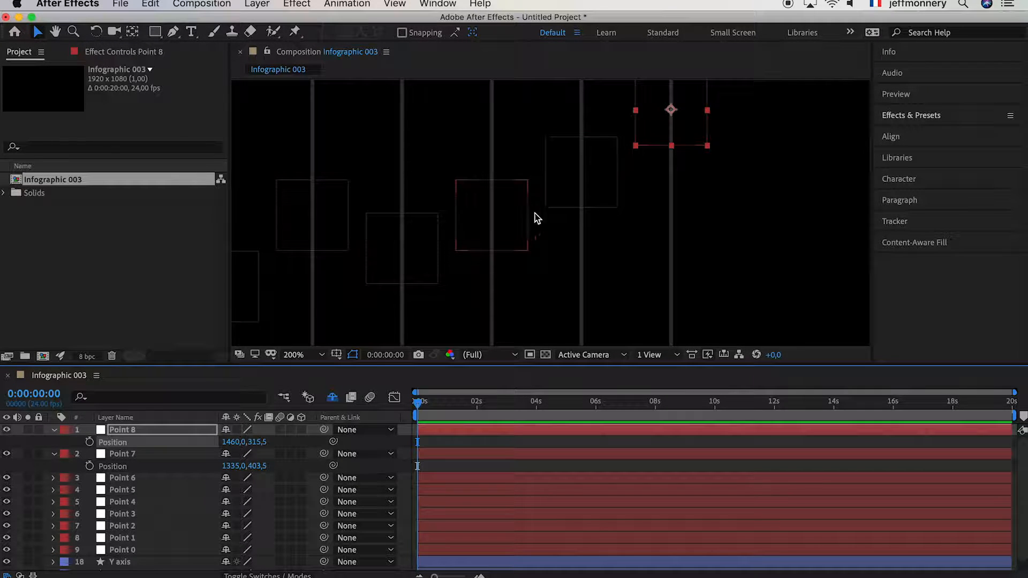
scroll(573, 158, down, 2)
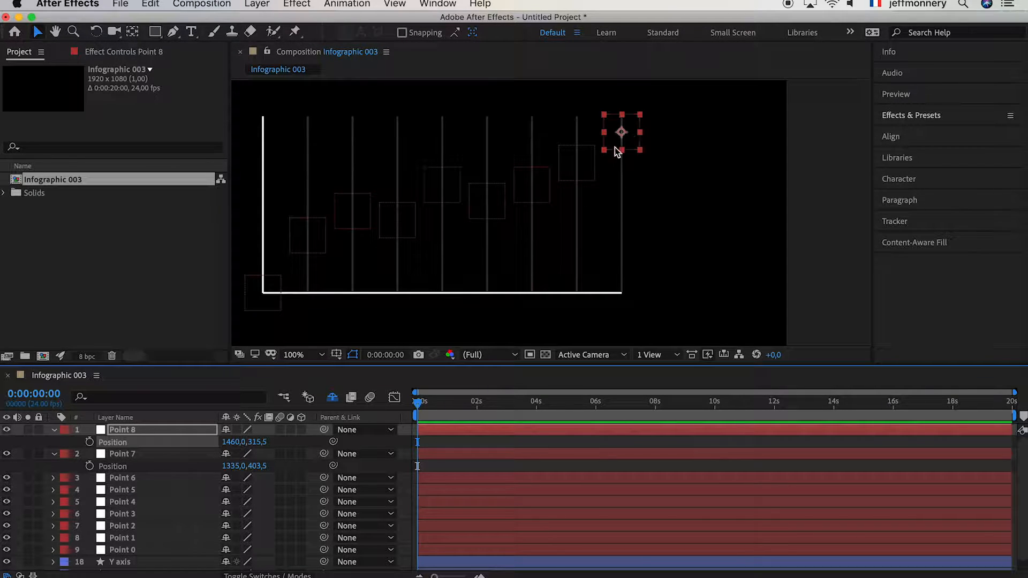
drag(255, 466, 284, 444)
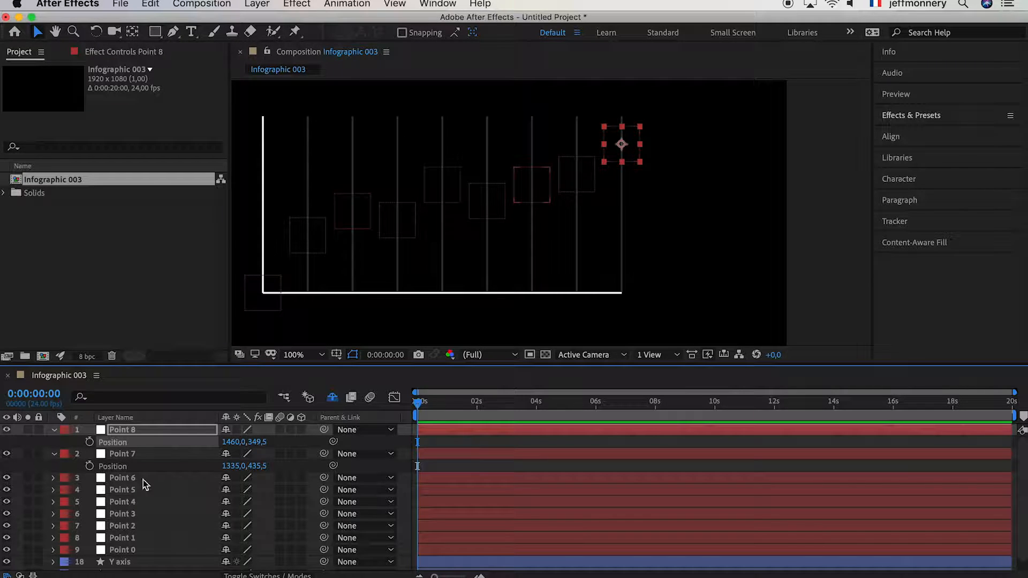
- Show the Position property of layers Point 0 to Point 6
click(136, 548)
shift+click(137, 482)
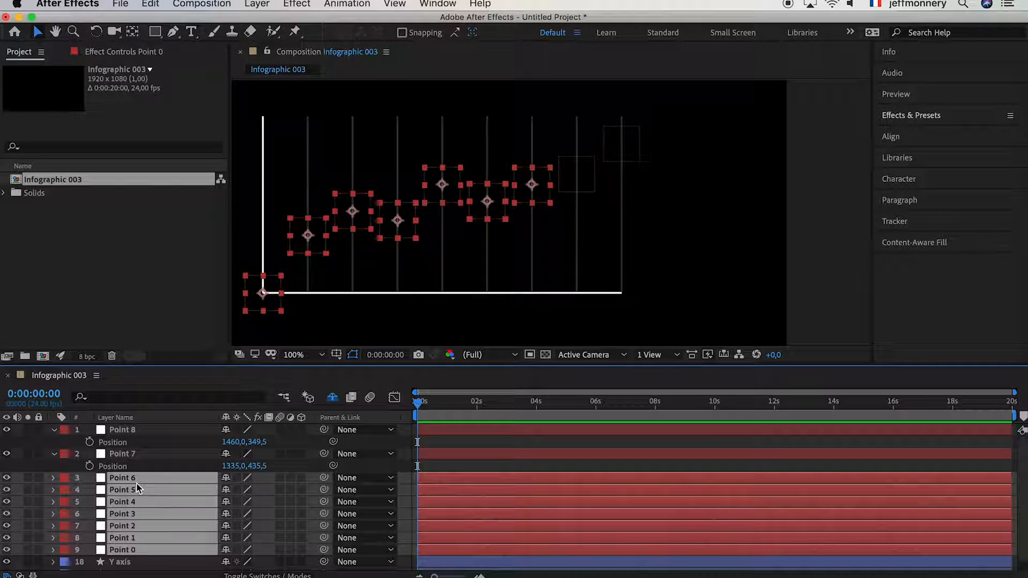
key(p)
- Adjust the vertical positions of Point 4 to 507.5, Point 5 to 538.5, Point 6 to 432.5 and Point 7 to 482.5
click(204, 447)
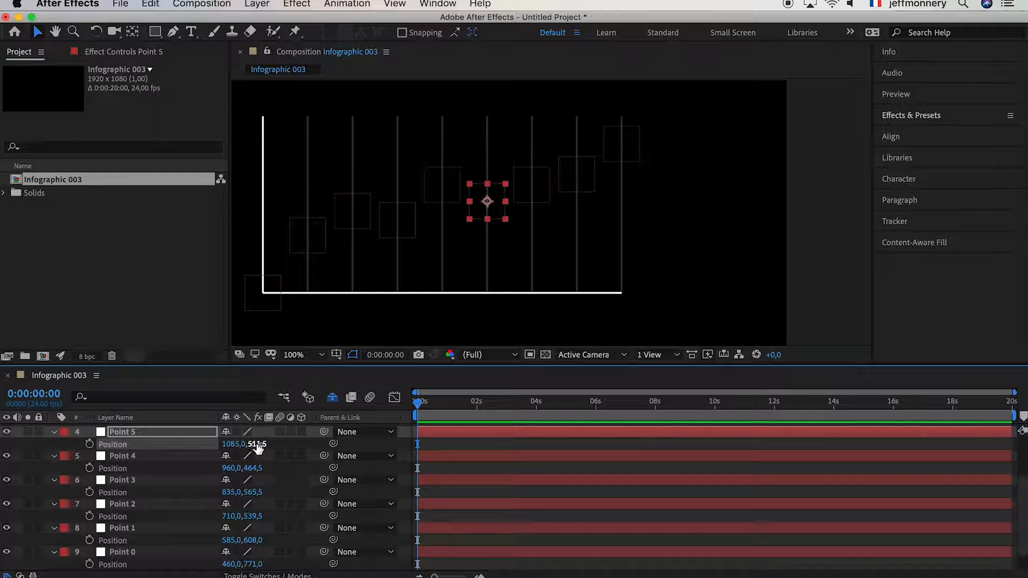
drag(257, 444, 294, 465)
scroll(263, 452, up, 2)
scroll(230, 458, up, 2)
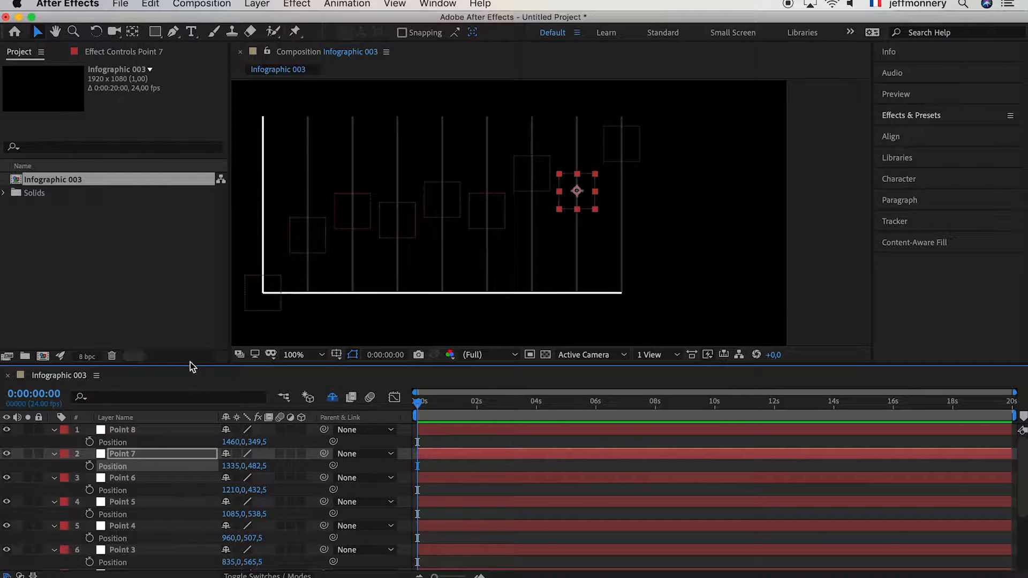
click(643, 210)
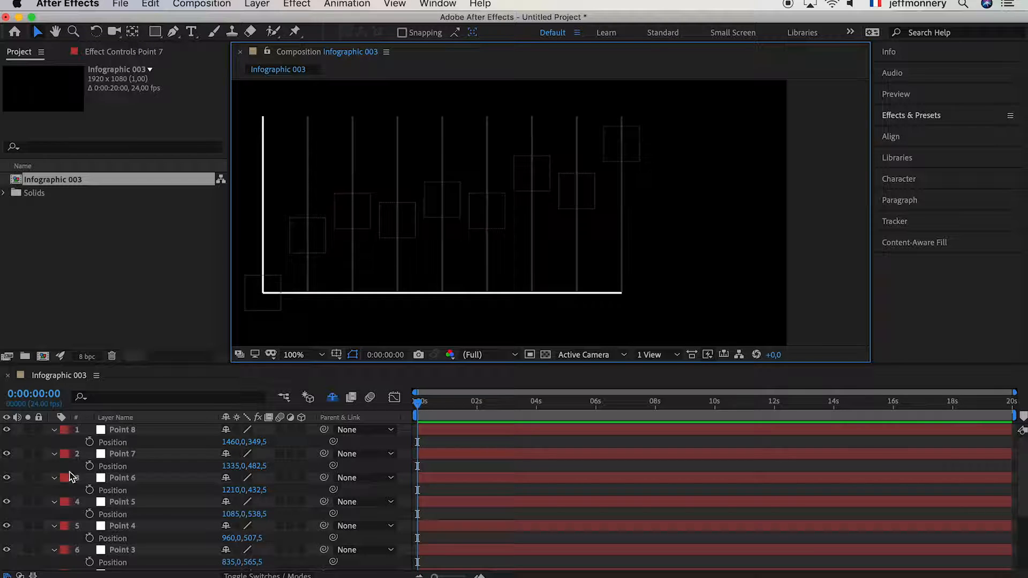
click(54, 430)
click(55, 431)
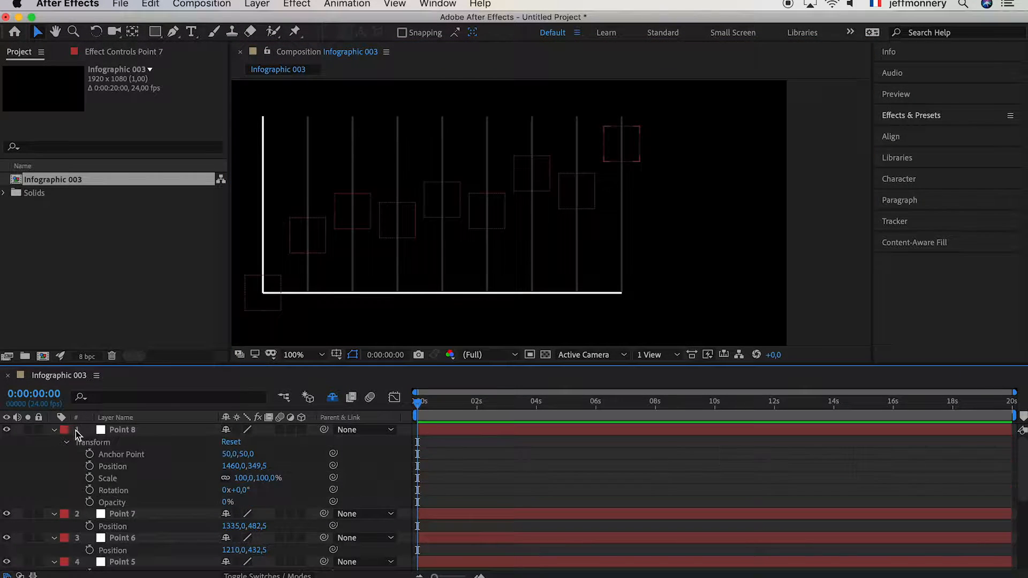
click(123, 430)
key(p)
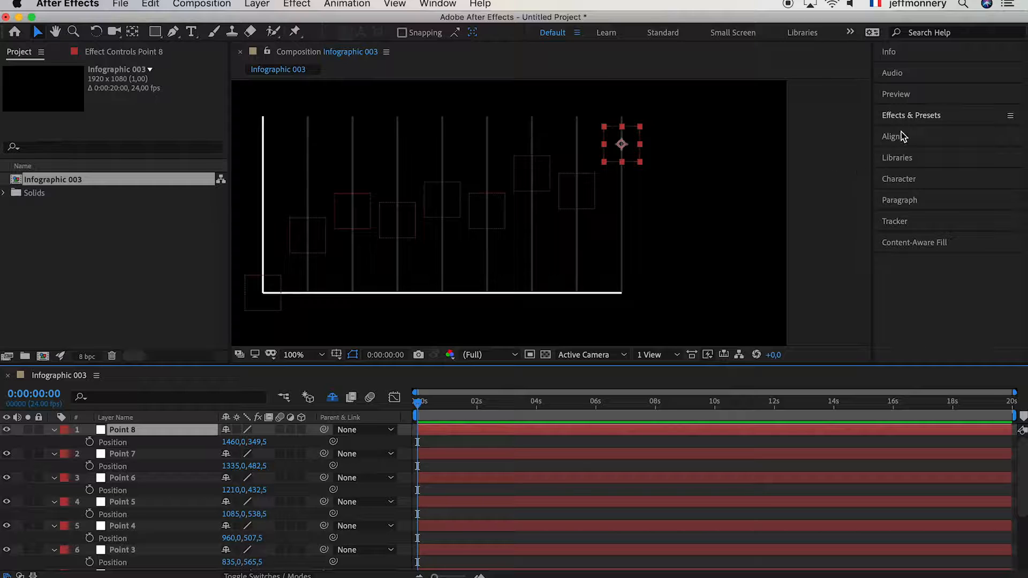
- Create a white rectangle shape layer that covers the whole composition, with no existing layer selected
click(919, 116)
click(739, 171)
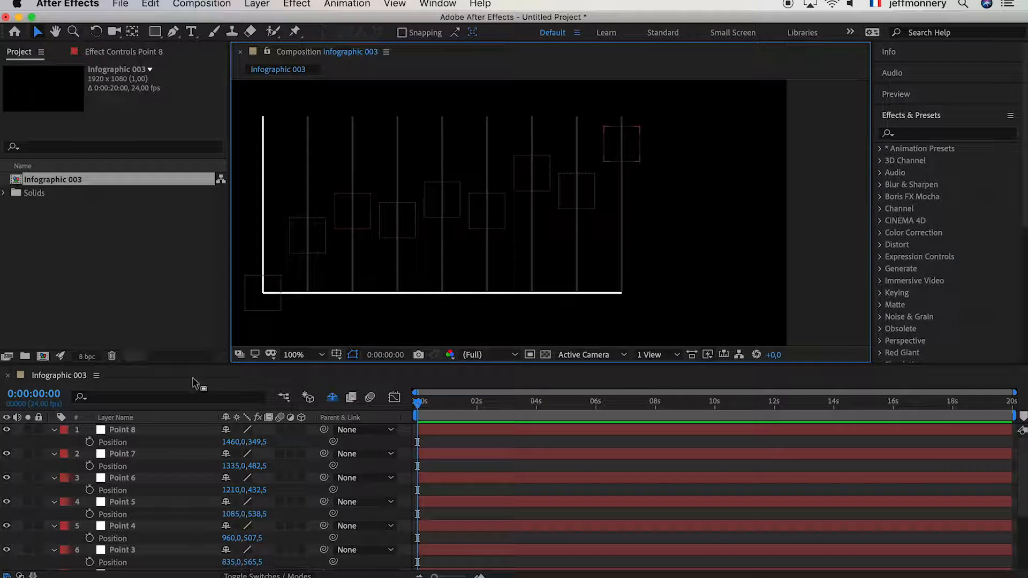
double_click(155, 33)
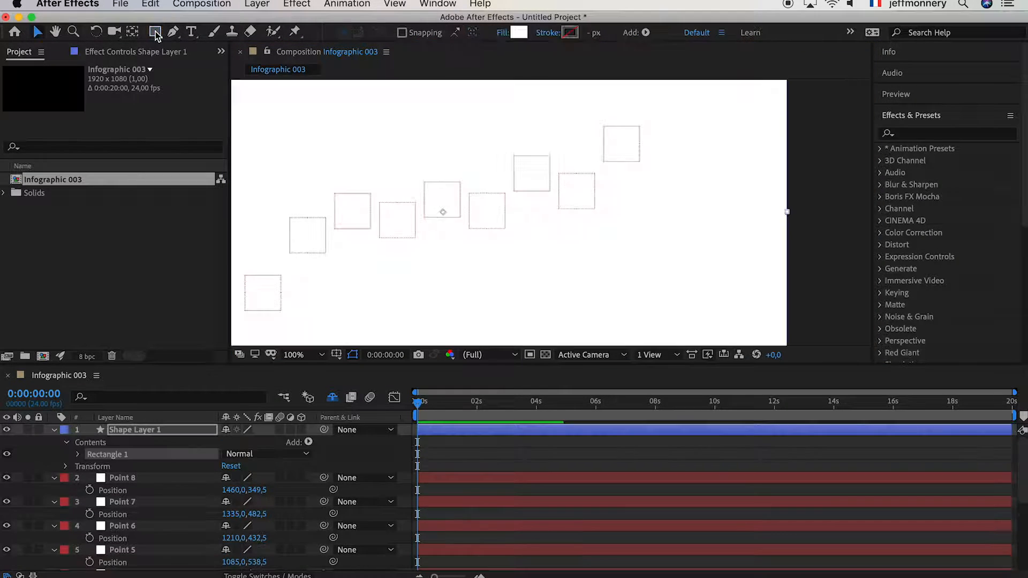
- Find the Beam effect and apply it to Shape Layer 1
click(933, 133)
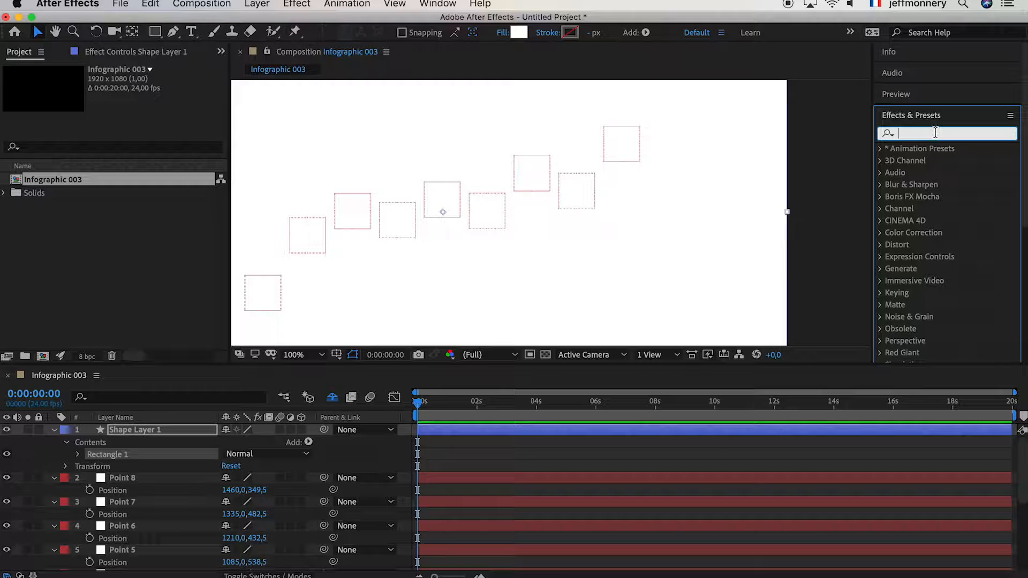
text(beam)
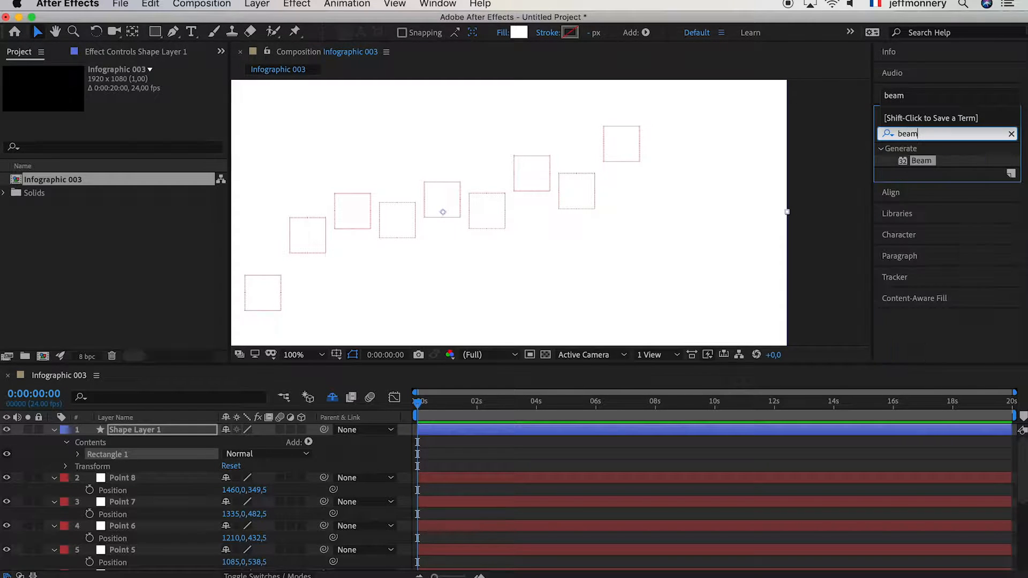
drag(921, 160, 161, 430)
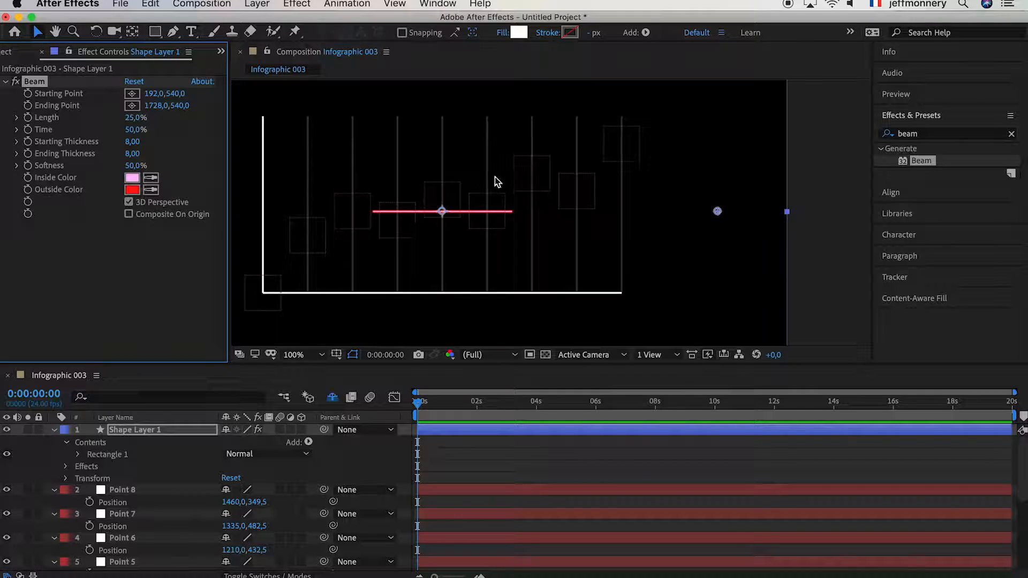
scroll(567, 176, down, 2)
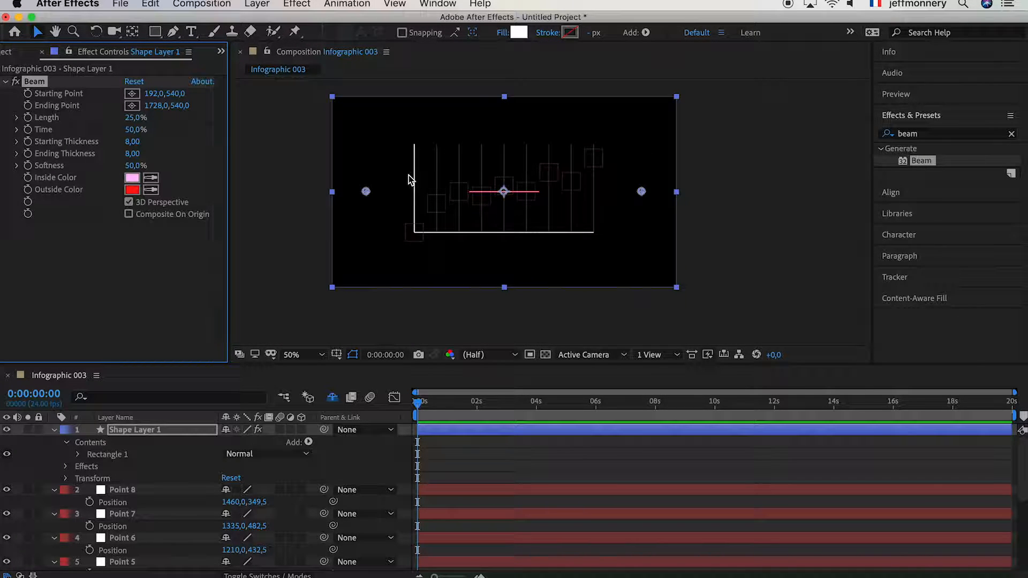
- Set the Beam's Length to 100% and both its Starting Thickness and Ending Thickness to 2
click(128, 122)
key(Return)
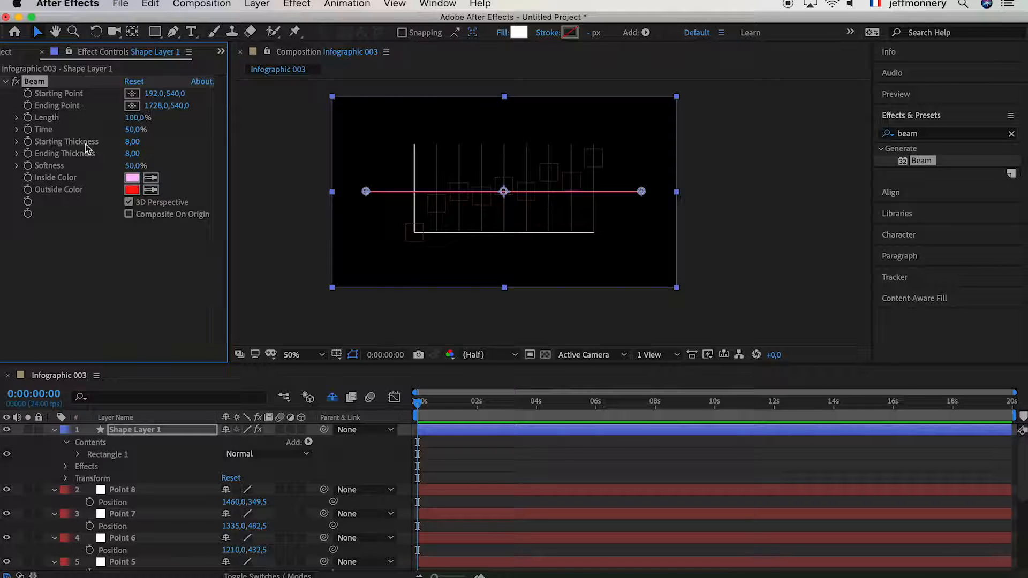
click(131, 143)
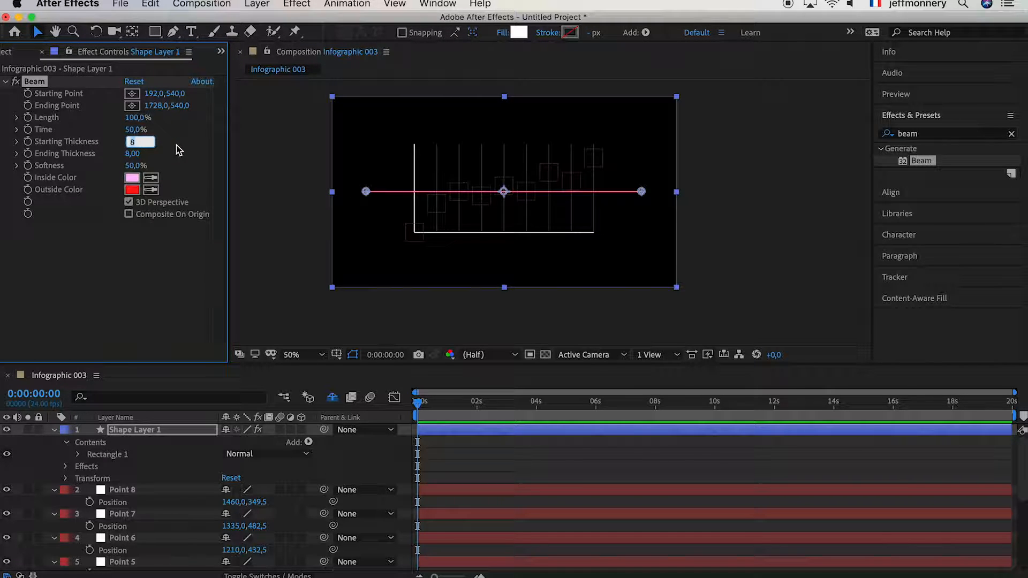
text(2)
key(Return)
click(132, 154)
text(2)
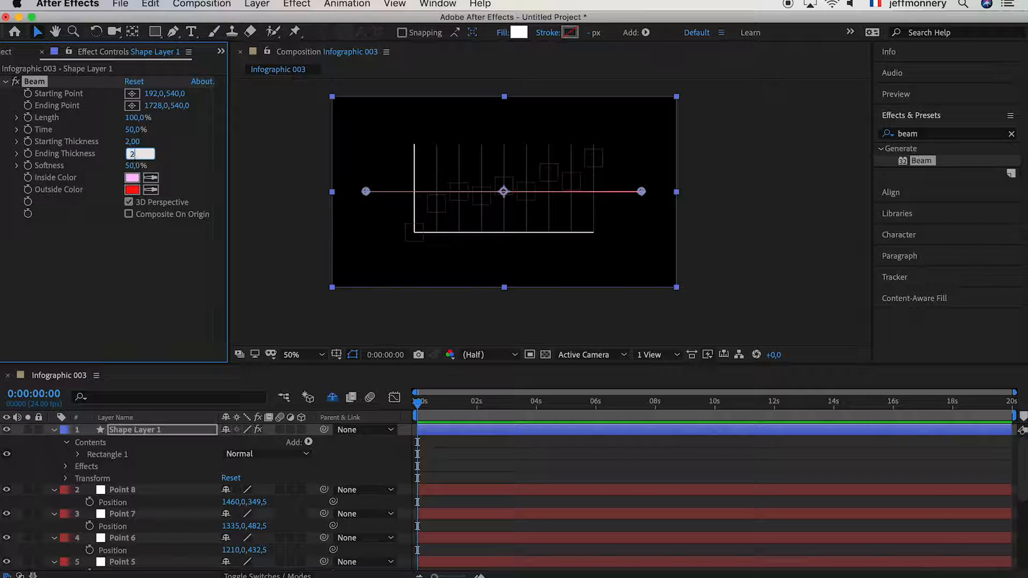
key(Return)
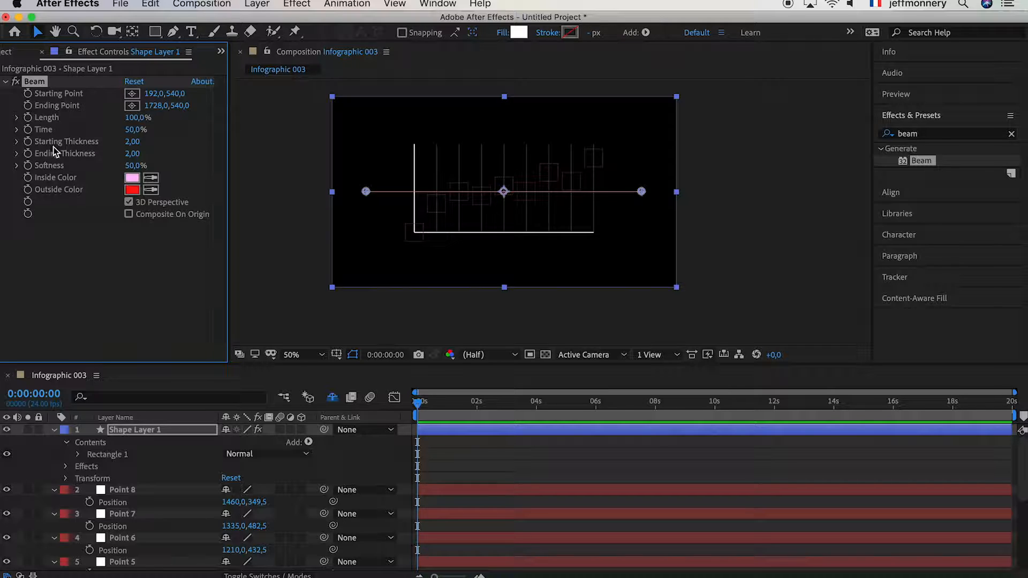
- Set the Beam's Softness to 0% and make its Inside Color and Outside Color white
click(135, 165)
key(Return)
click(132, 178)
text(0)
drag(276, 348, 254, 328)
click(586, 346)
click(133, 190)
click(569, 347)
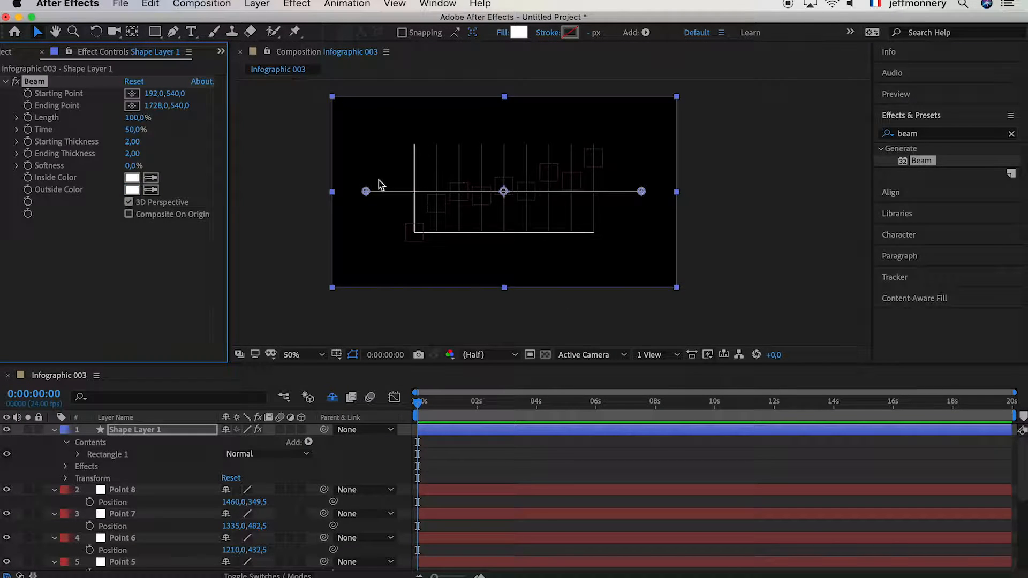
- Rename Shape Layer 1 as Path 1
scroll(487, 193, up, 2)
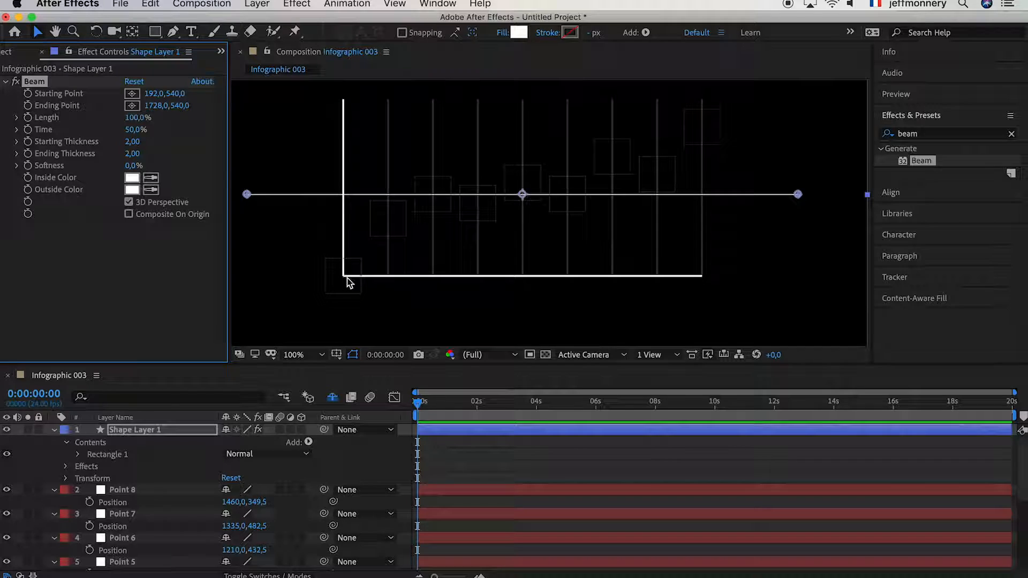
click(62, 106)
scroll(83, 458, down, 2)
scroll(79, 462, up, 2)
click(130, 434)
key(Return)
text(P)
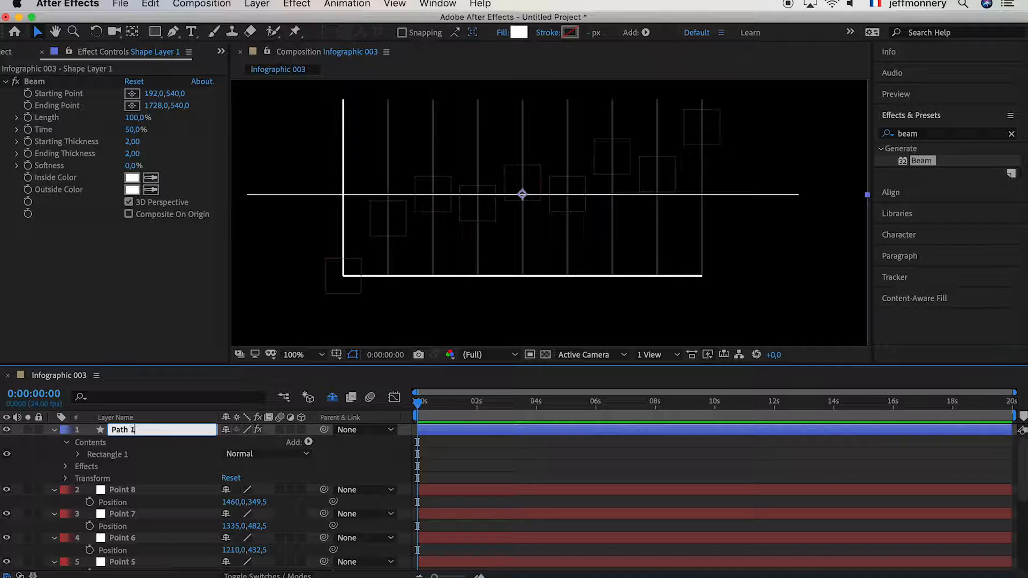
text(ath 1)
key(Return)
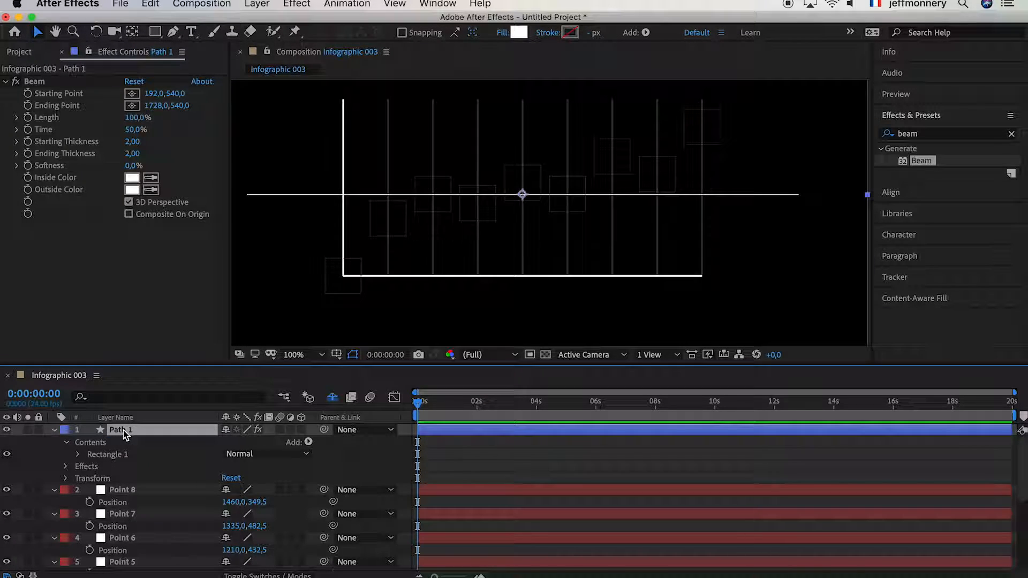
- Link Path 1's Beam Starting Point to the Position of Point 0 and its Ending Point to the Position of Point 1
click(66, 466)
click(79, 479)
scroll(80, 484, down, 2)
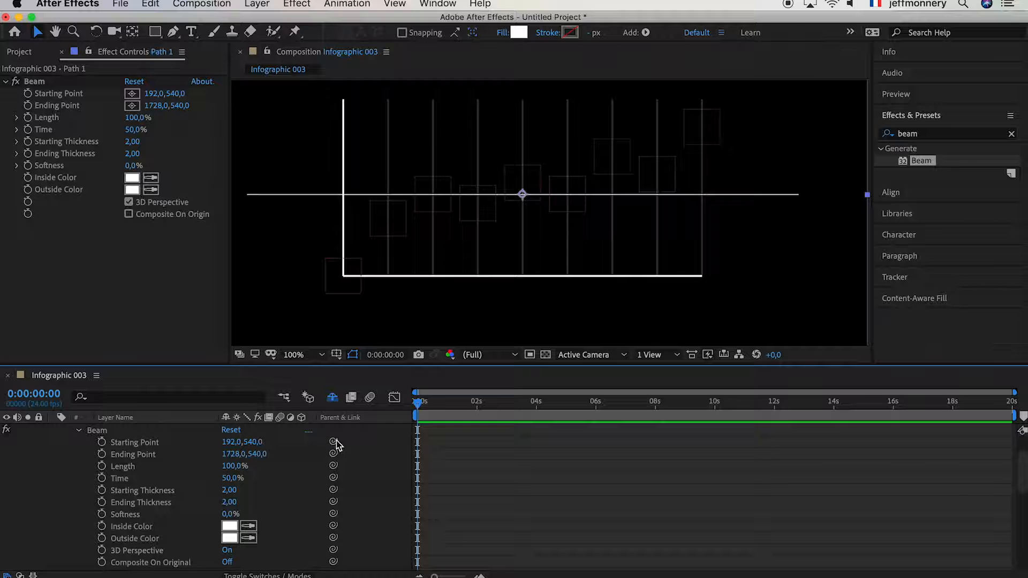
drag(333, 442, 133, 555)
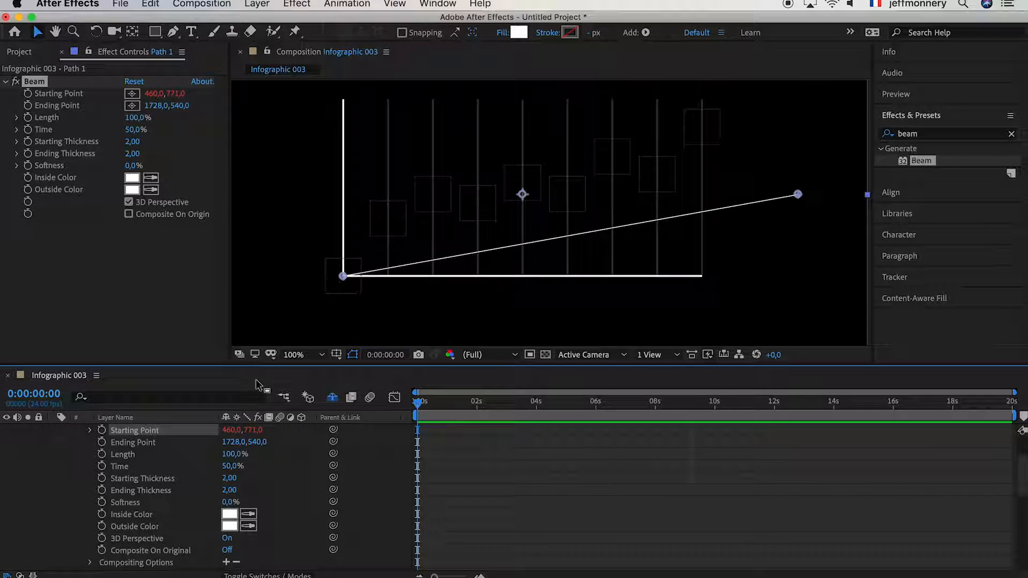
drag(333, 443, 124, 530)
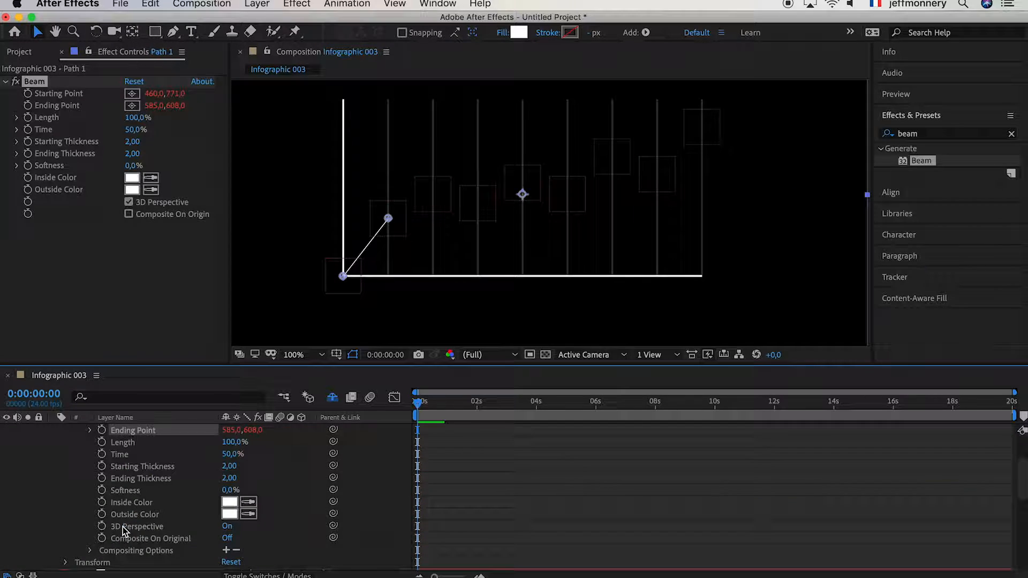
click(437, 449)
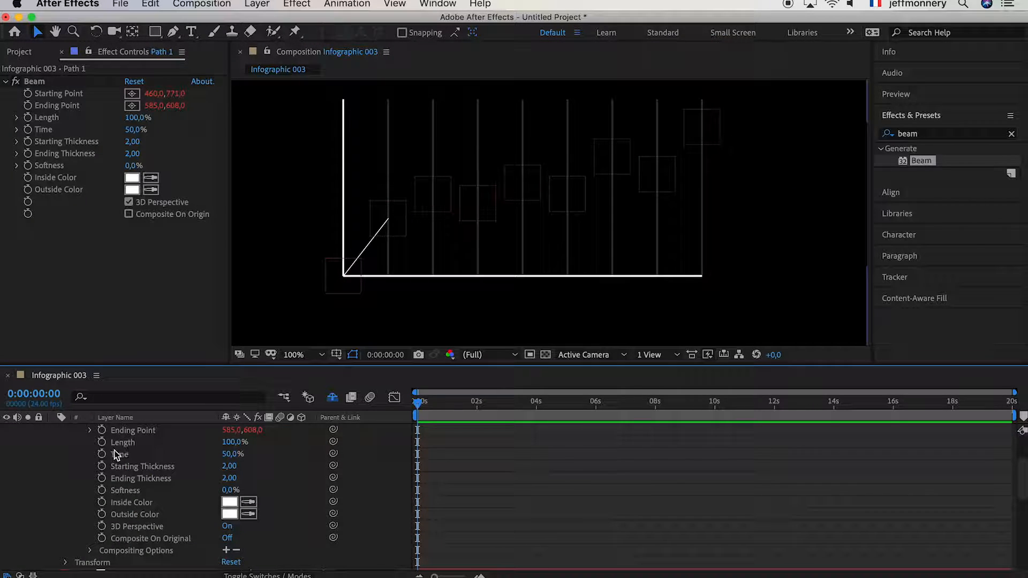
- Collapse the properties of Path 1 and duplicate the layer
scroll(116, 454, up, 3)
click(52, 430)
click(134, 432)
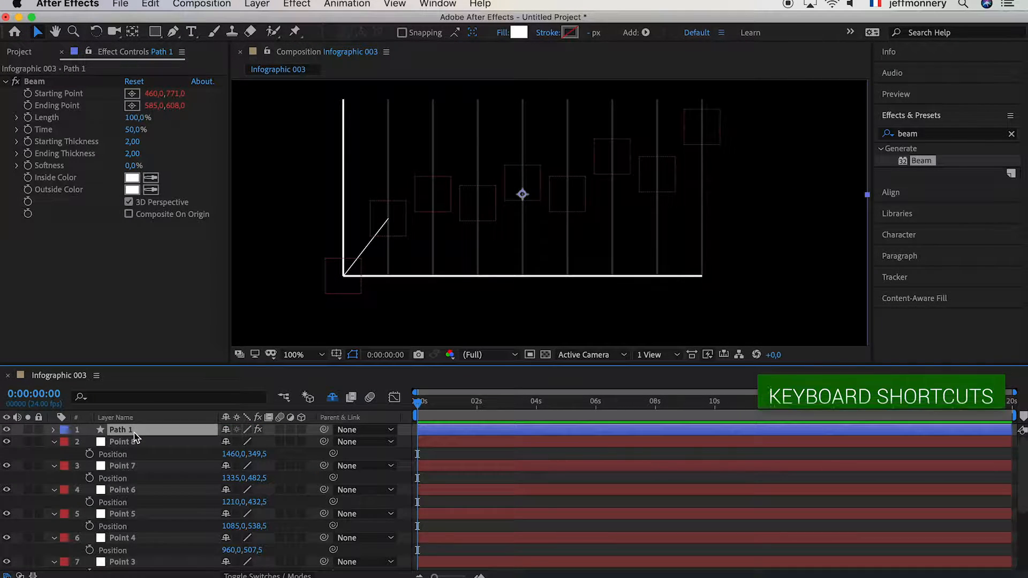
key(super+d)
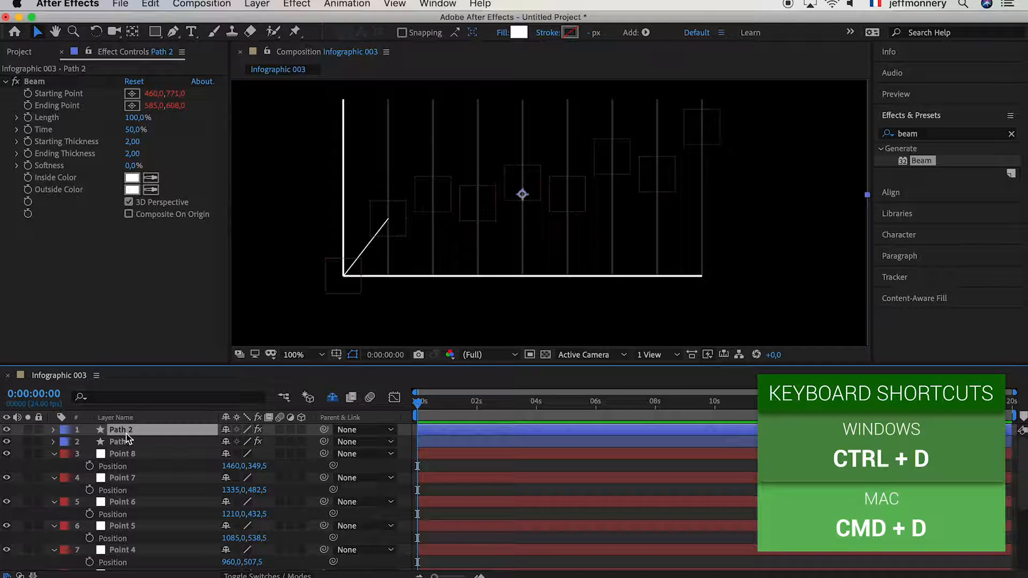
drag(385, 218, 390, 217)
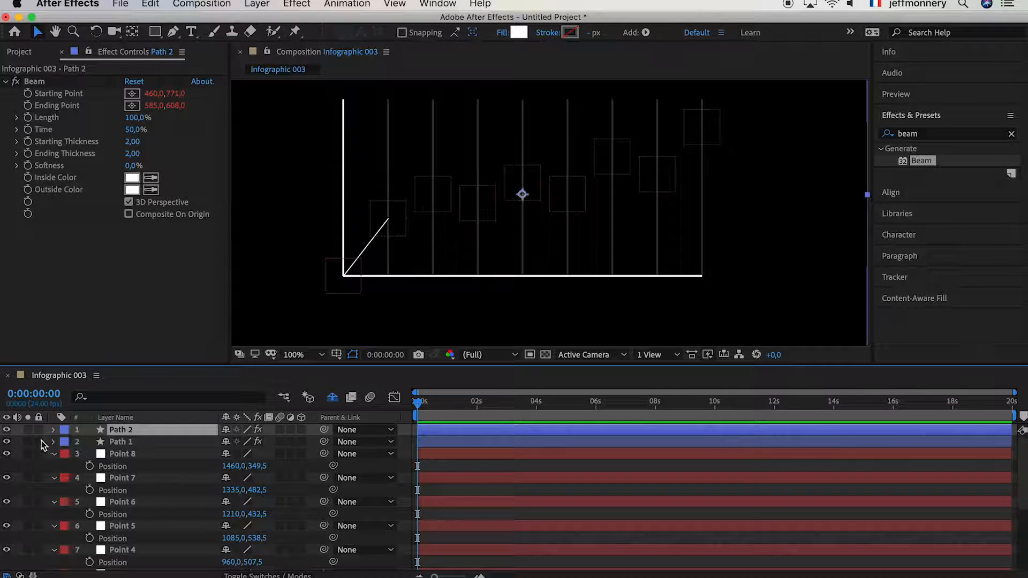
- Link Path 2's Beam Starting Point to the Position of Point 1 and its Ending Point to the Position of Point 2
click(53, 429)
click(65, 455)
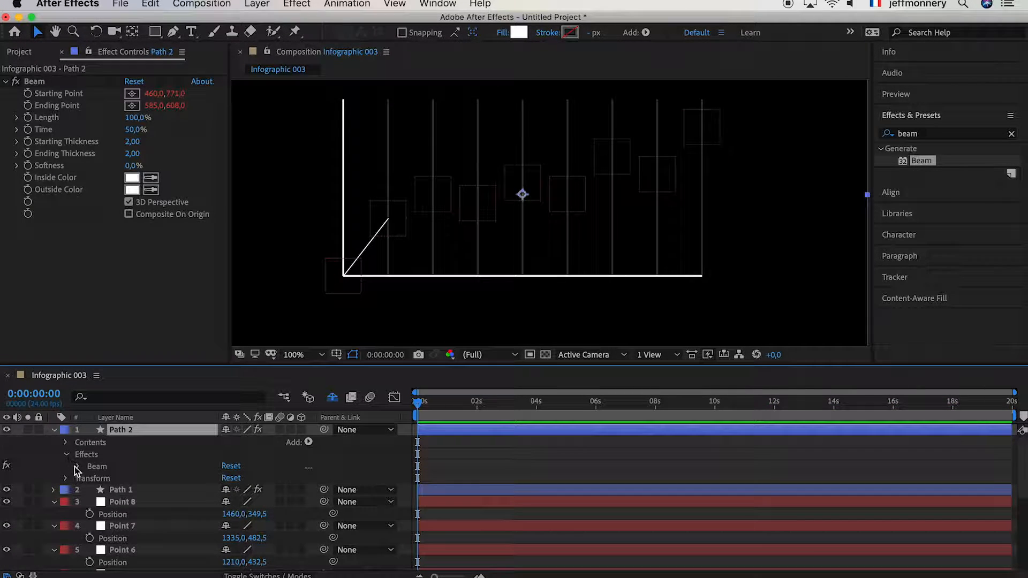
click(79, 468)
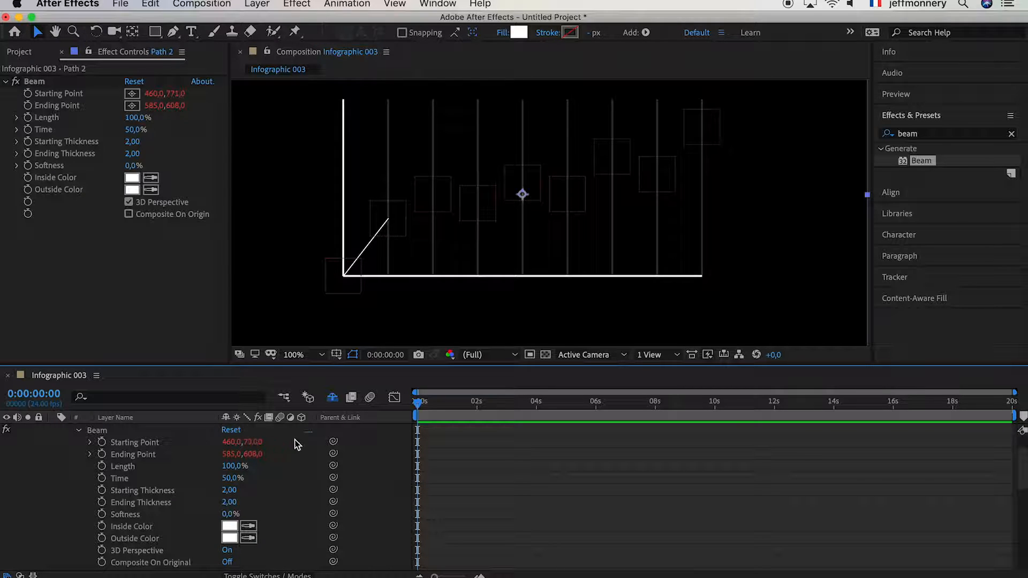
drag(333, 442, 127, 546)
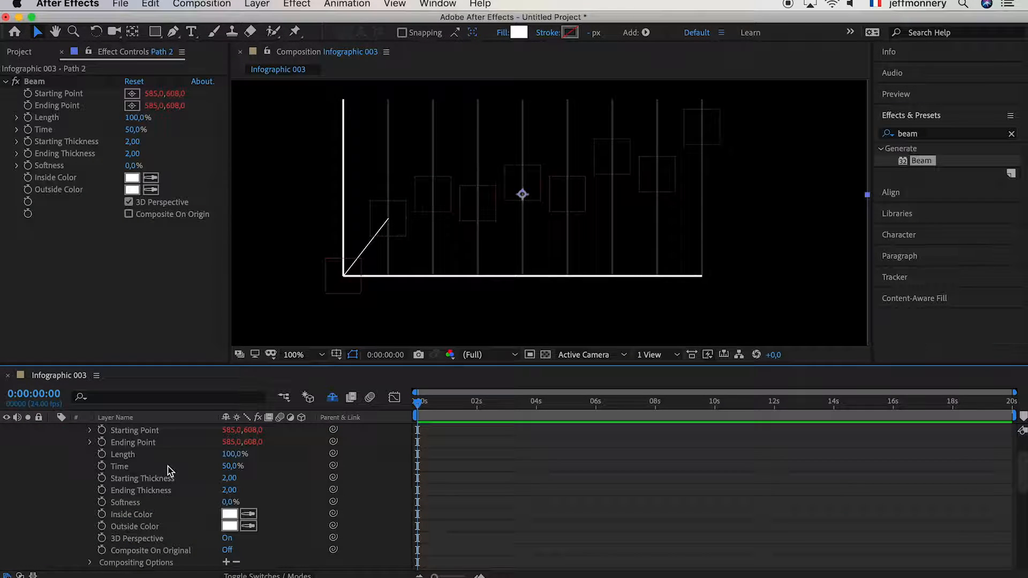
scroll(183, 475, up, 3)
click(134, 490)
drag(333, 489, 145, 515)
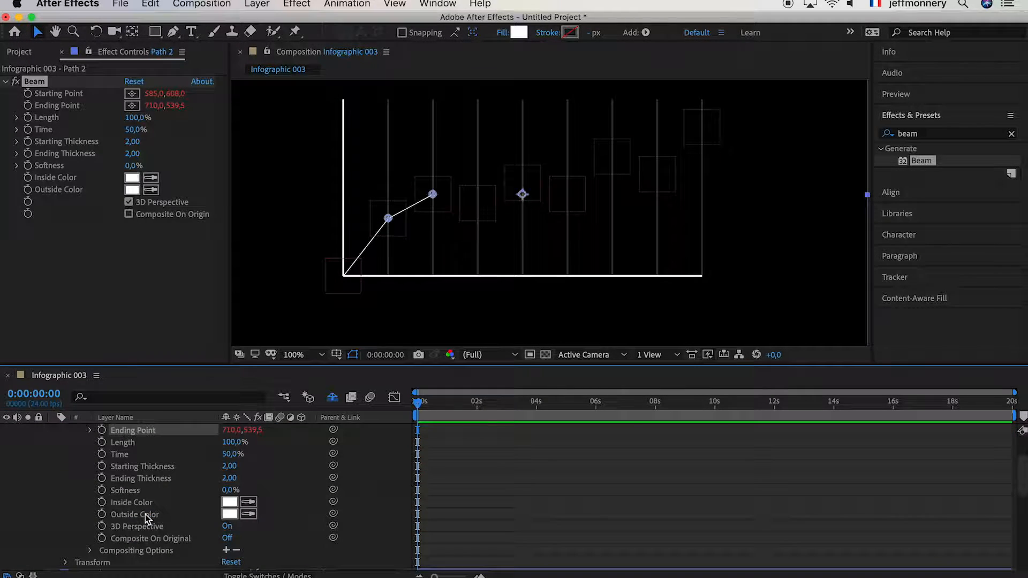
- Collapse the properties of Path 2 and duplicate the layer
click(435, 442)
scroll(102, 450, up, 3)
click(54, 430)
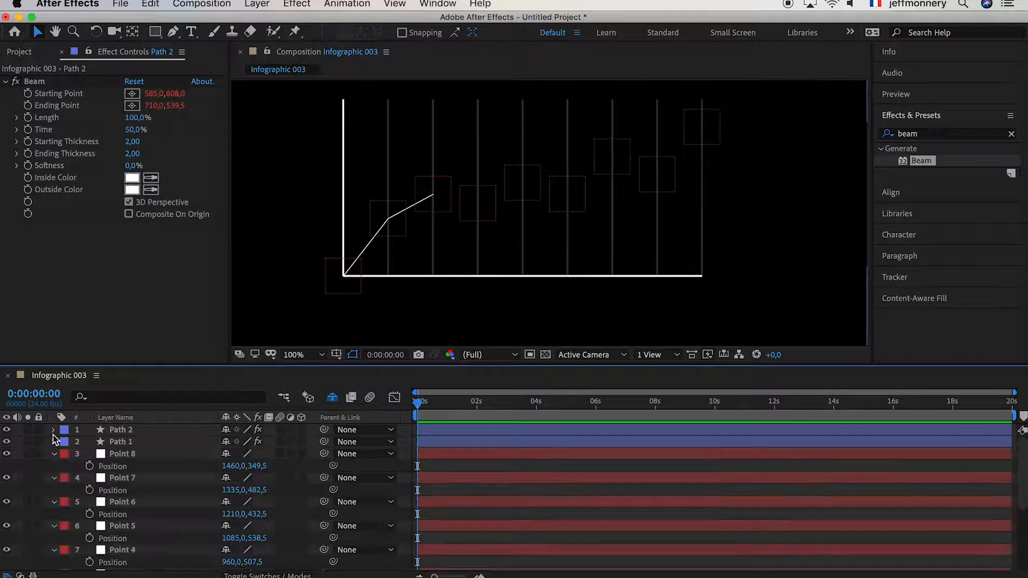
click(135, 430)
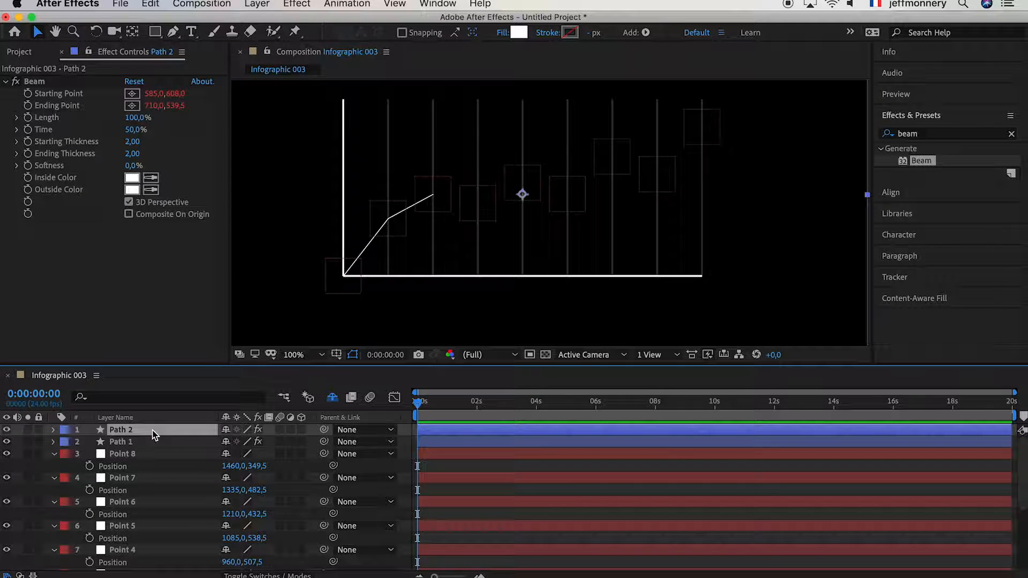
key(super+d)
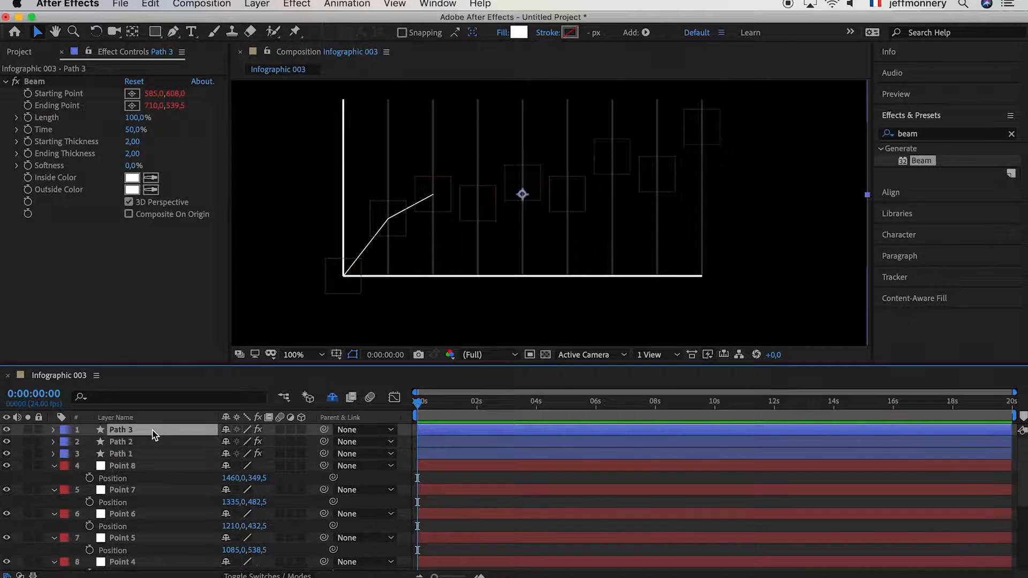
- Link Path 3's Beam Starting Point to the Position of Point 2 and its Ending Point to the Position of Point 3
click(54, 430)
click(67, 454)
click(78, 467)
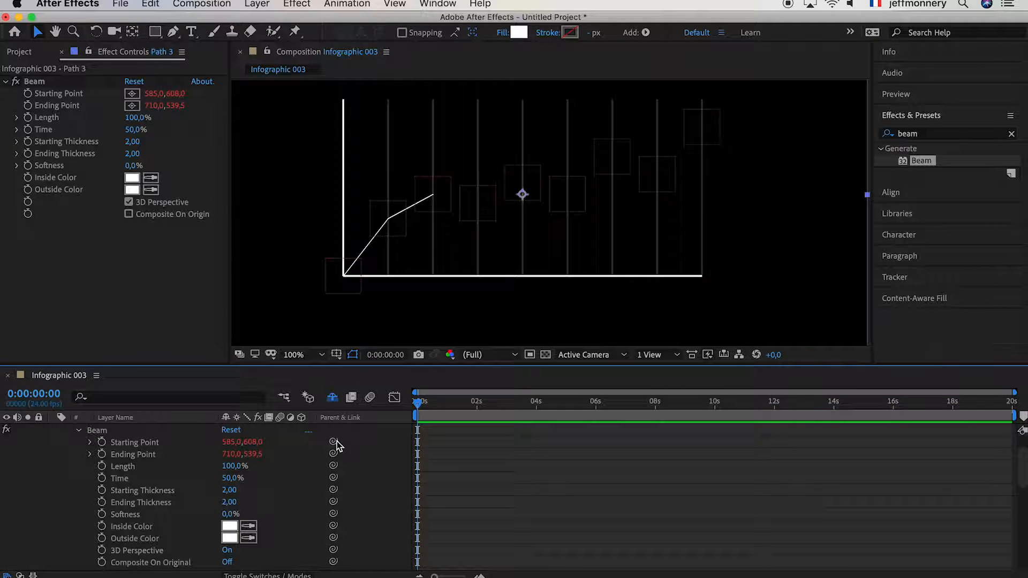
drag(333, 442, 142, 554)
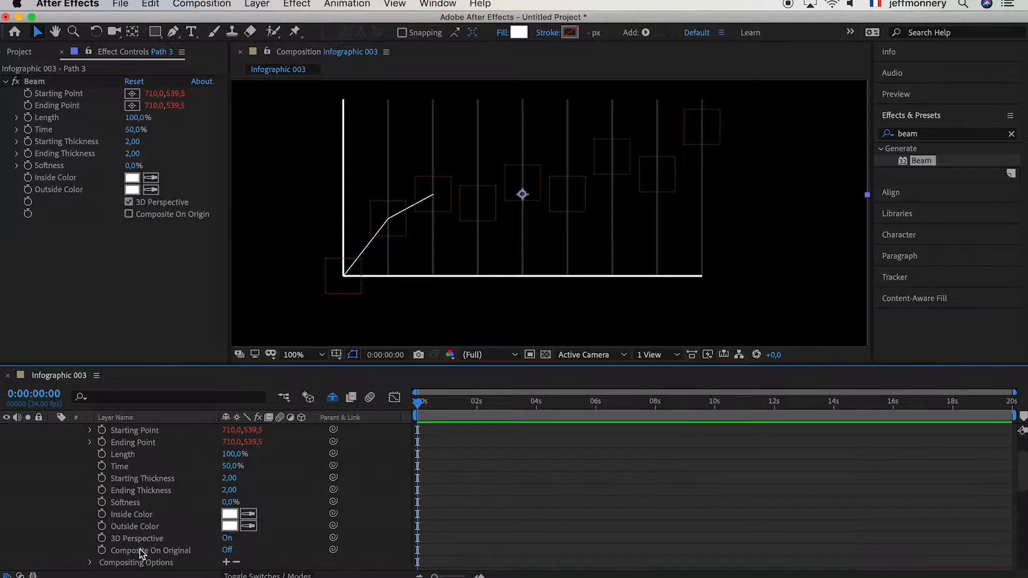
scroll(179, 496, up, 2)
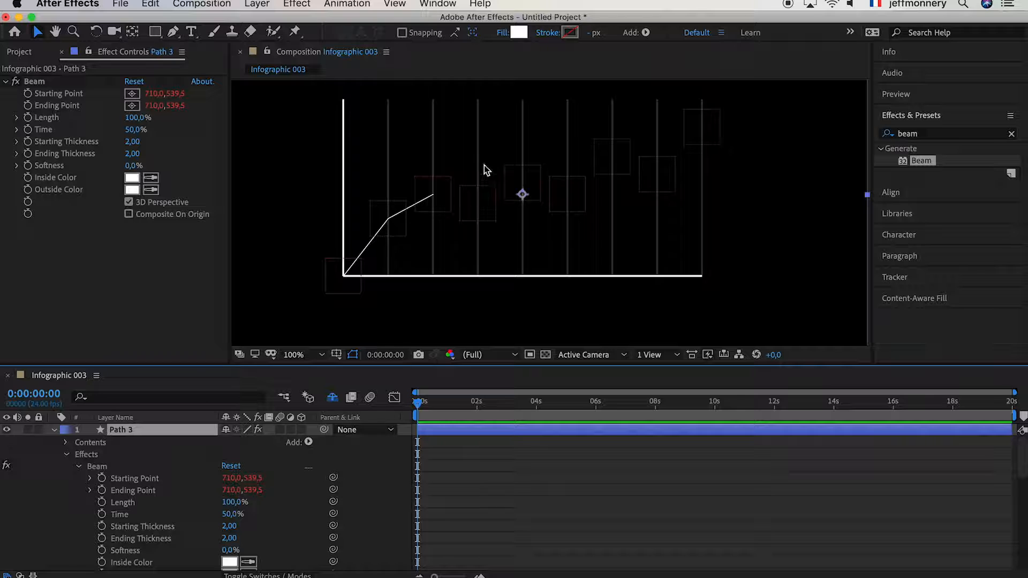
drag(333, 490, 144, 546)
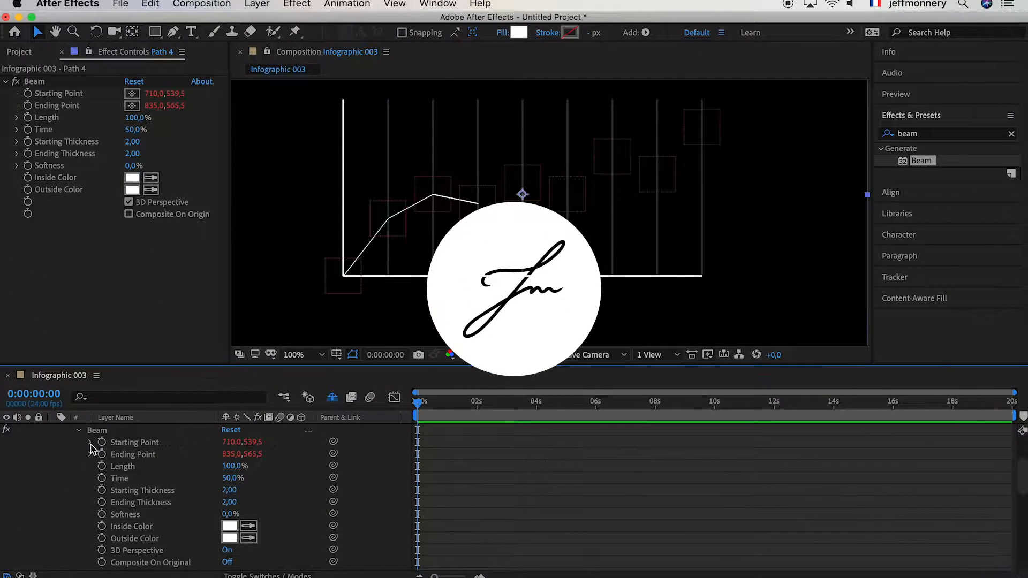
- Edit the expression of Path 4's Beam Starting Point so that it refers to layer "Point 3"
click(123, 444)
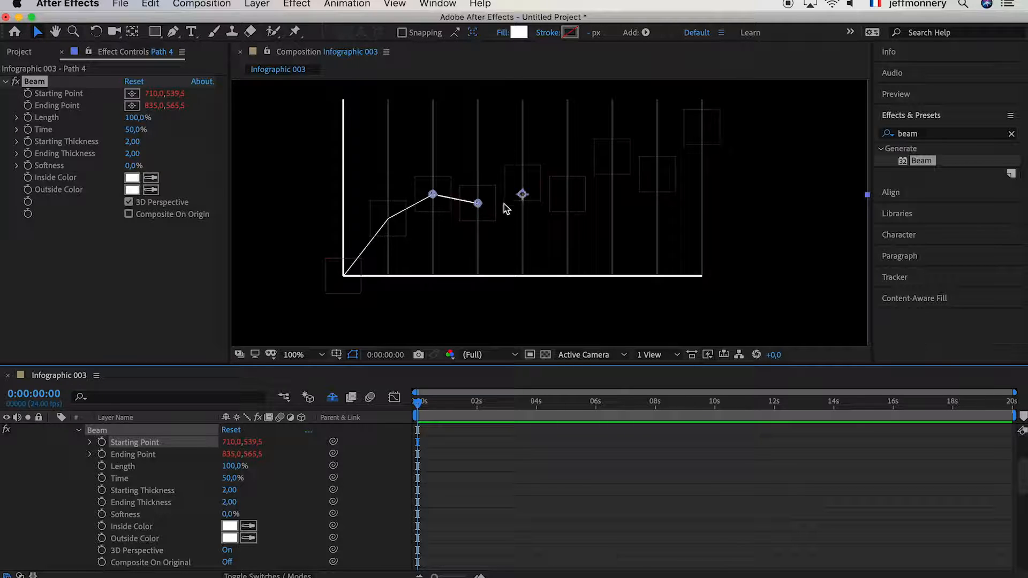
click(90, 442)
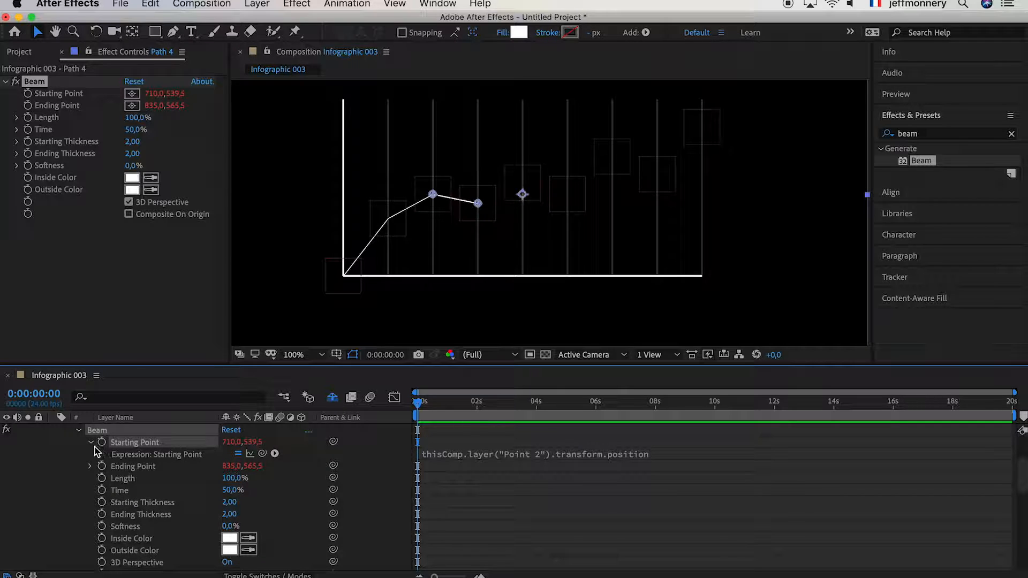
click(508, 456)
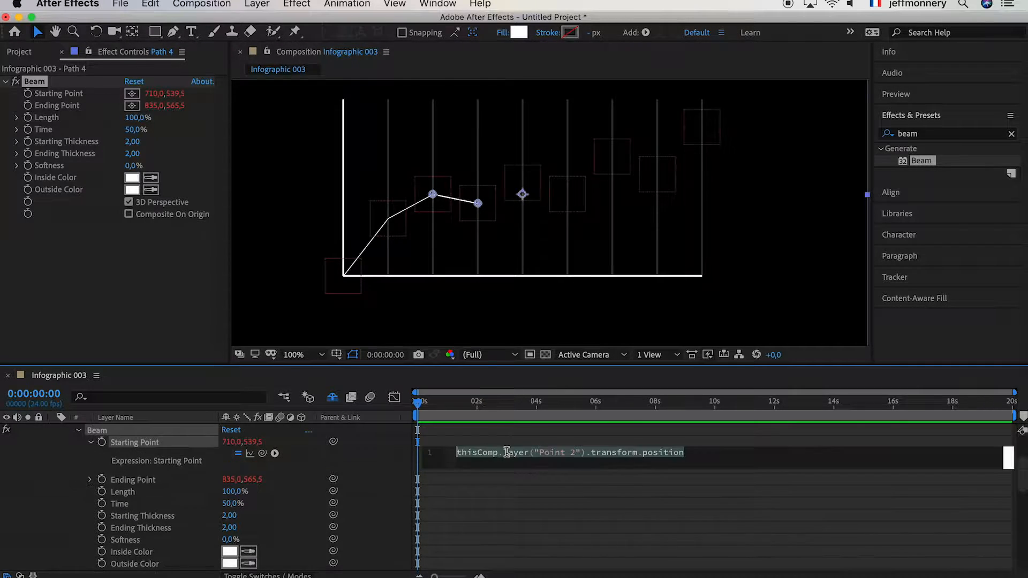
click(554, 452)
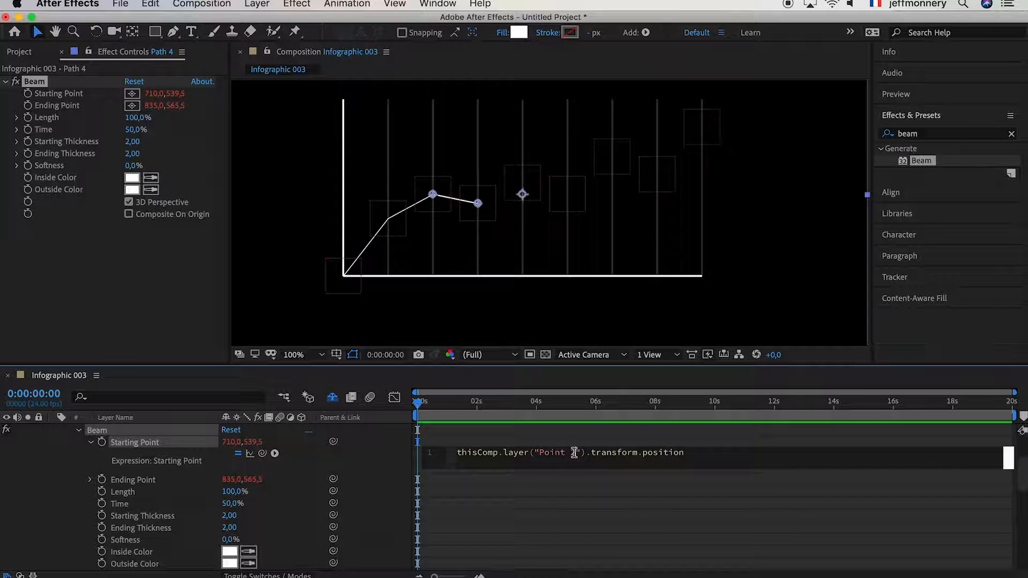
click(566, 443)
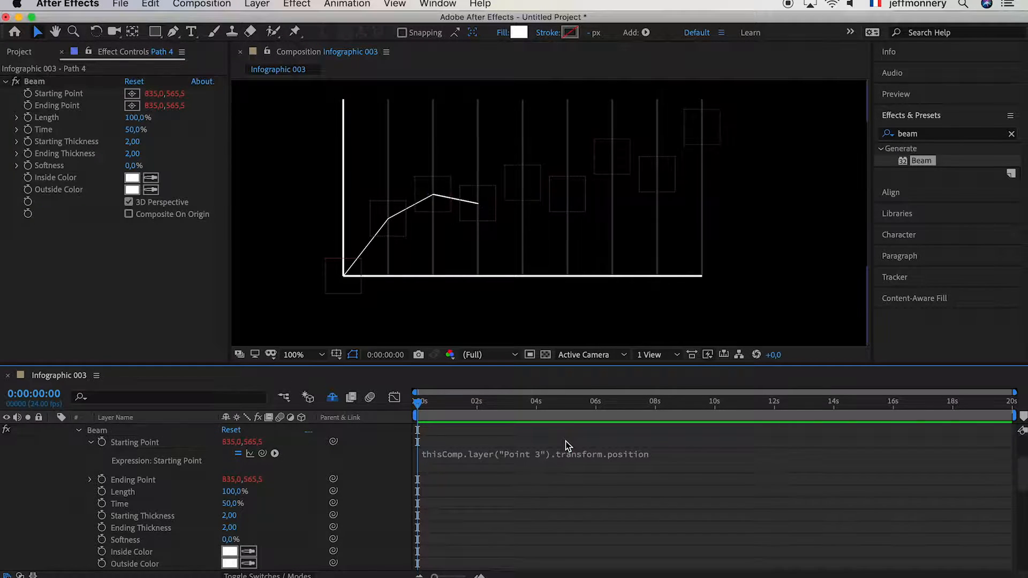
- Edit the expression of Path 4's Beam Ending Point to refer to layer "Point 4", and collapse the Starting Point expression
click(89, 480)
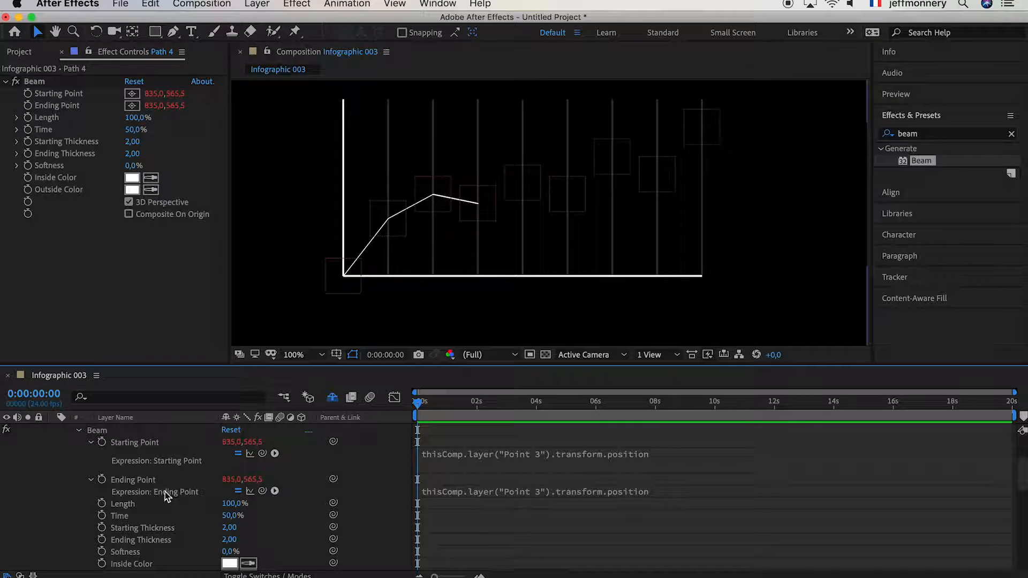
click(534, 497)
click(574, 491)
key(BackSpace)
text(4)
key(KP_Enter)
click(585, 447)
scroll(137, 470, up, 3)
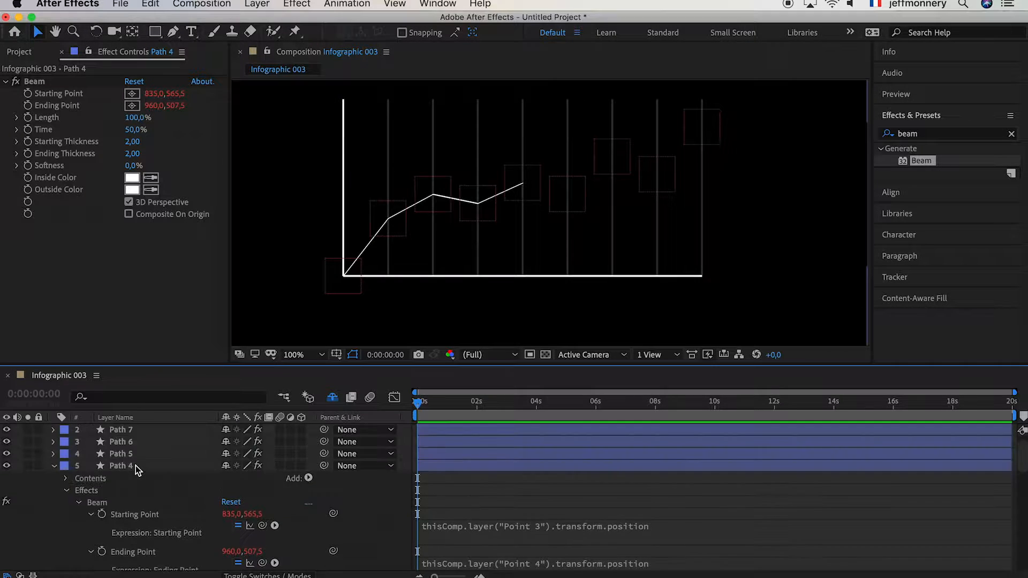
scroll(137, 463, down, 3)
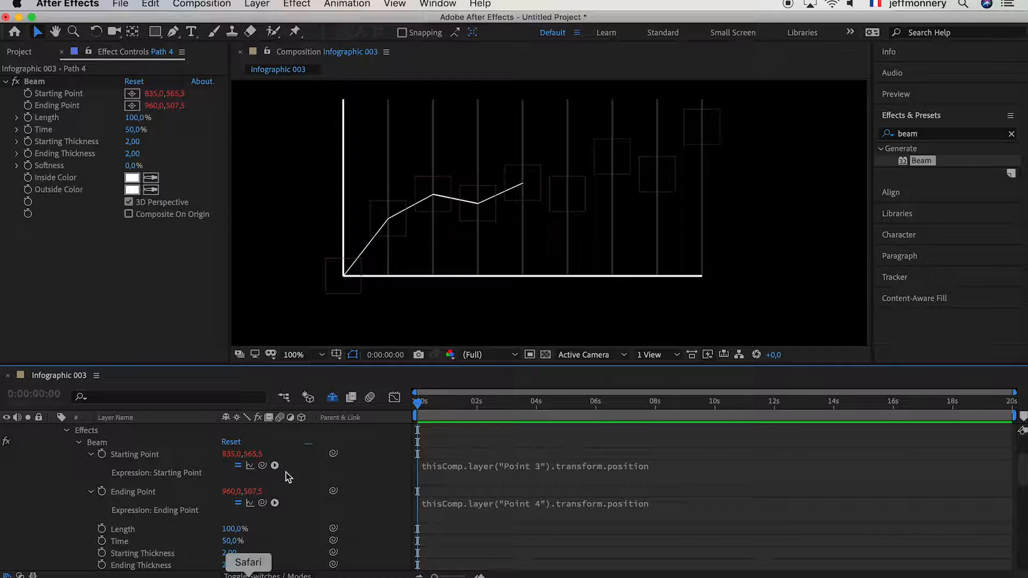
click(90, 454)
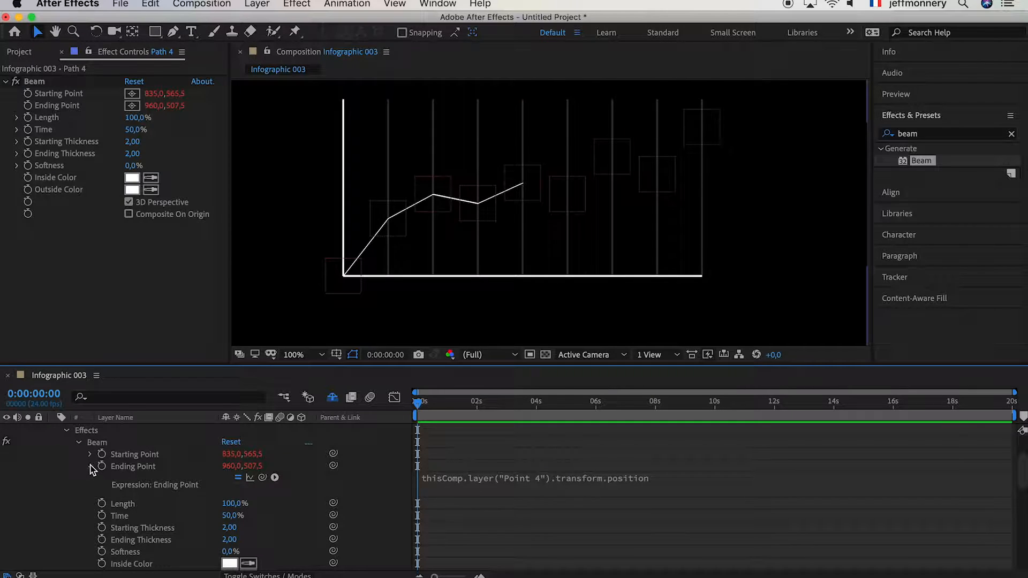
- Collapse Path 4's Ending Point expression and its layer properties
click(90, 466)
scroll(79, 448, up, 3)
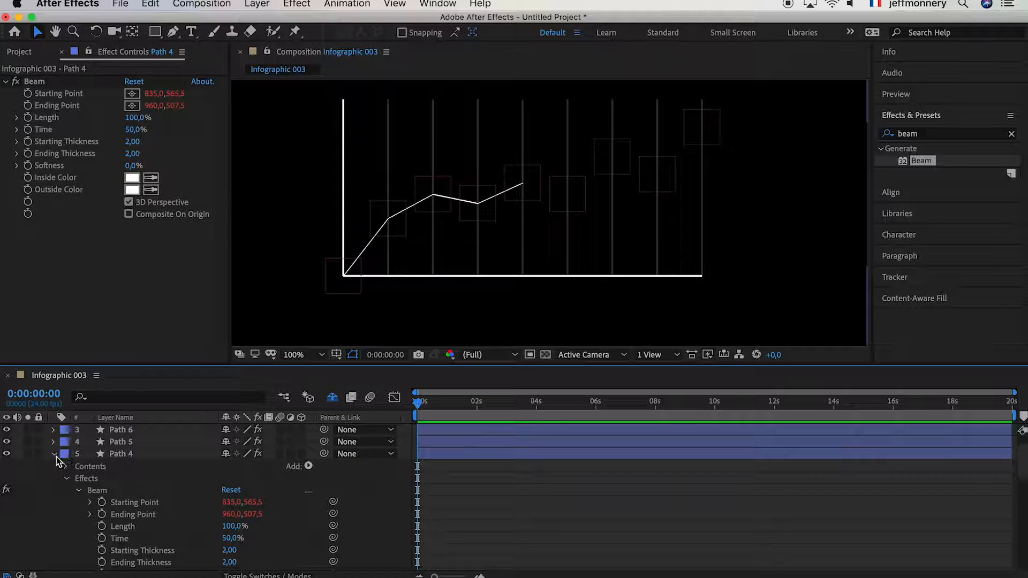
click(55, 461)
scroll(55, 448, up, 3)
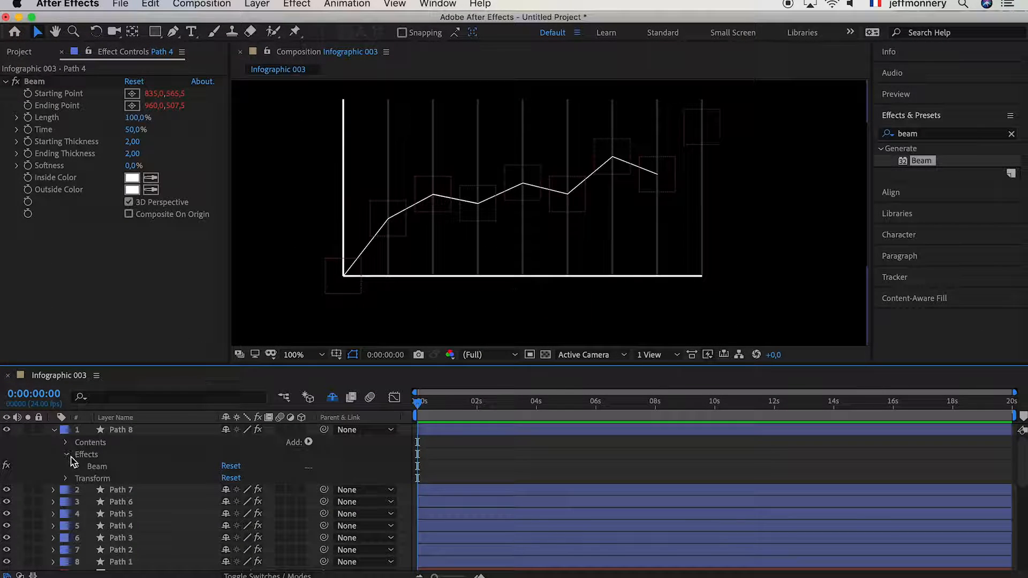
- Edit the expression of Path 8's Beam Starting Point so that it refers to layer "Point 7"
click(65, 454)
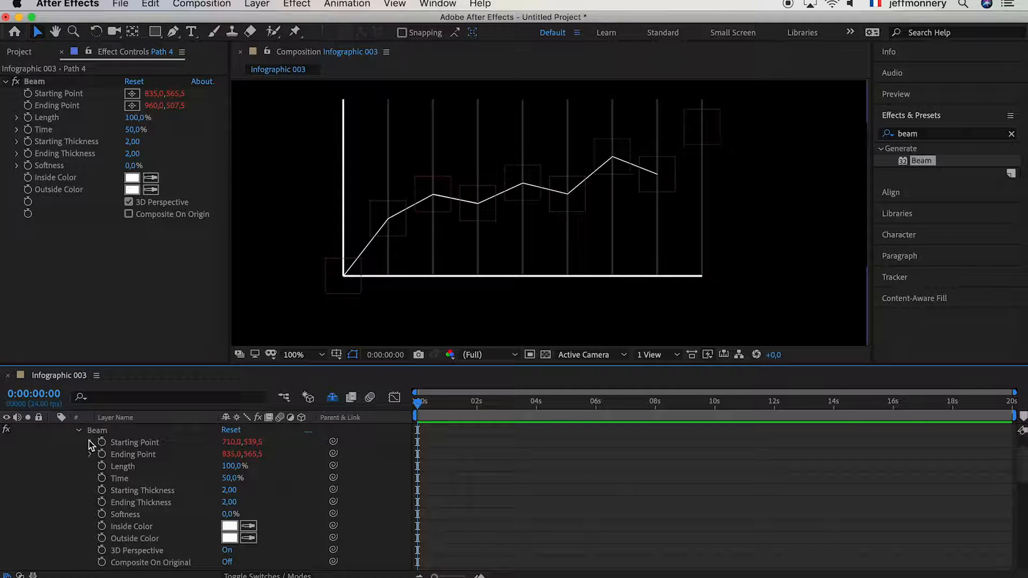
click(89, 442)
click(537, 457)
double_click(573, 452)
text(7)
click(594, 442)
- Edit the expression of Path 8's Beam Ending Point to refer to layer "Point 8", and collapse the layer
click(90, 479)
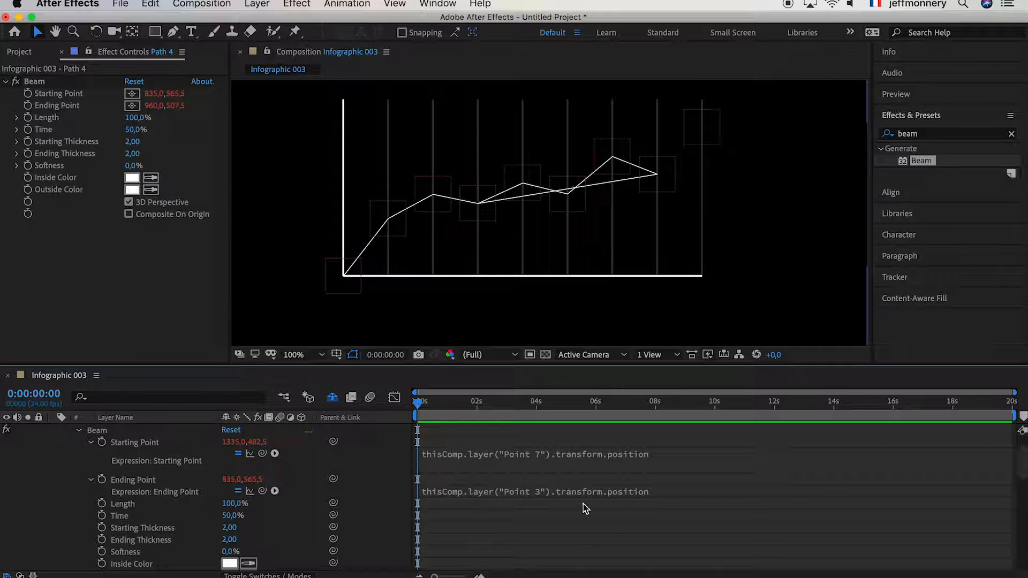
click(554, 495)
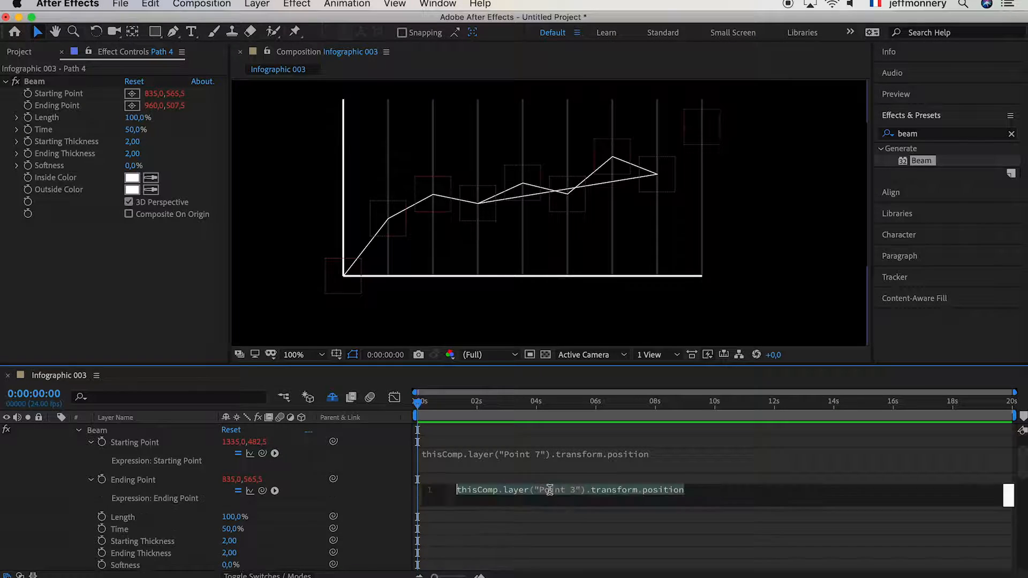
double_click(577, 491)
text(8)
click(637, 479)
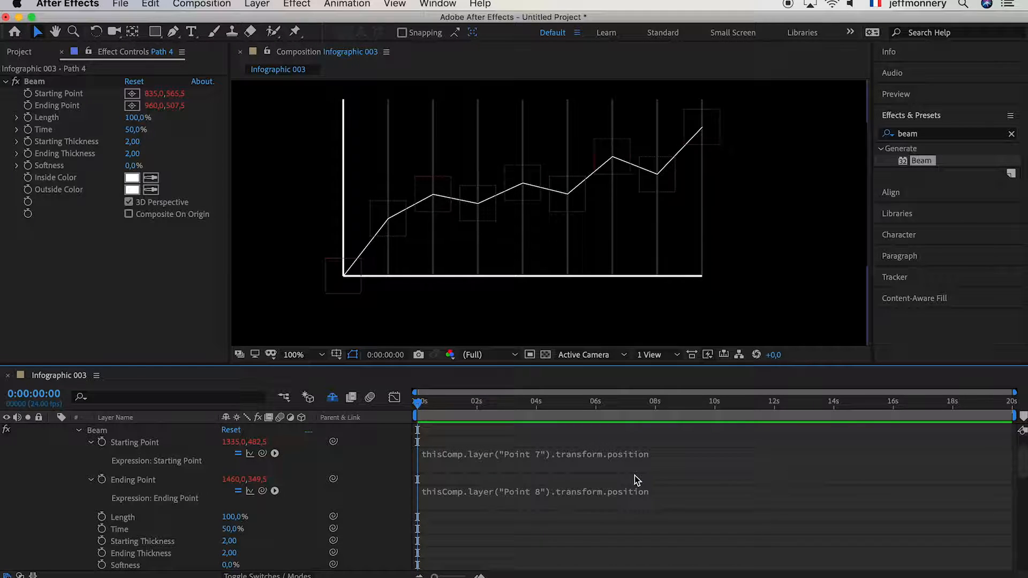
scroll(75, 472, up, 2)
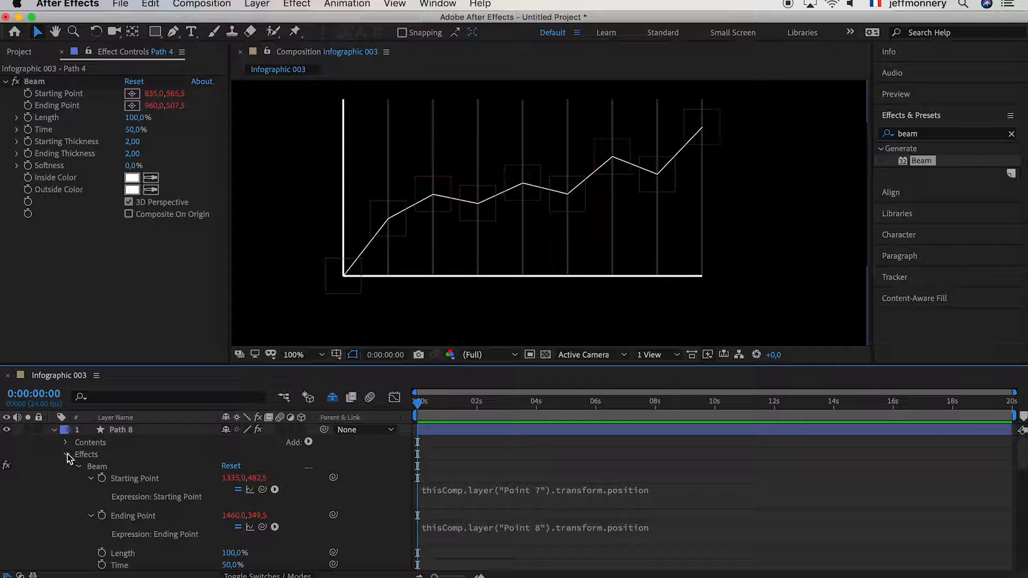
click(68, 456)
click(53, 429)
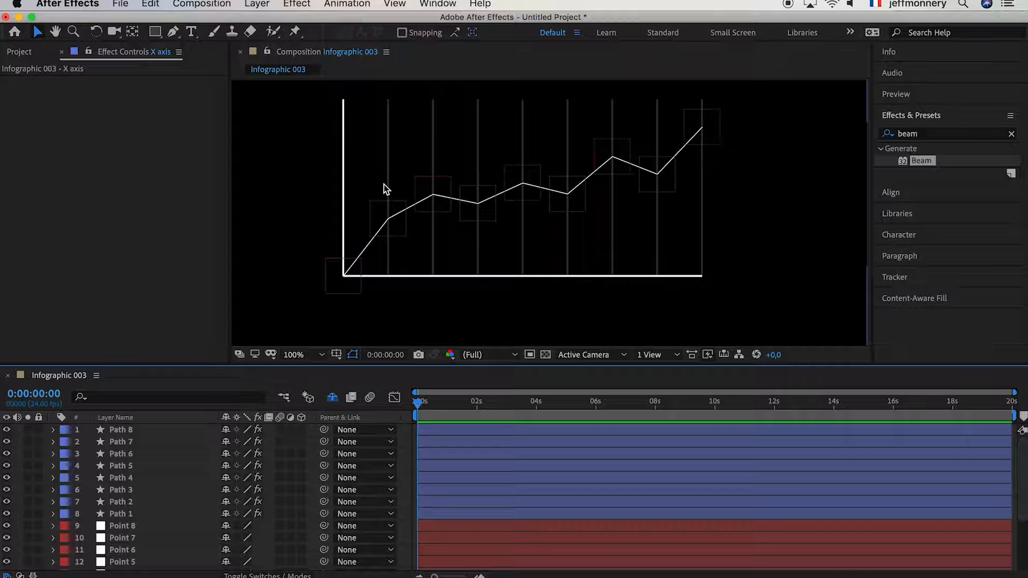
- Select the null layers Point 1 to Point 8 and reveal their Position properties
click(390, 220)
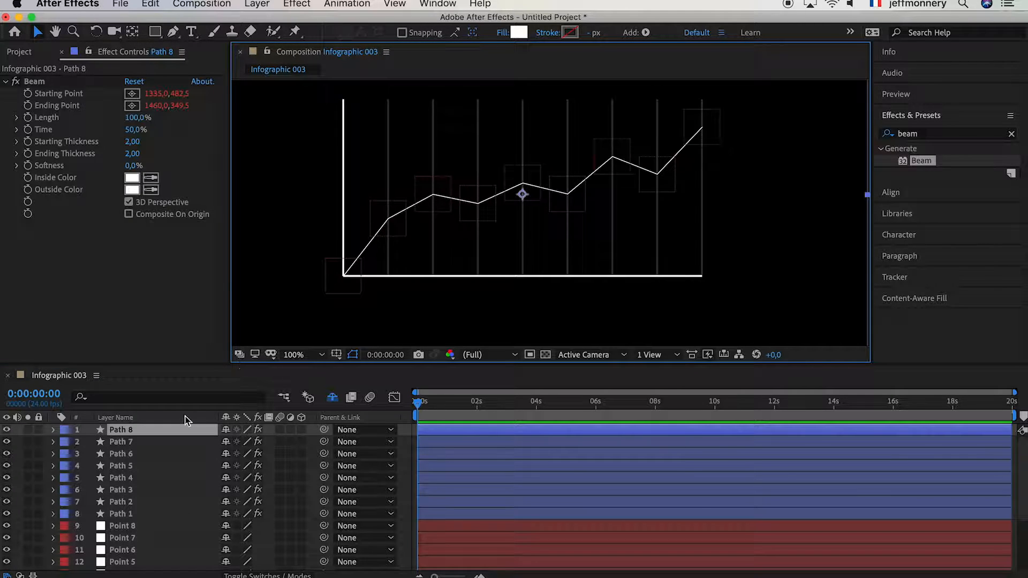
scroll(53, 455, down, 4)
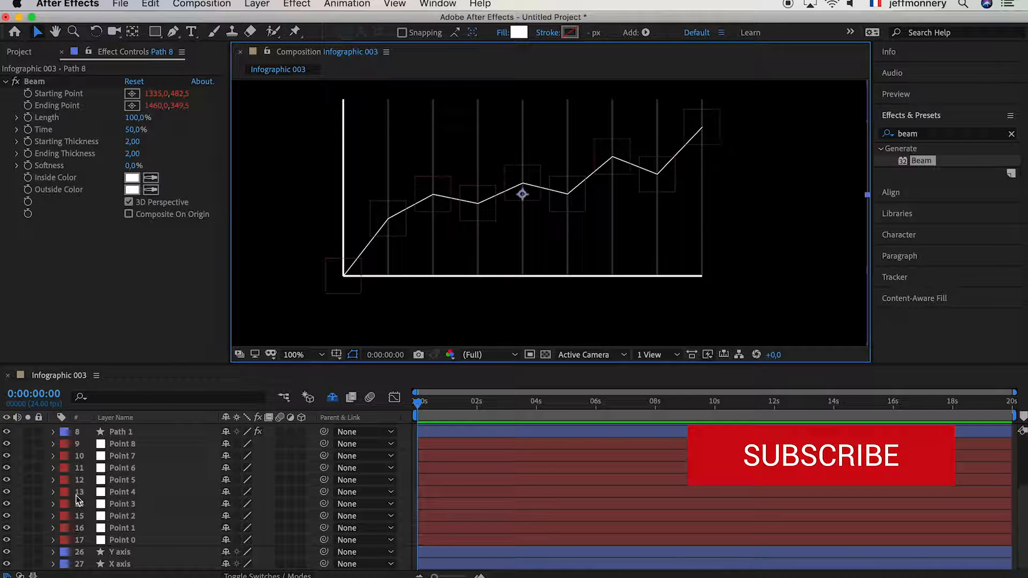
click(127, 528)
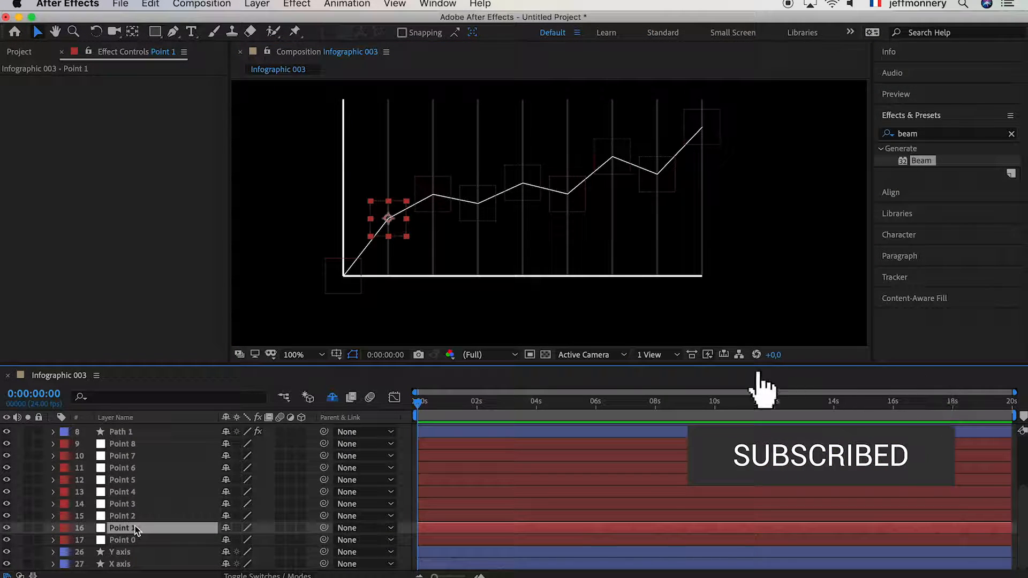
click(133, 538)
click(134, 528)
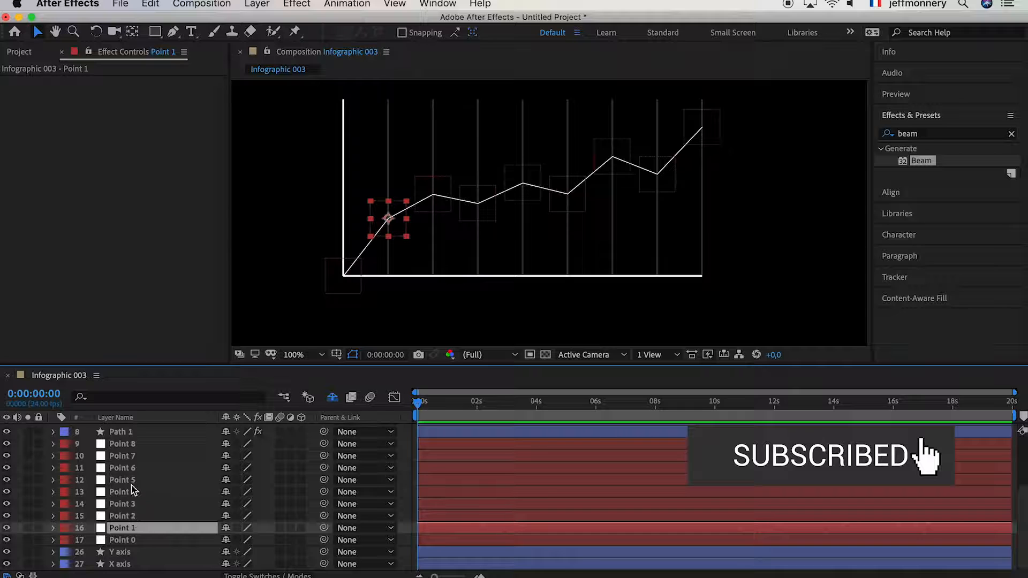
shift+click(138, 449)
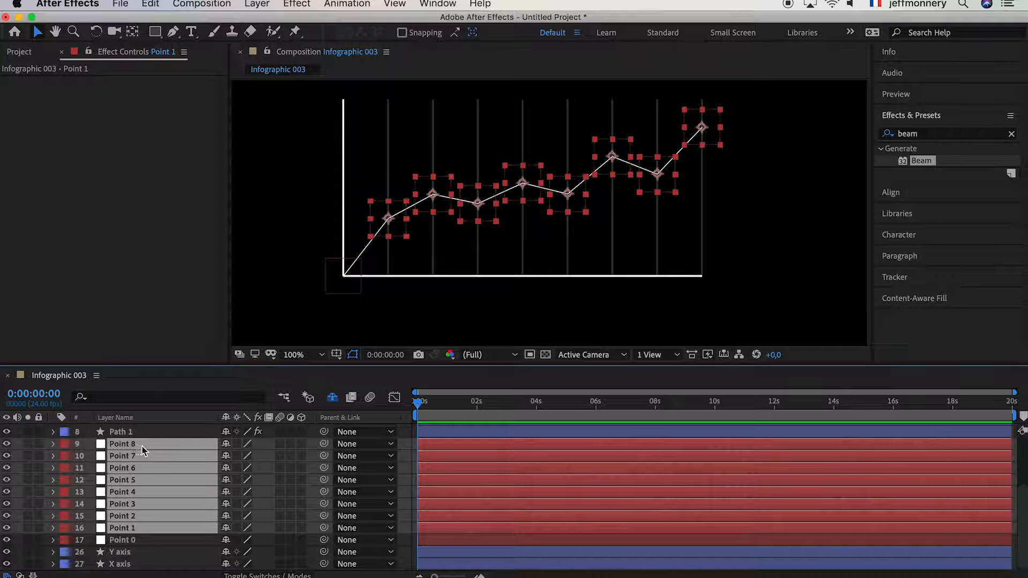
key(p)
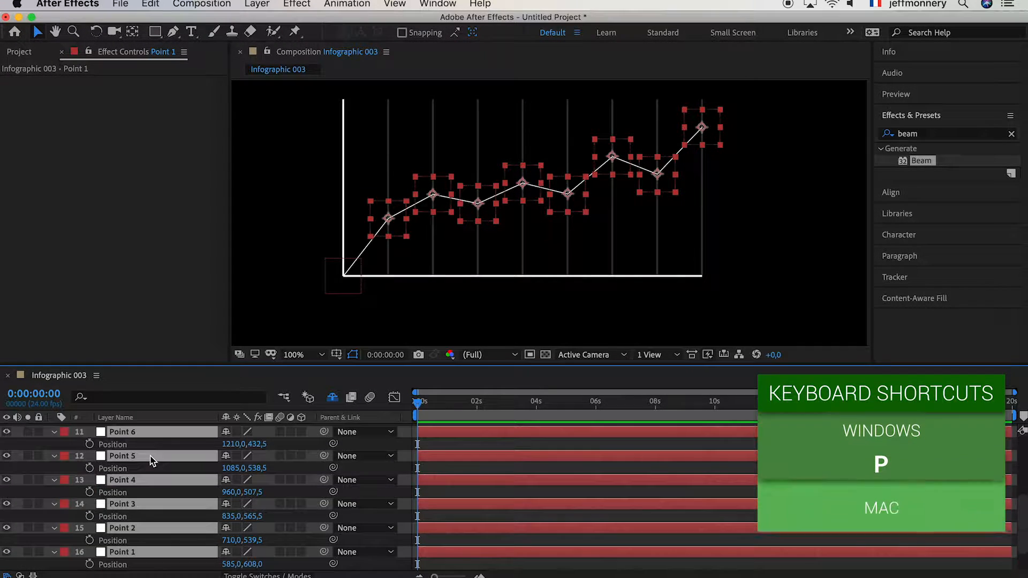
- Lower Point 1 along its grid bar by setting its Y position to 616
scroll(152, 472, down, 2)
click(163, 507)
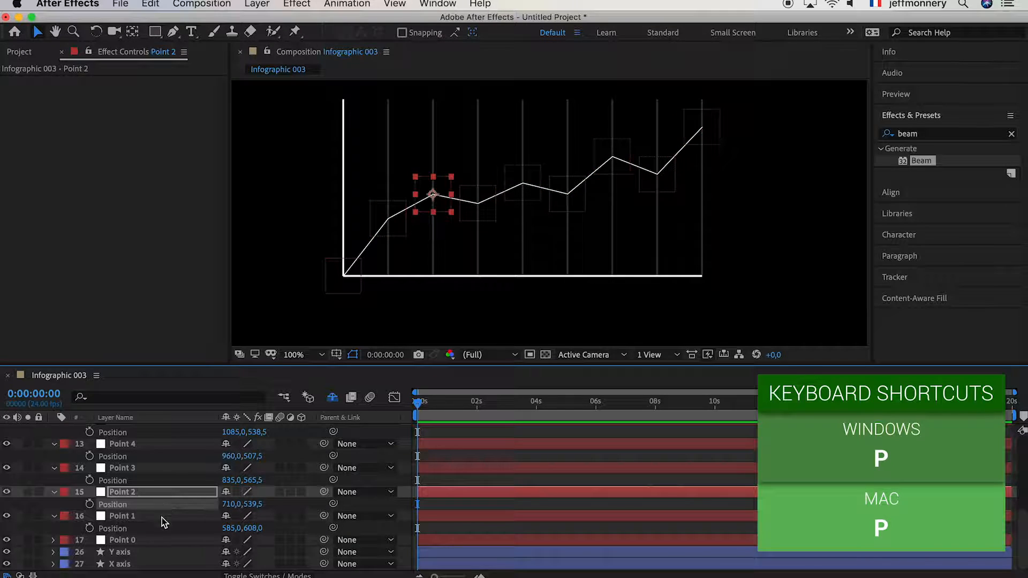
click(167, 529)
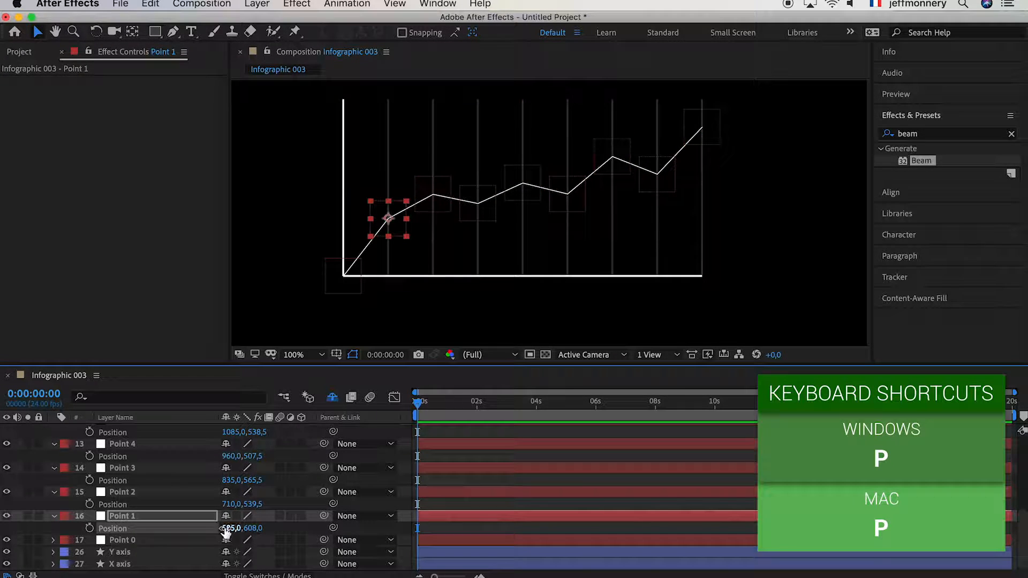
mouse_move(253, 527)
mouse_down()
mouse_move(328, 519)
mouse_move(143, 506)
mouse_move(324, 518)
mouse_move(131, 523)
mouse_move(356, 523)
mouse_move(241, 514)
mouse_move(267, 520)
mouse_up()
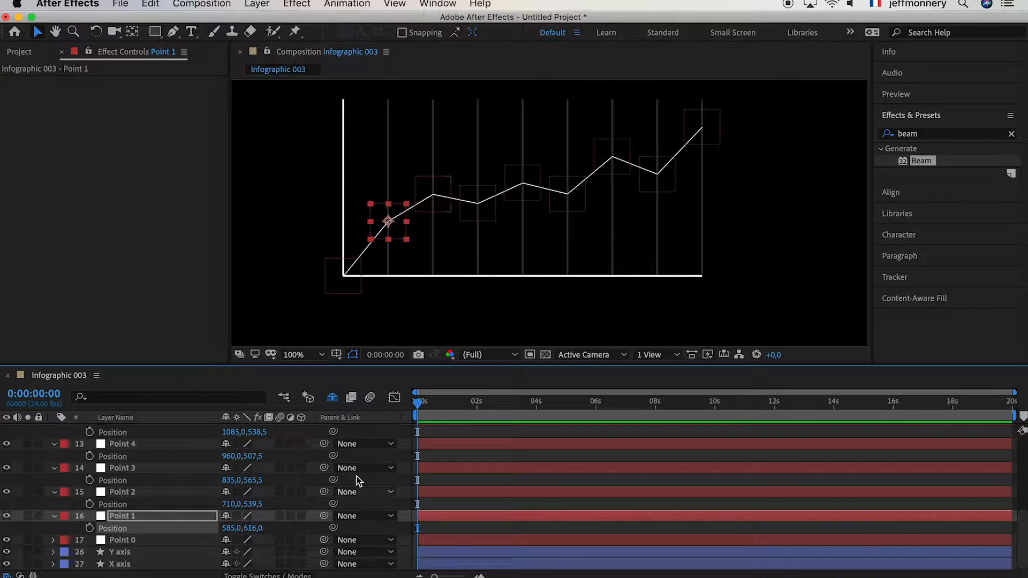
- Add Position keyframes at 0:00:02:01 to all null layers from Point 1 to Point 8
drag(443, 404, 479, 407)
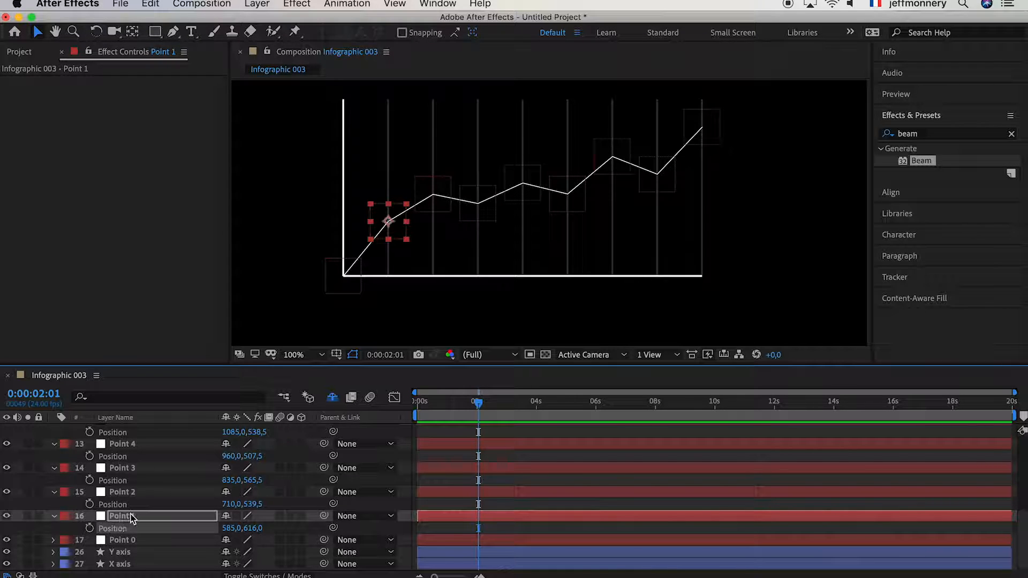
scroll(132, 516, up, 5)
shift+click(131, 456)
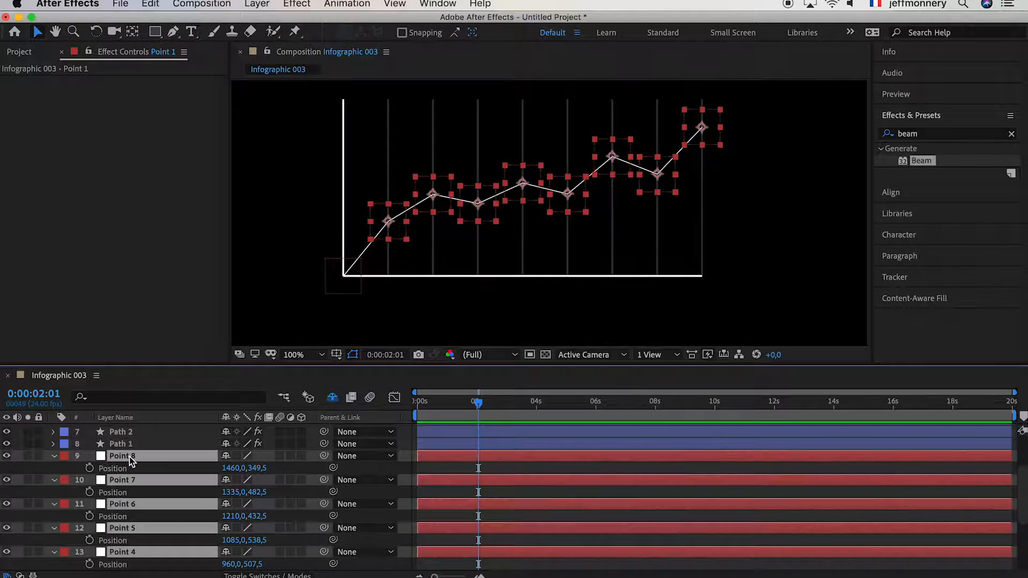
scroll(131, 462, down, 4)
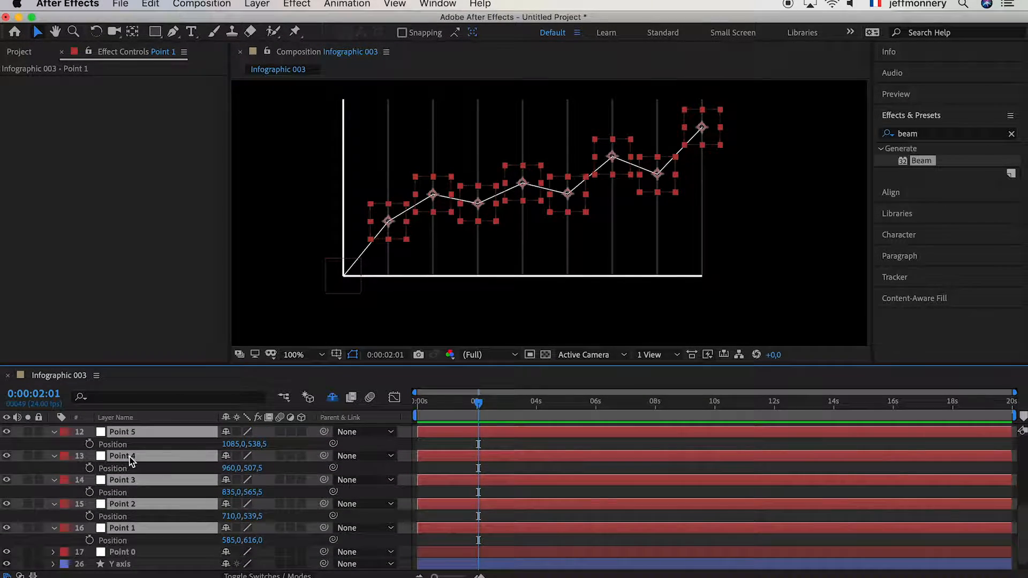
click(89, 540)
- Return to 0:00:00:00 and copy the Y value of Point 0's Position
drag(435, 401, 413, 401)
click(430, 515)
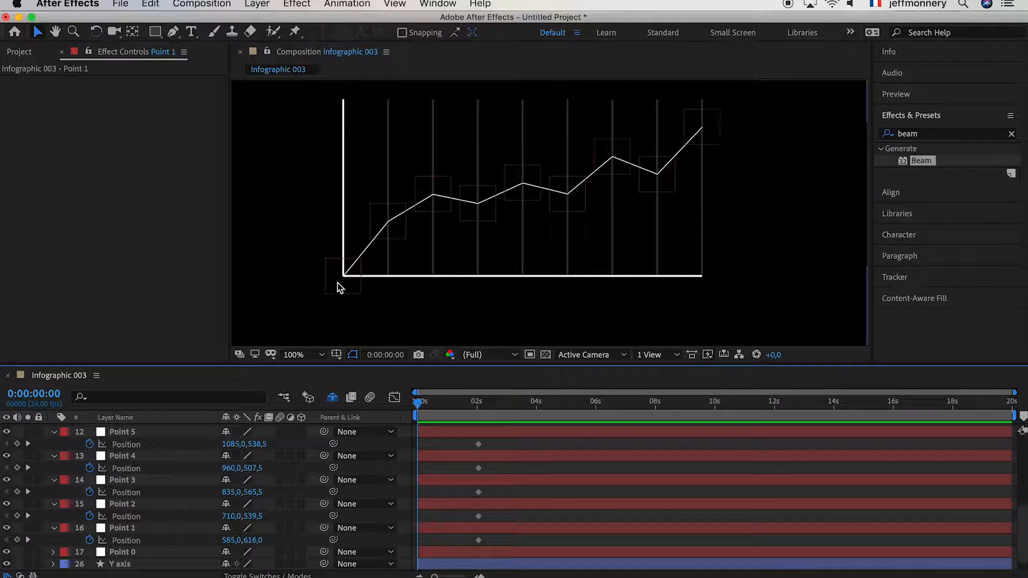
click(156, 552)
key(p)
scroll(153, 557, down, 1)
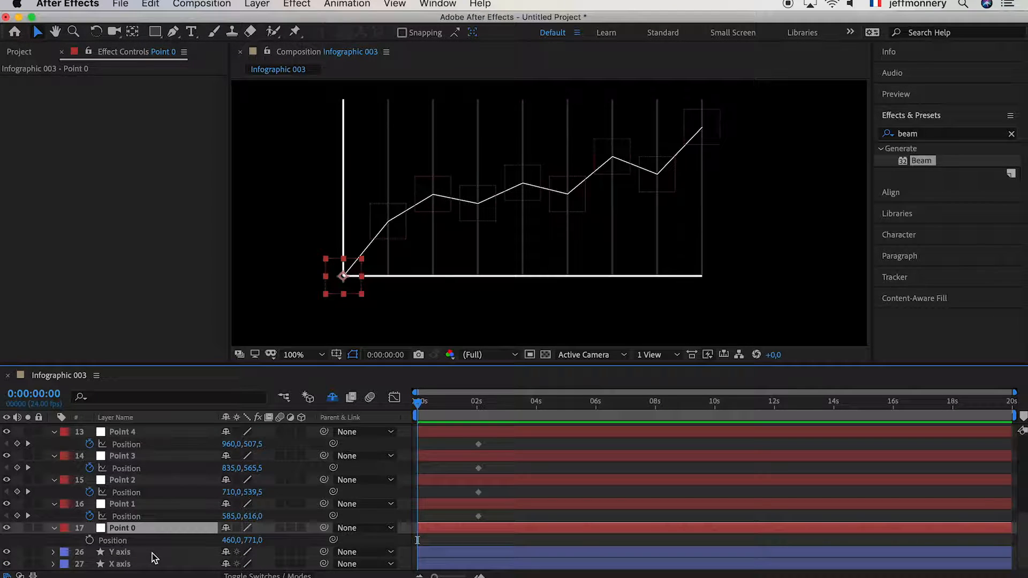
click(259, 542)
key(super+c)
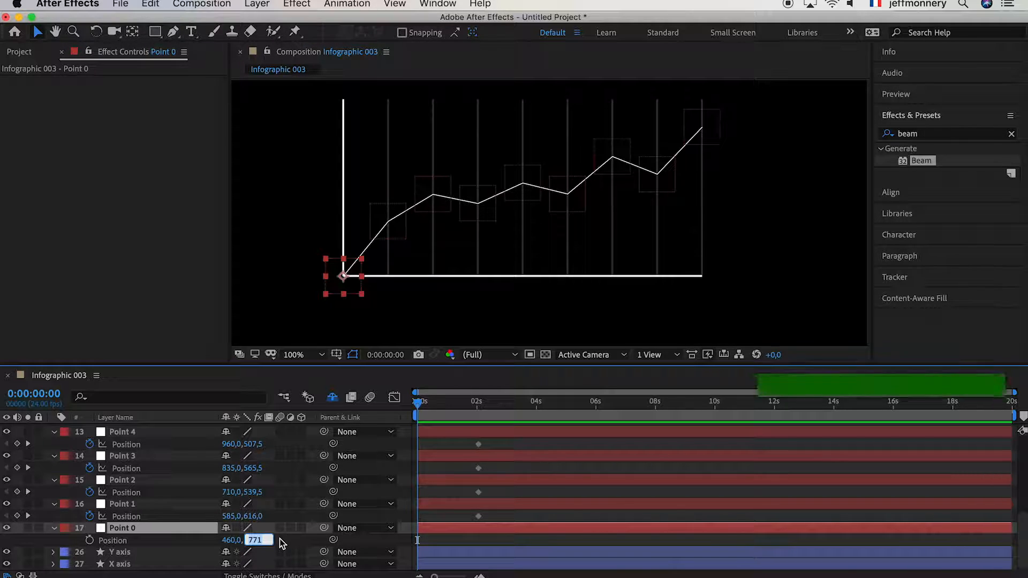
- Paste 771 as the Y position of Point 1, Point 2 and Point 3 at 0:00:00:00
click(255, 516)
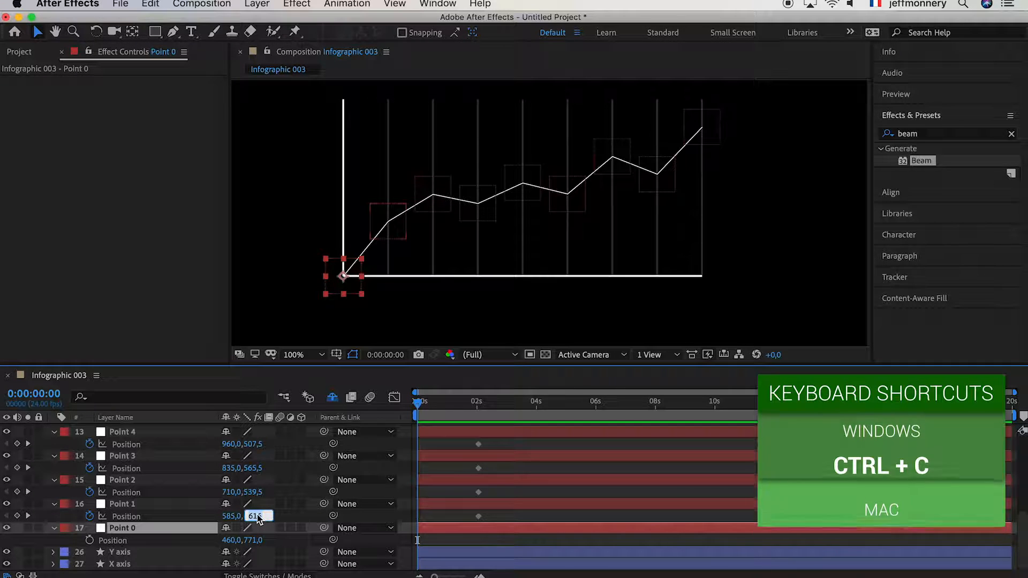
key(super+v)
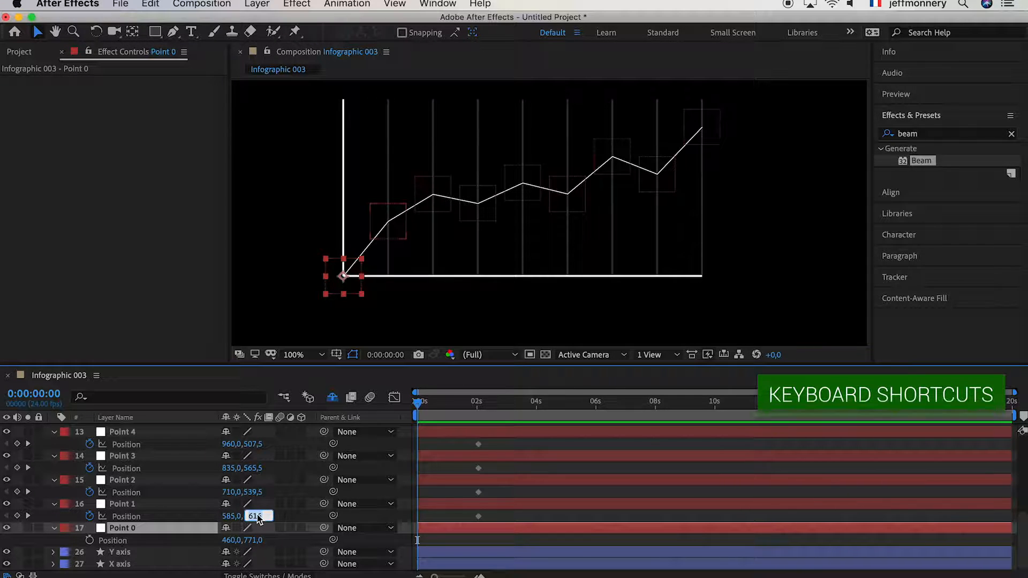
key(Return)
click(252, 492)
key(super+v)
key(Return)
click(253, 468)
key(super+v)
key(Return)
- Paste 771 as the Y position of Point 4 and Point 5 at 0:00:00:00
scroll(255, 470, up, 1)
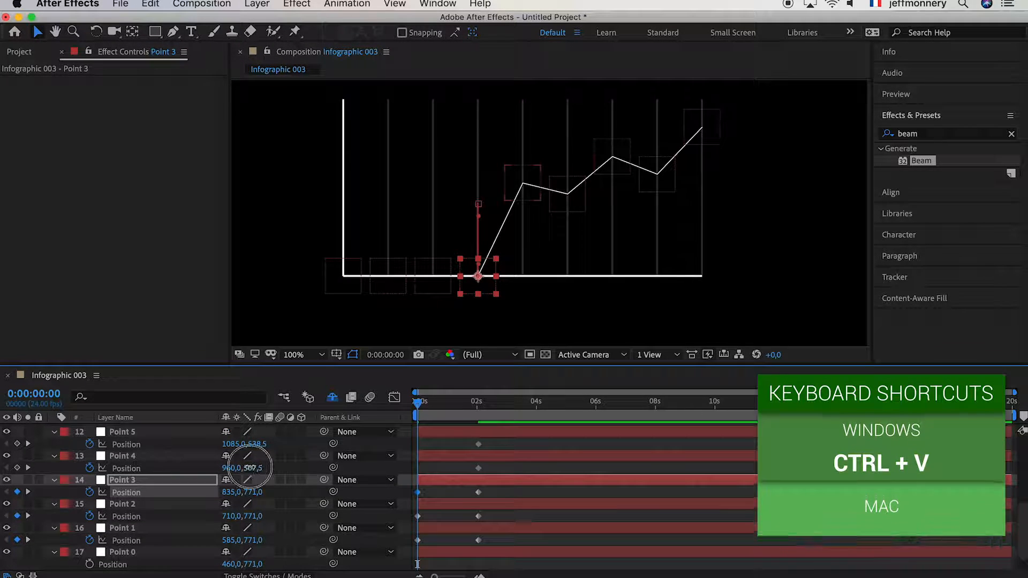
click(253, 468)
key(super+v)
key(Return)
click(252, 444)
key(super+v)
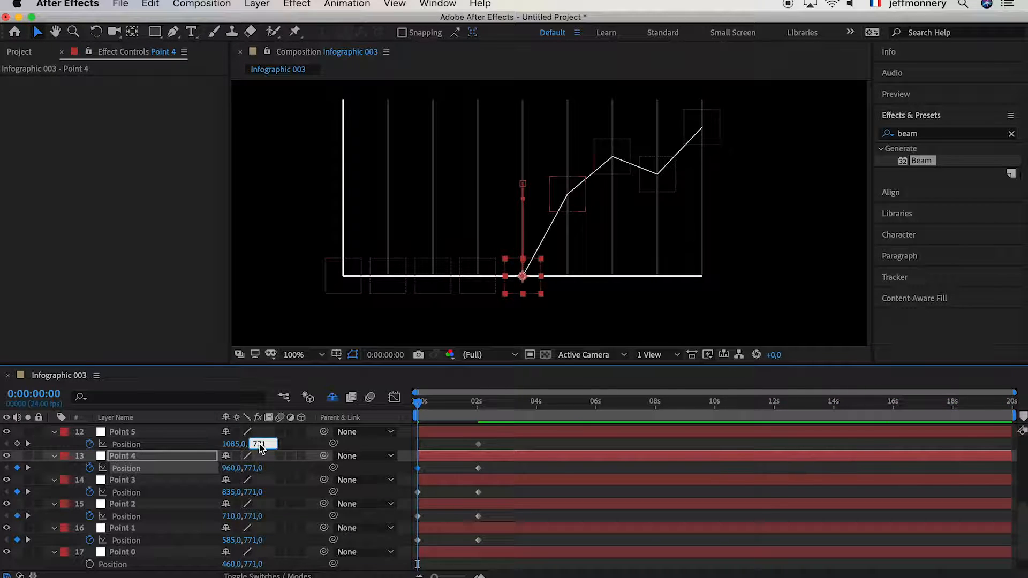
key(Return)
- Paste 771 as the Y position of Point 6, Point 7 and Point 8 at 0:00:00:00
scroll(259, 444, up, 2)
click(254, 468)
key(super+v)
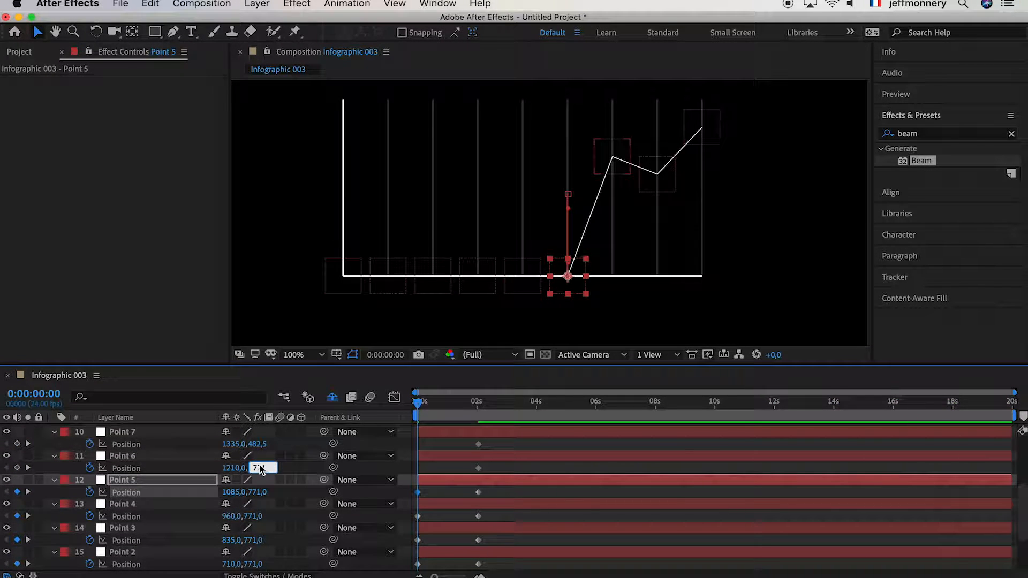
key(Return)
click(258, 444)
key(super+v)
key(Return)
scroll(262, 445, up, 1)
click(256, 444)
key(super+v)
key(Return)
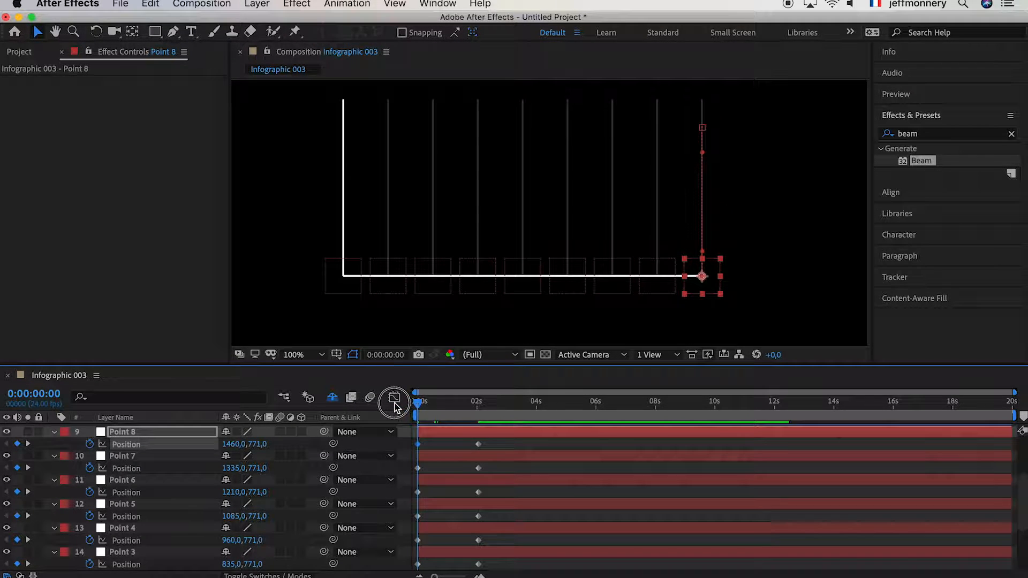
- Select all Position keyframes of Point 1 to Point 8 and apply Easy Ease to them
click(502, 444)
drag(501, 444, 417, 519)
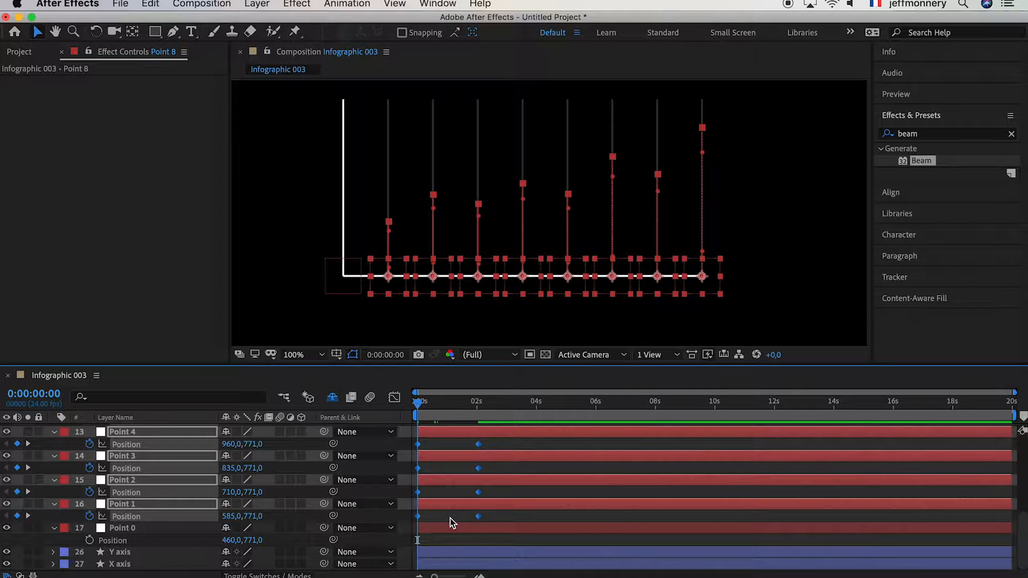
right_click(420, 518)
mouse_move(532, 571)
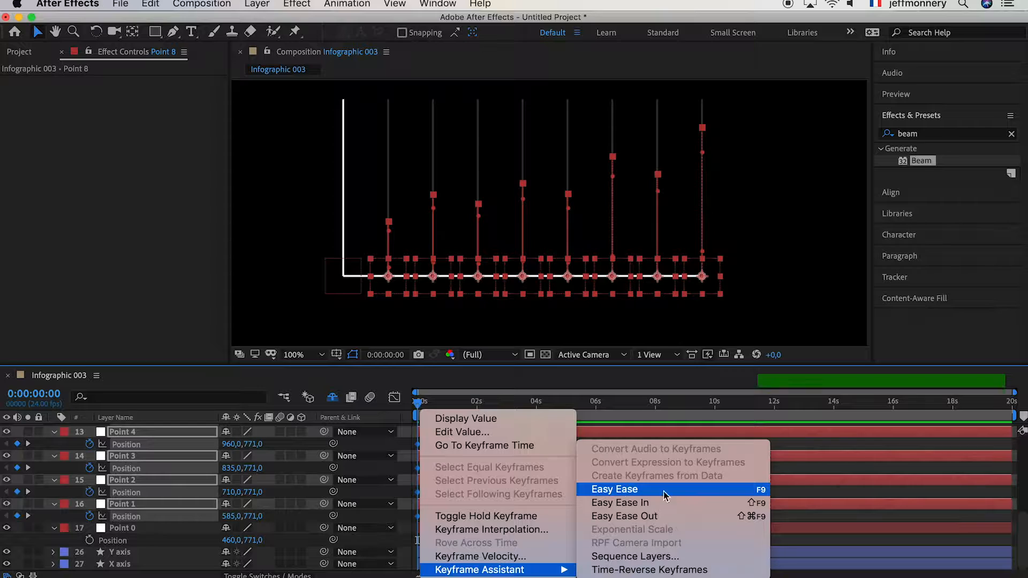
click(690, 488)
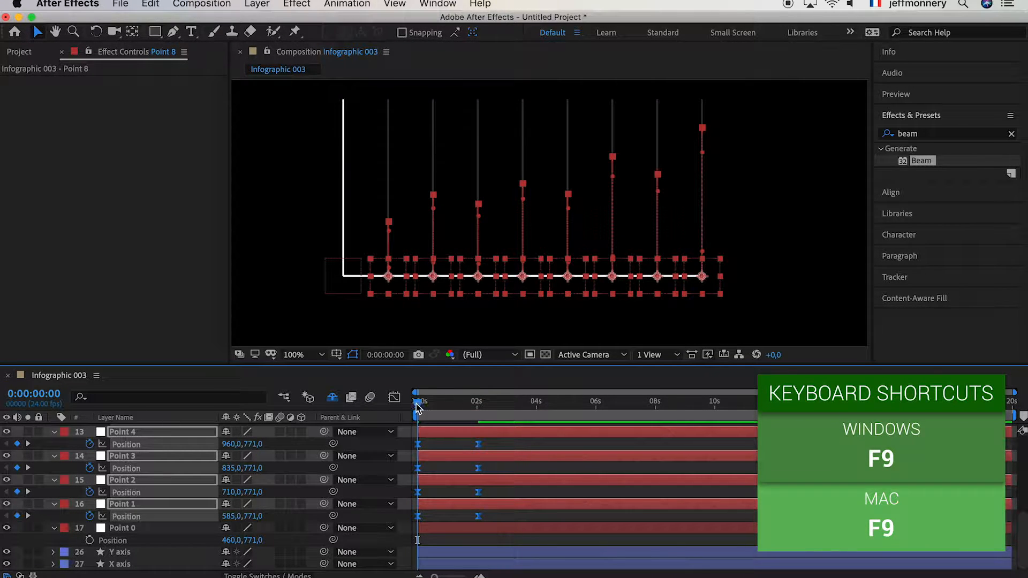
- In the Graph Editor, extend the incoming handles of the 2-second keyframes toward the start so the speed curves peak early
click(394, 398)
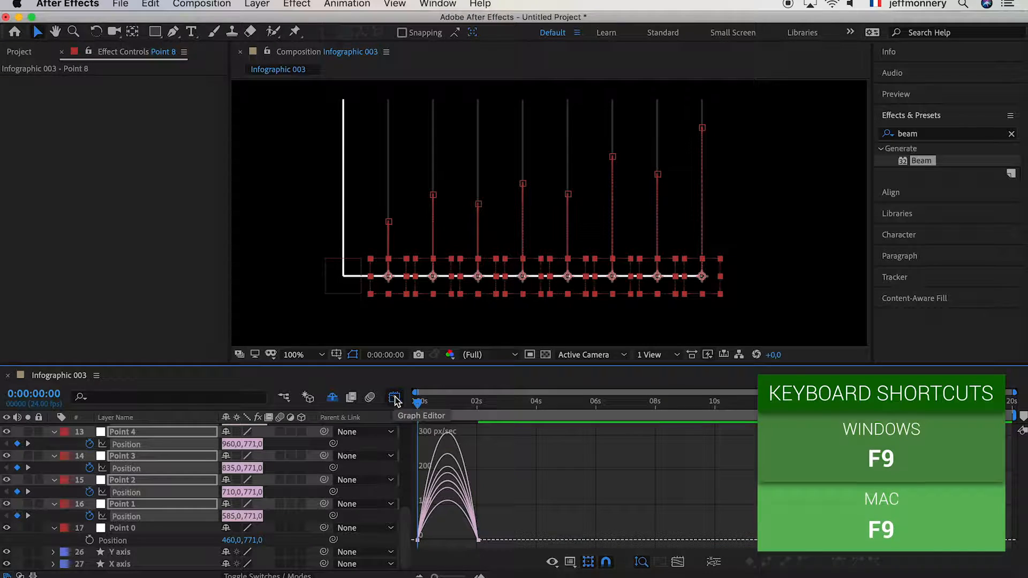
drag(497, 531, 463, 554)
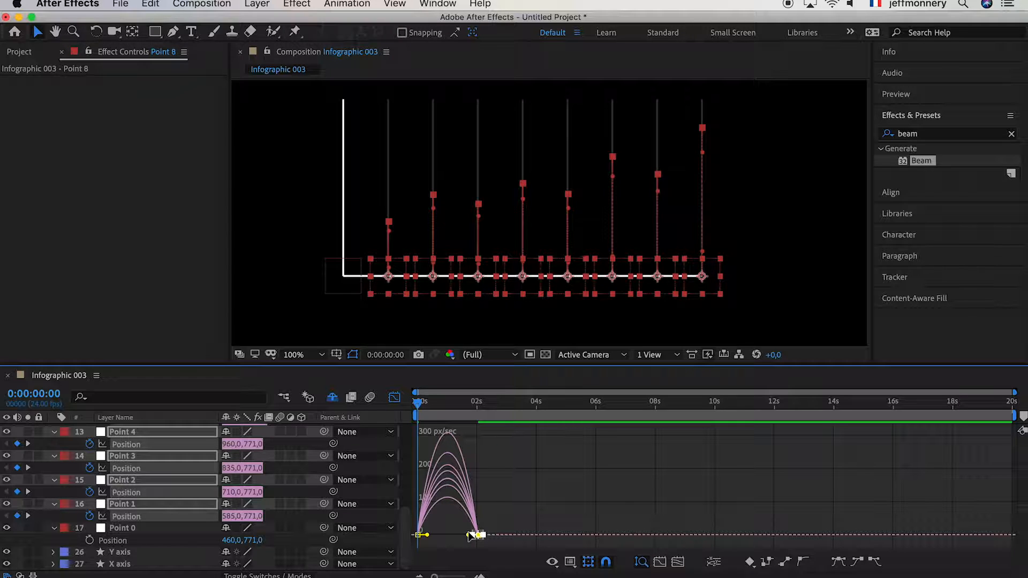
drag(469, 535, 436, 538)
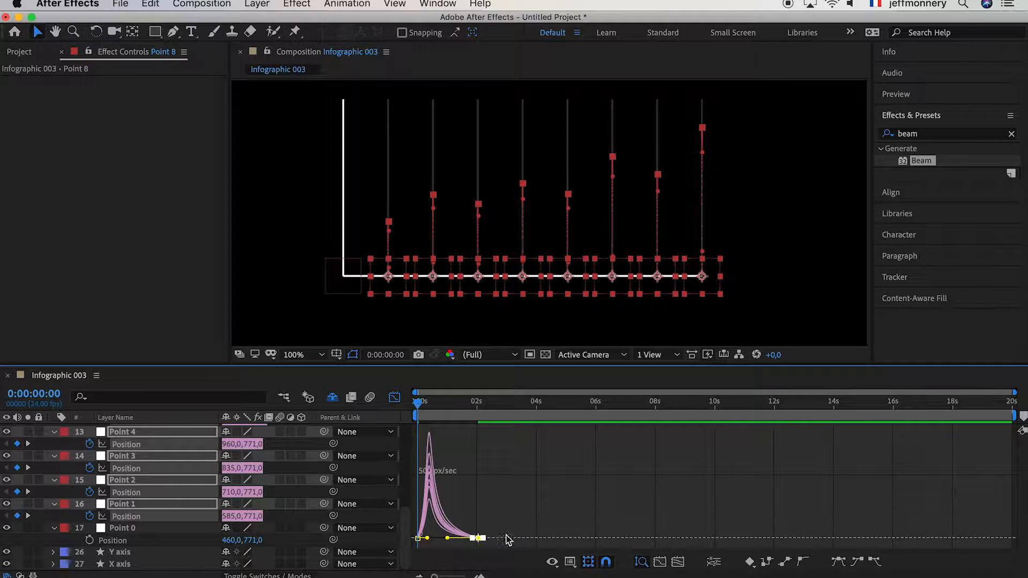
- Confirm the speed graph is the displayed type, close the Graph Editor and preview the line animation from the start
click(558, 564)
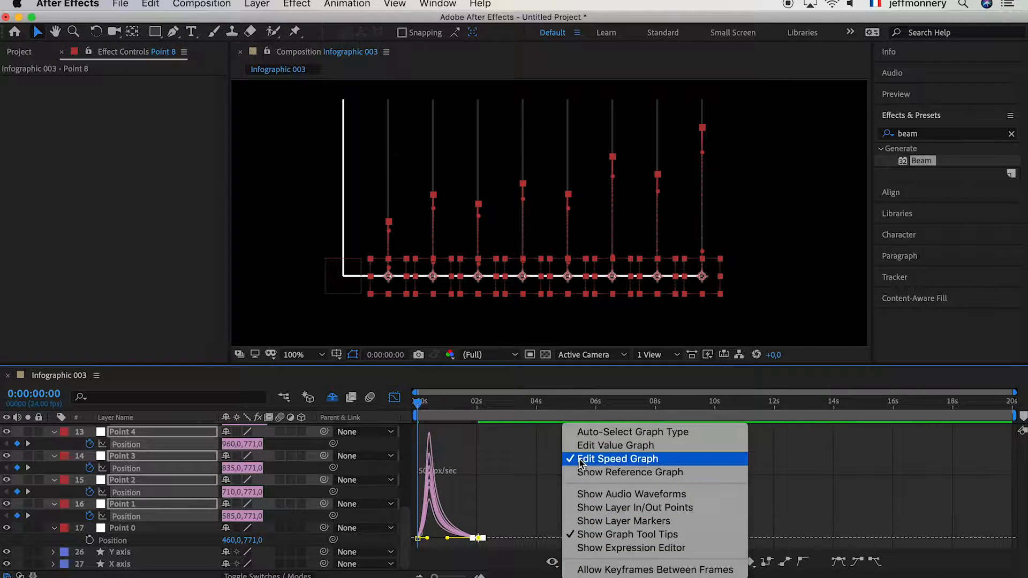
click(396, 402)
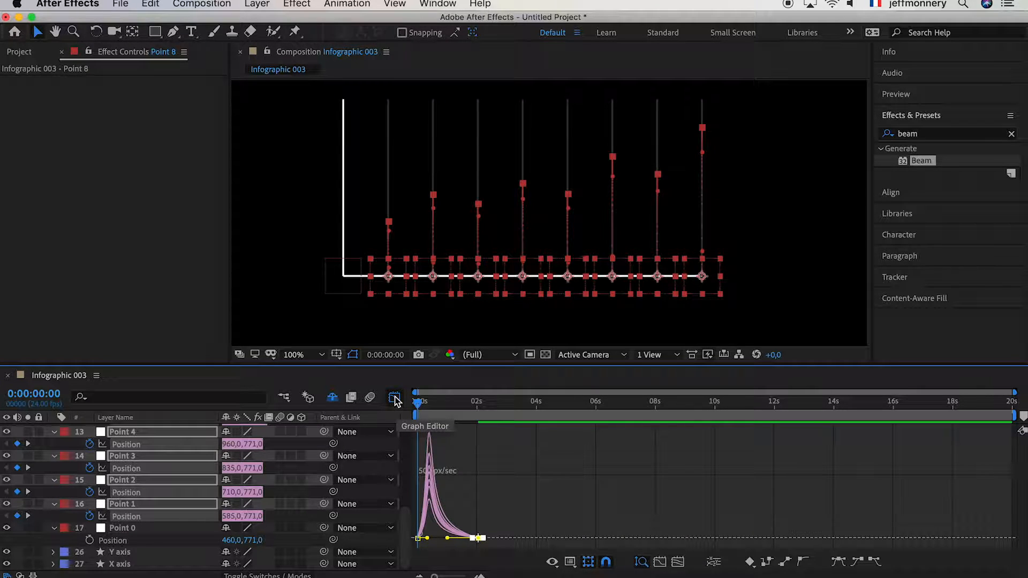
click(394, 399)
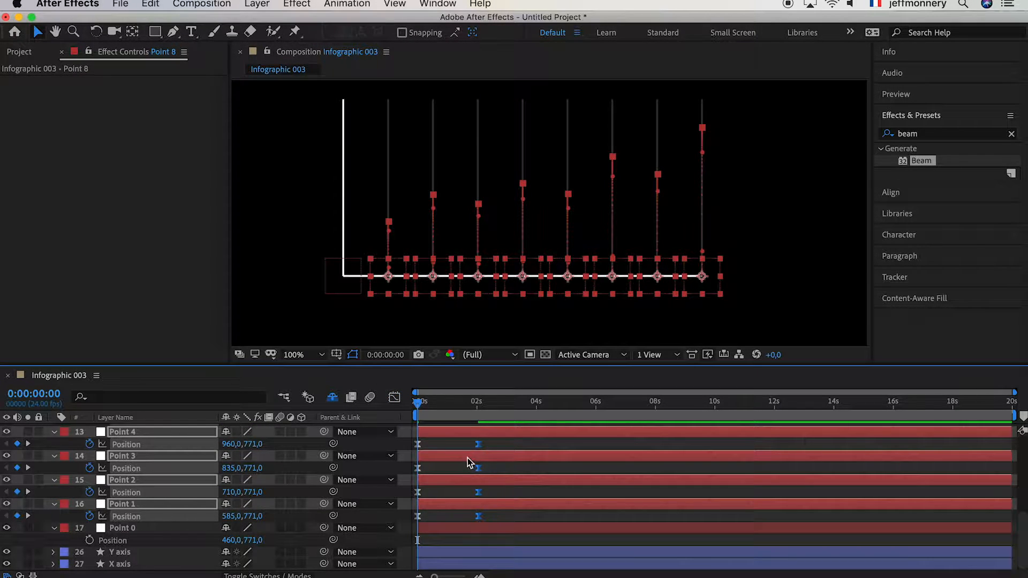
drag(435, 415, 402, 404)
key(space)
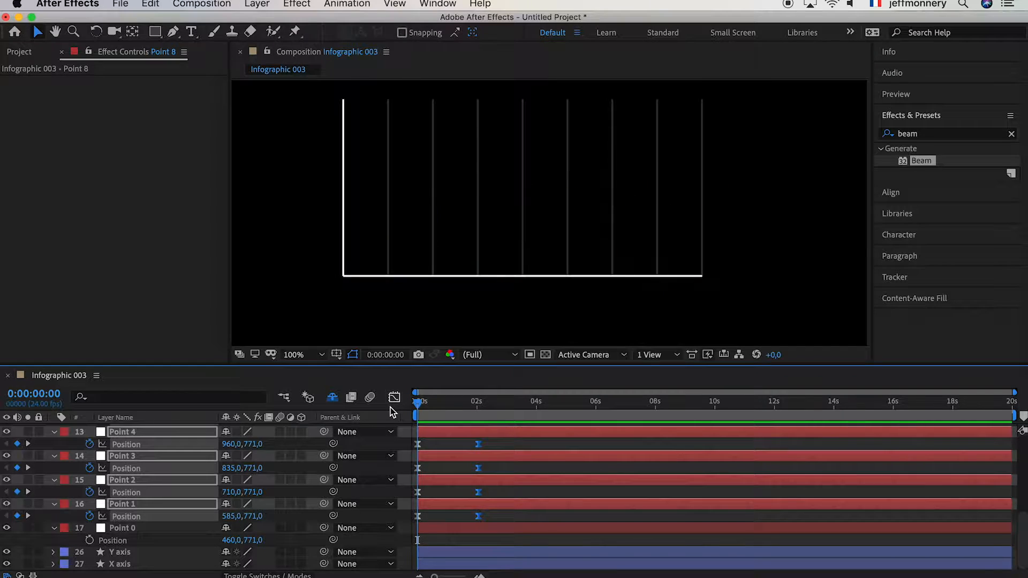
click(439, 406)
key(Home)
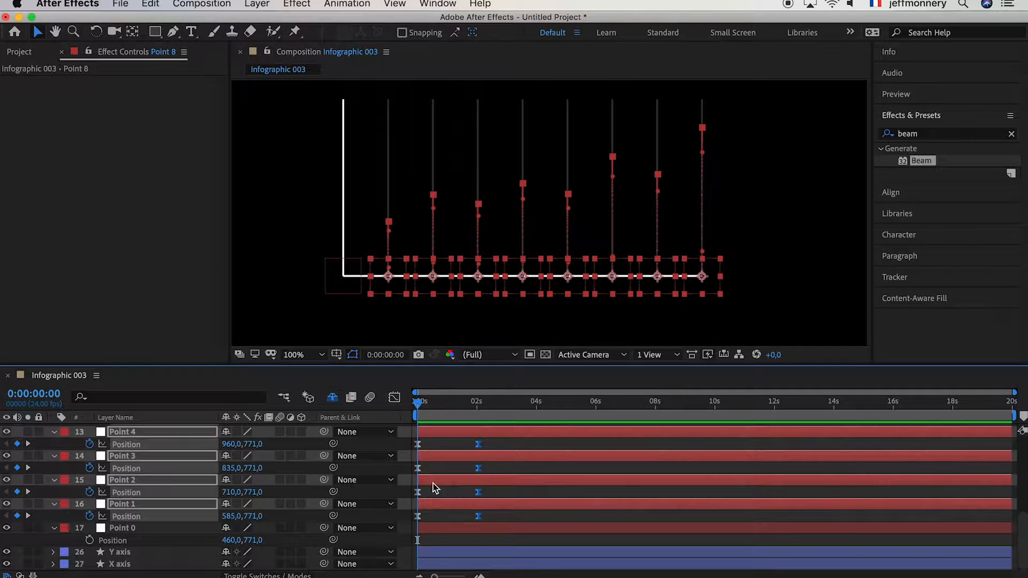
- Try staggering the Position keyframe pairs of Point 2 to Point 8 progressively later in time, and preview the line animation
click(501, 494)
click(400, 493)
drag(420, 496, 436, 493)
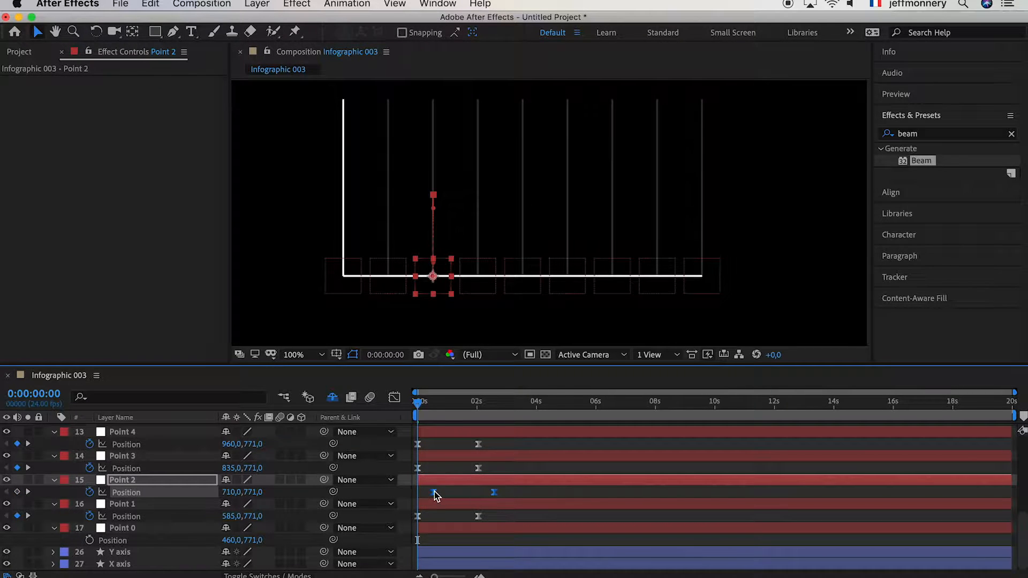
drag(489, 470, 420, 432)
drag(490, 429, 551, 433)
drag(473, 436, 496, 437)
scroll(479, 436, up, 2)
click(491, 456)
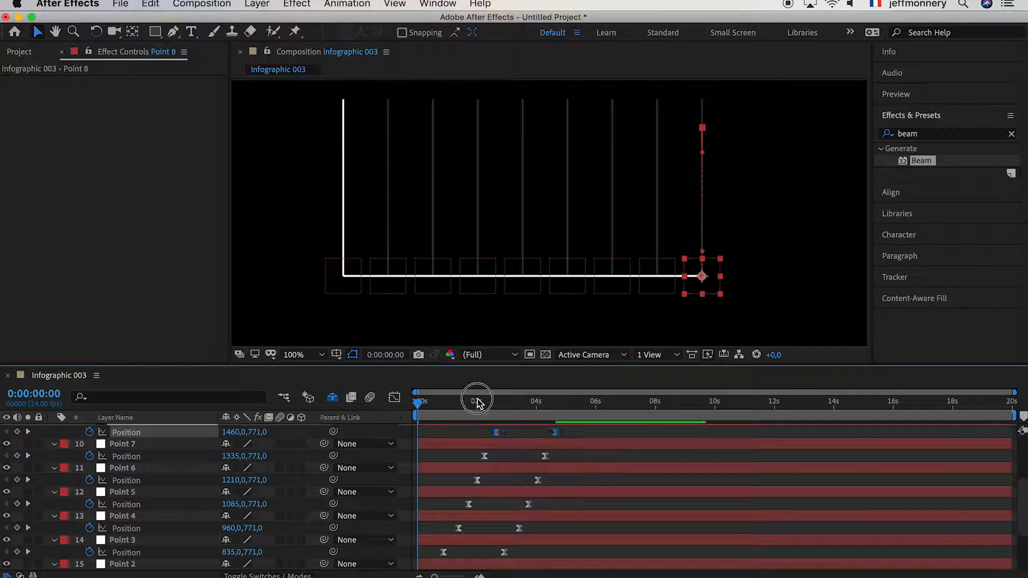
click(370, 397)
key(space)
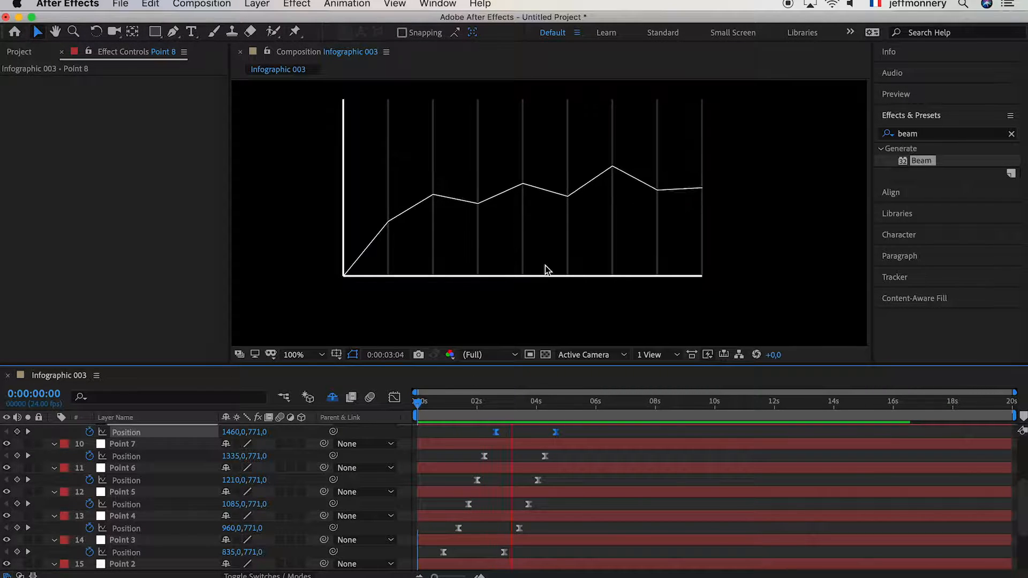
key(space)
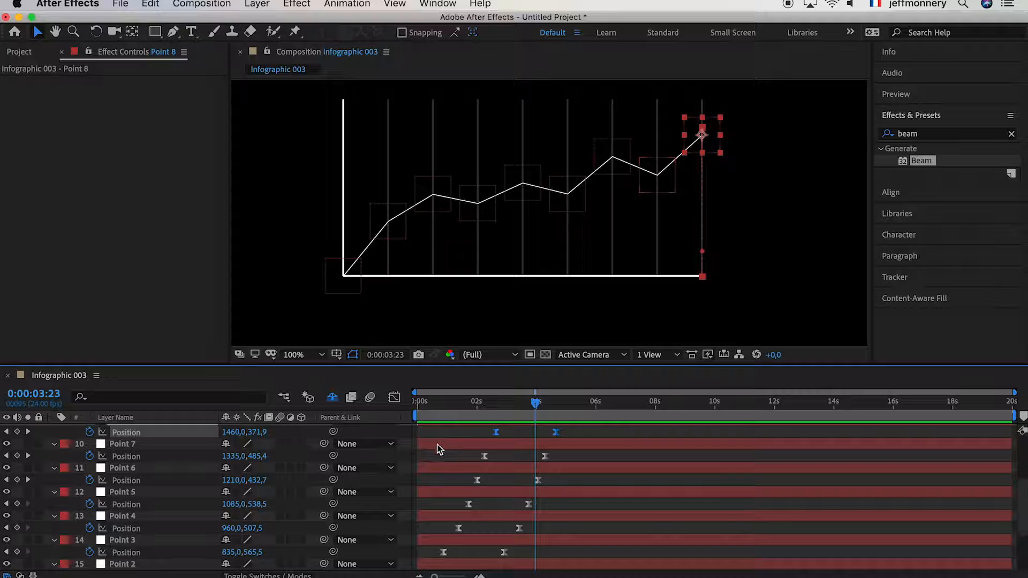
- Undo the staggering of the Position keyframes of Point 2 to Point 8
drag(456, 408, 394, 413)
key(super+z)
key(super+z)
key(super+z)
key(super+z)
key(super+z)
key(super+z)
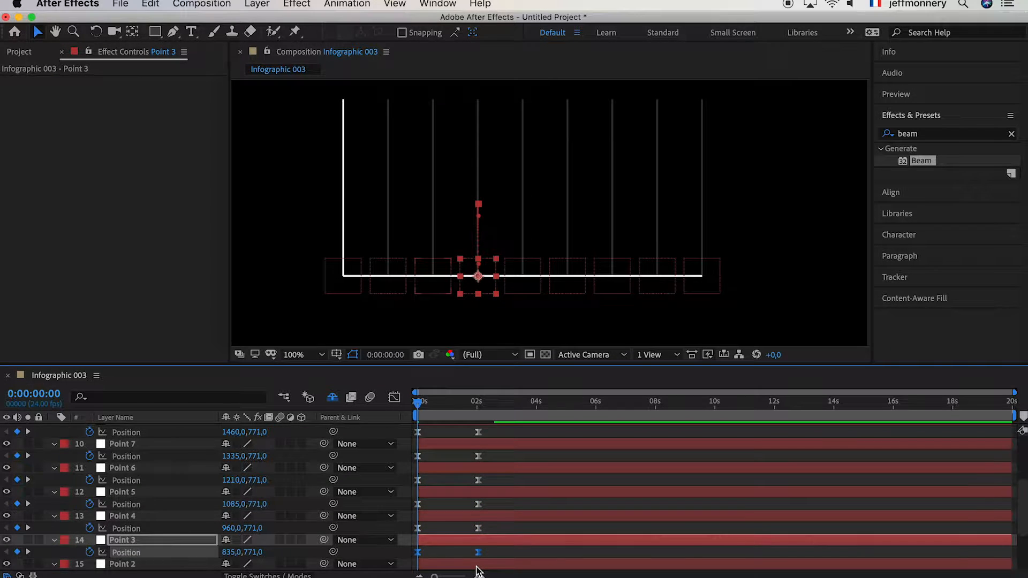
scroll(478, 557, down, 3)
scroll(467, 491, down, 1)
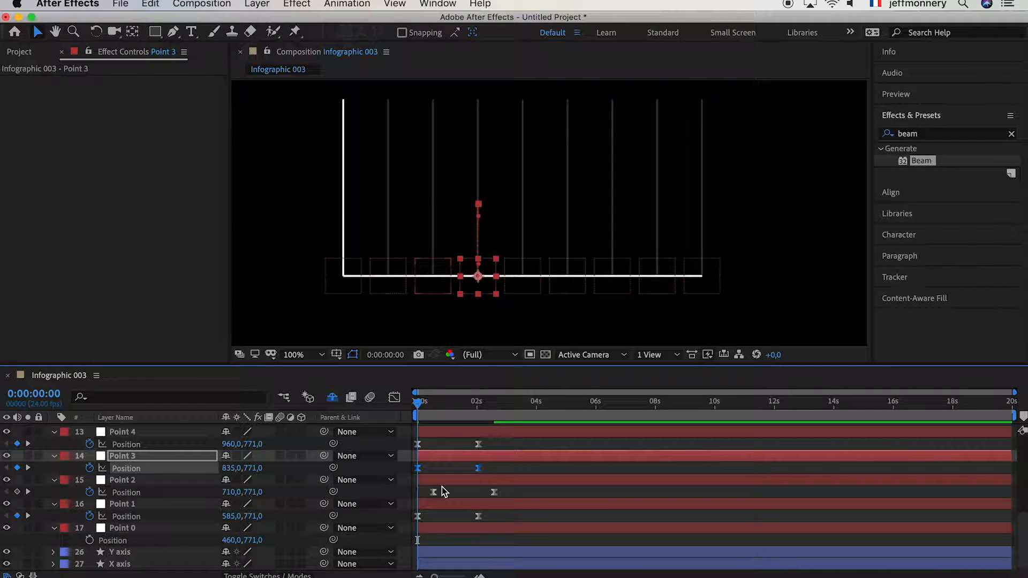
key(super+z)
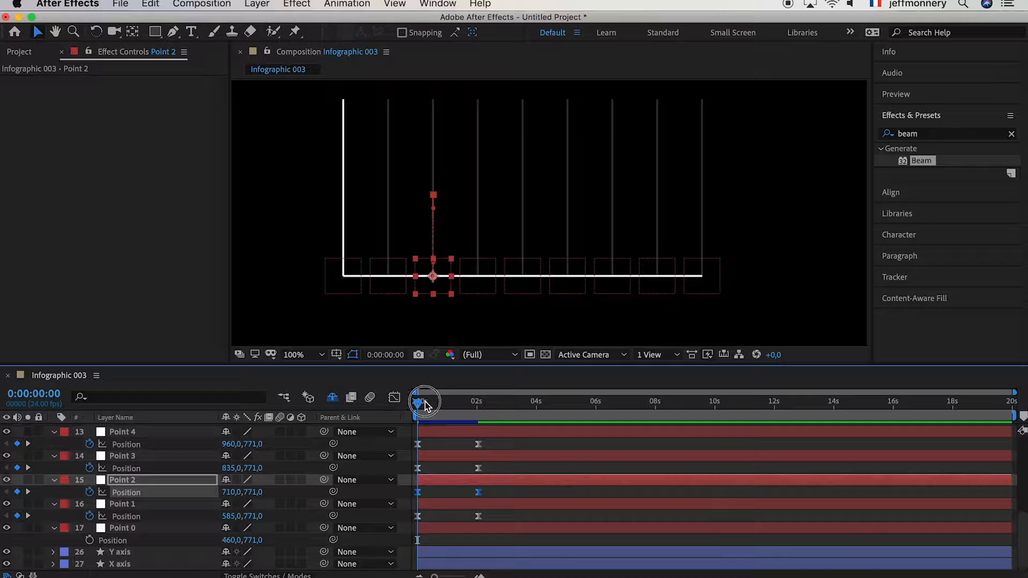
- Play and scrub the first second of the animation to check how the points rise together, ending at 0:00:00:00
key(space)
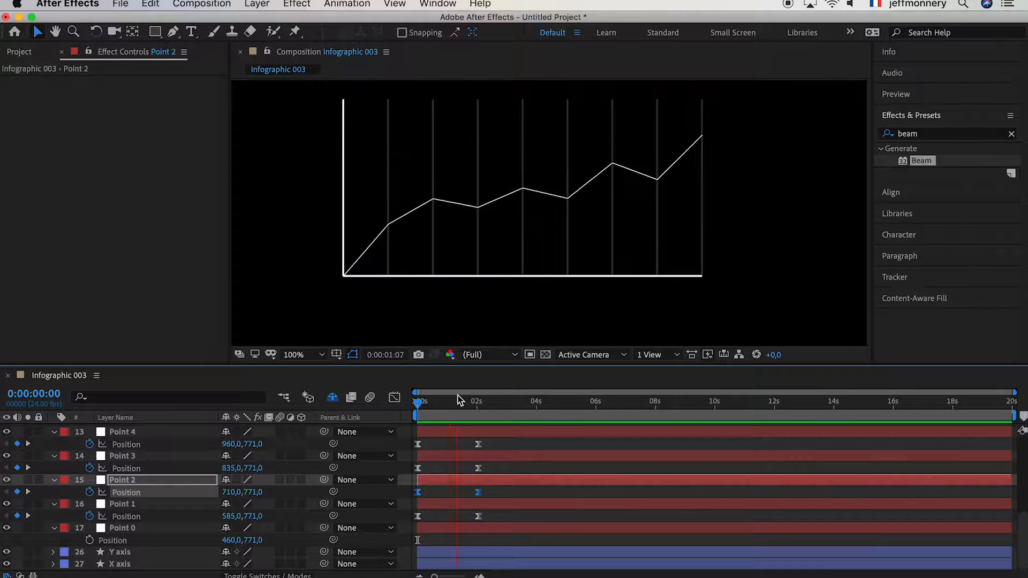
click(395, 403)
drag(418, 403, 443, 408)
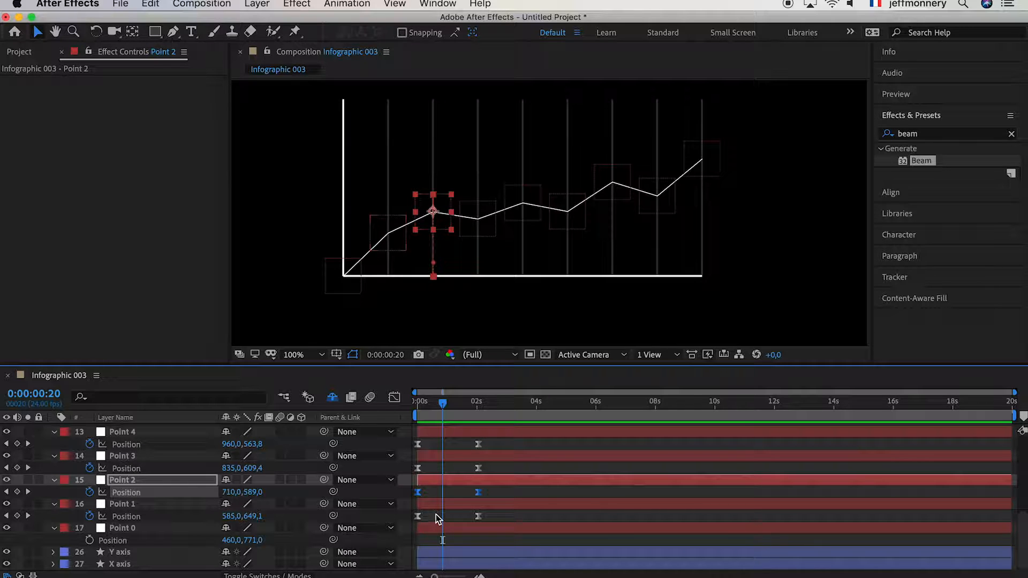
drag(442, 404, 413, 408)
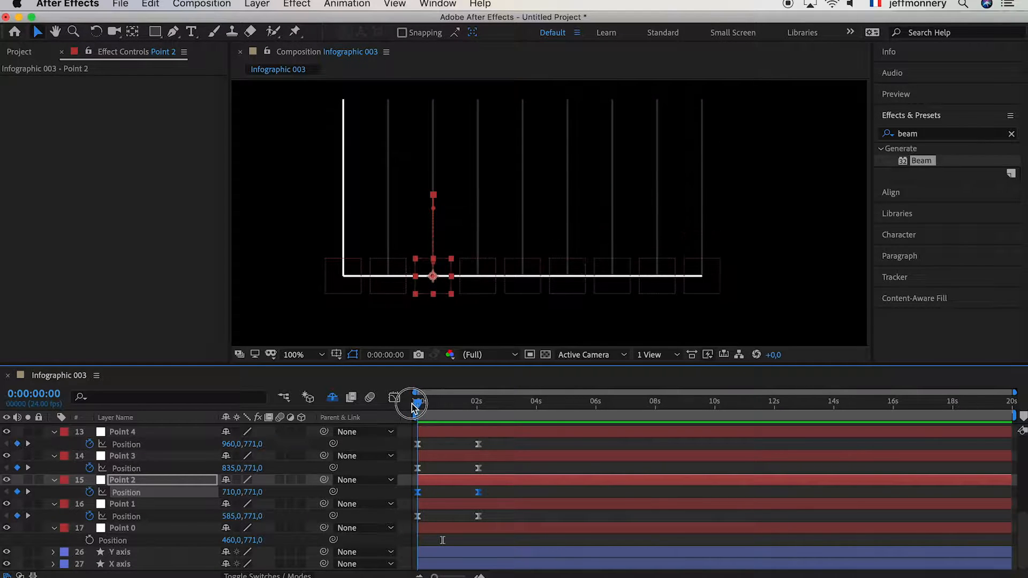
- Reveal the Scale of the X axis layer and add a 100% Scale keyframe at 0:00:02:01
click(433, 564)
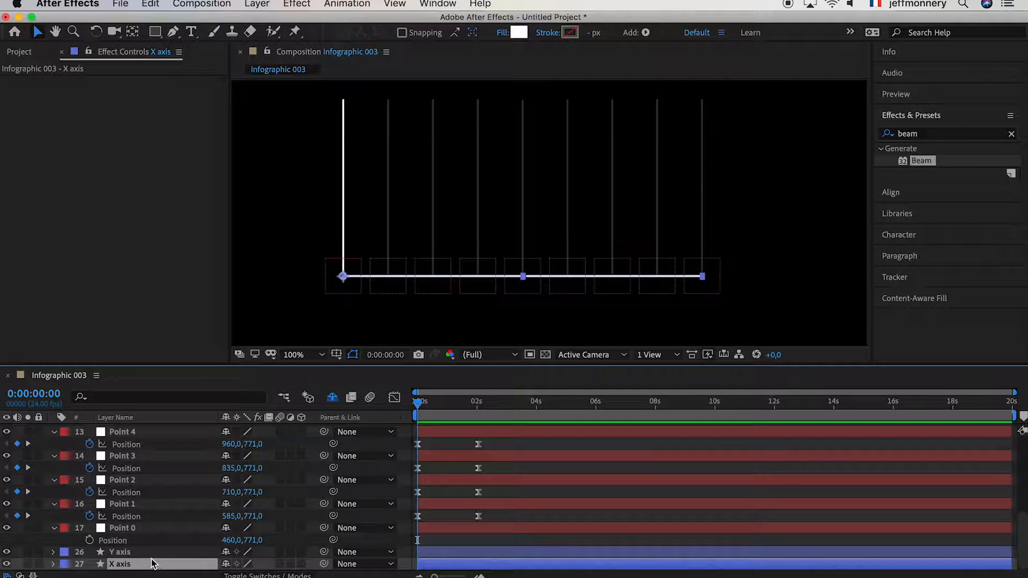
key(s)
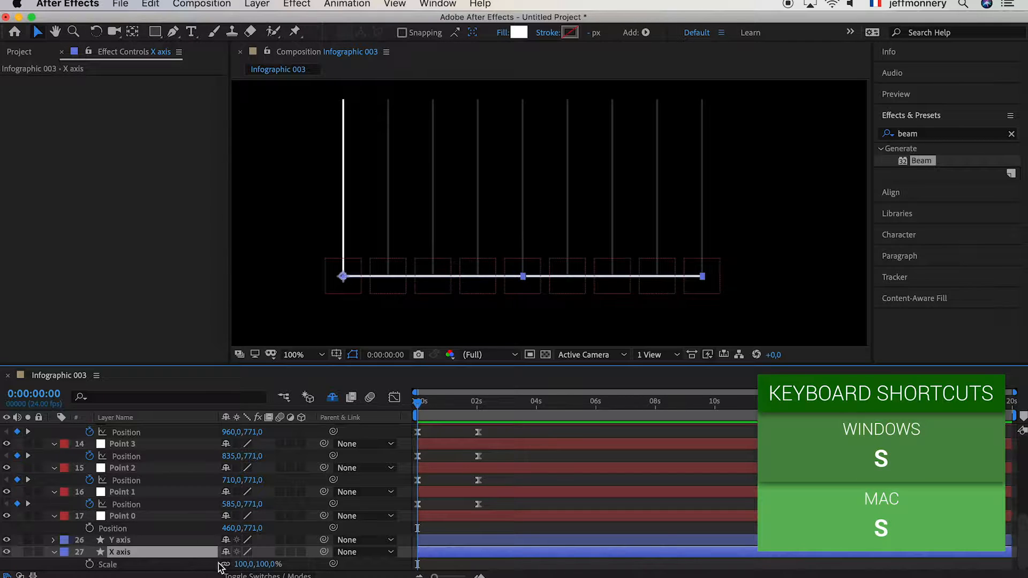
drag(437, 403, 480, 407)
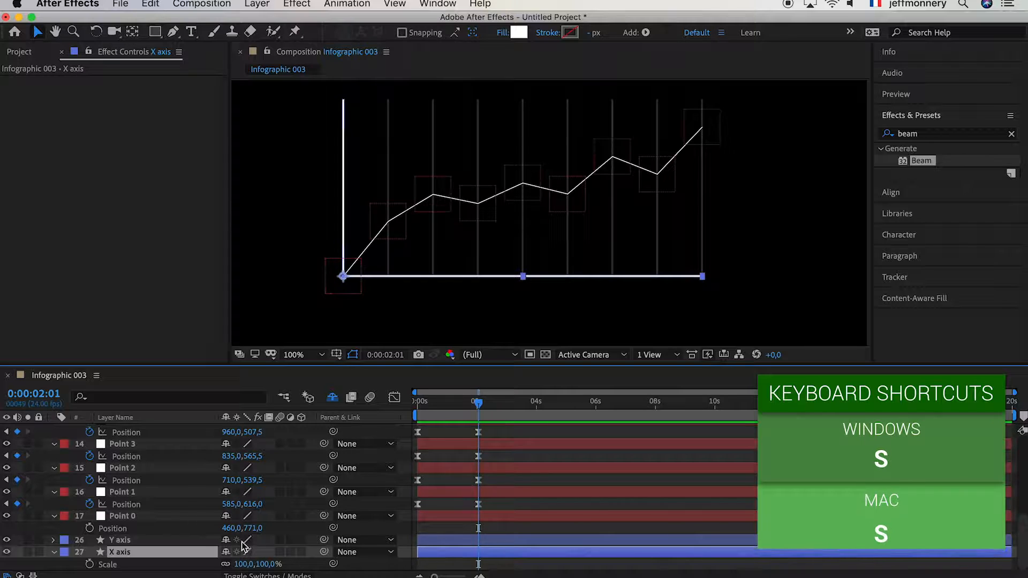
click(90, 565)
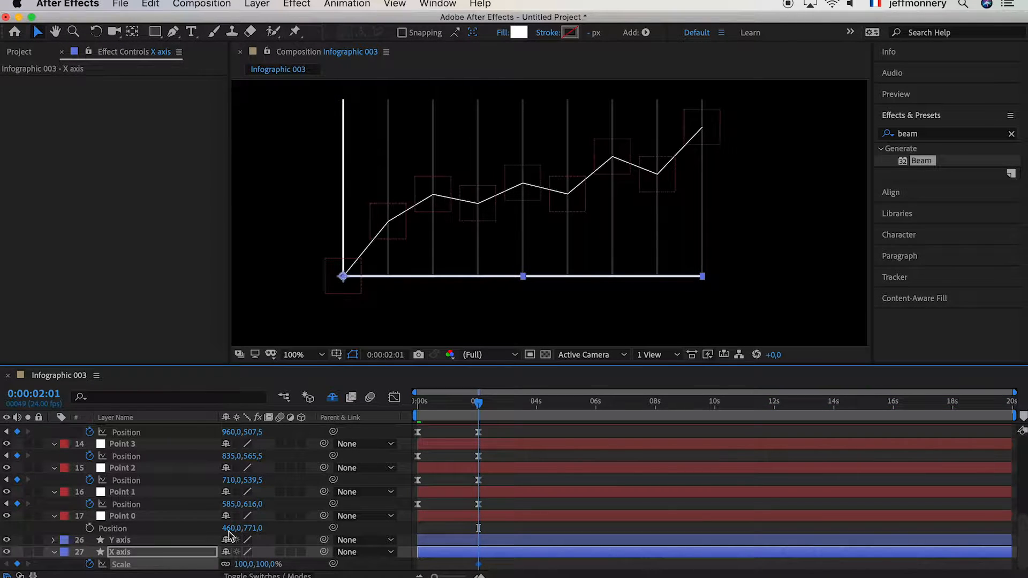
- At 0:00:00:00, unlink the X axis Scale proportions, set the horizontal scale to 0% with vertical at 100%, and preview the growth
click(418, 403)
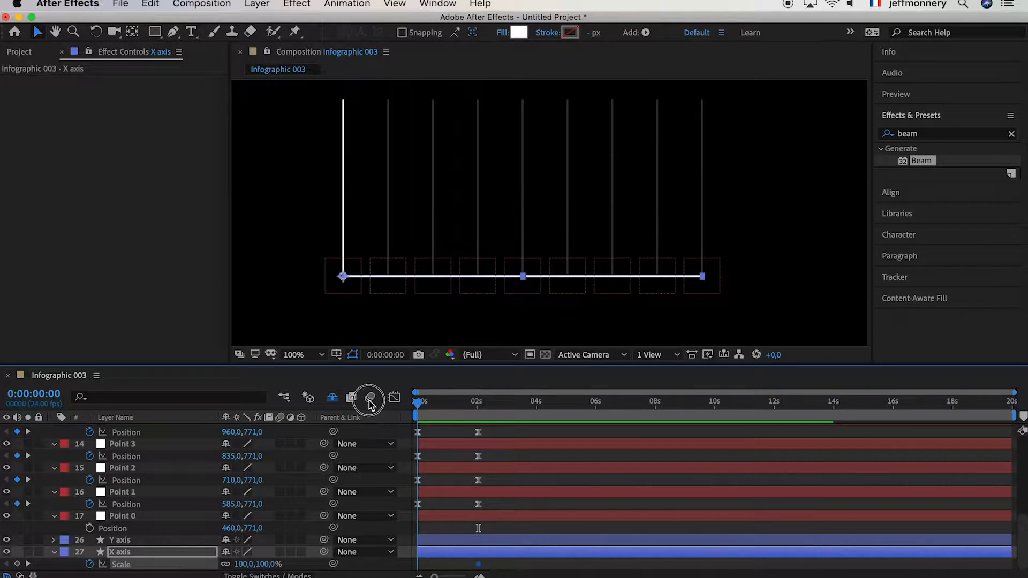
click(245, 565)
key(Return)
key(space)
key(space)
key(space)
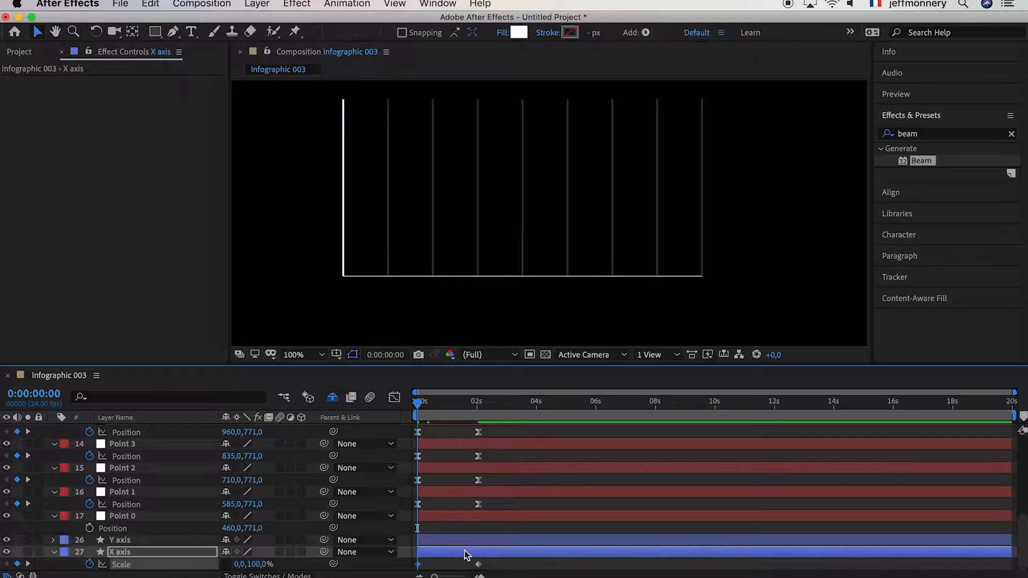
key(space)
- Apply Easy Ease to both X axis Scale keyframes, extend the last keyframe's incoming speed handle toward the start, and preview
click(465, 562)
drag(465, 563, 417, 569)
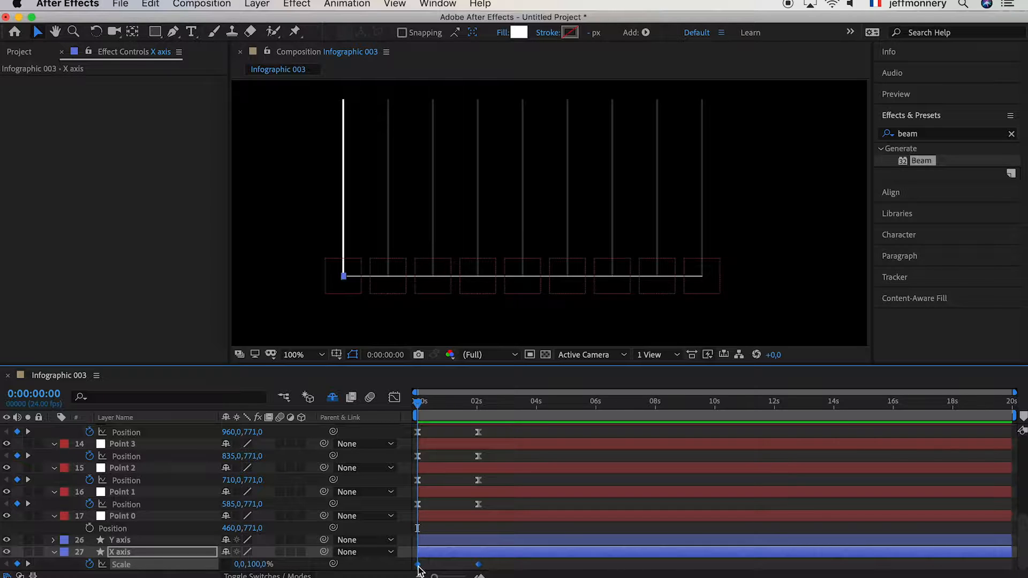
click(395, 397)
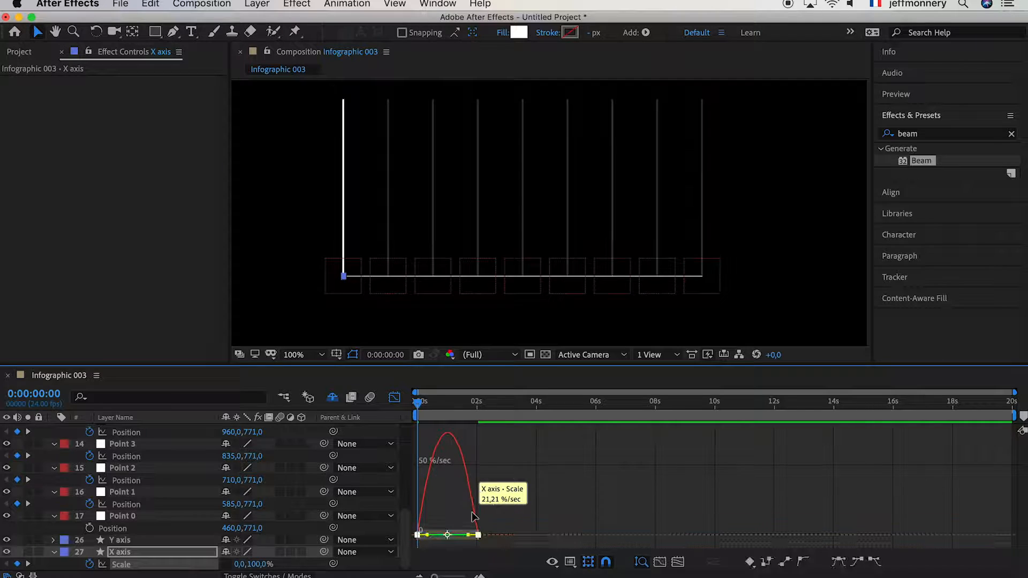
drag(468, 534, 445, 537)
click(401, 401)
key(space)
key(space)
- Shift the Point 1 to Point 8 layers about 0.8 seconds later in the timeline and preview the animation
click(462, 493)
scroll(462, 494, up, 5)
shift+click(452, 492)
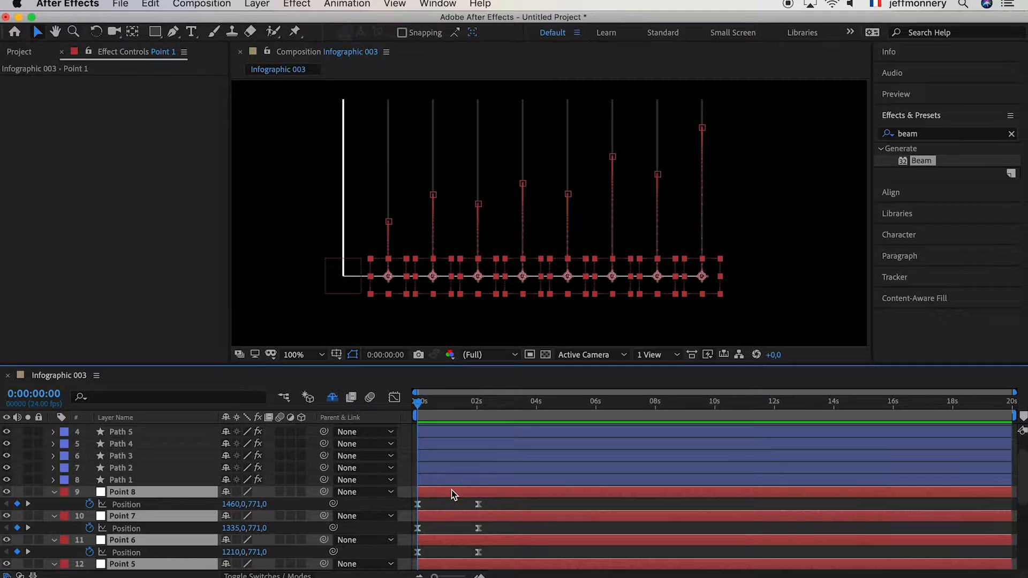
scroll(452, 490, down, 5)
drag(433, 492, 458, 496)
key(space)
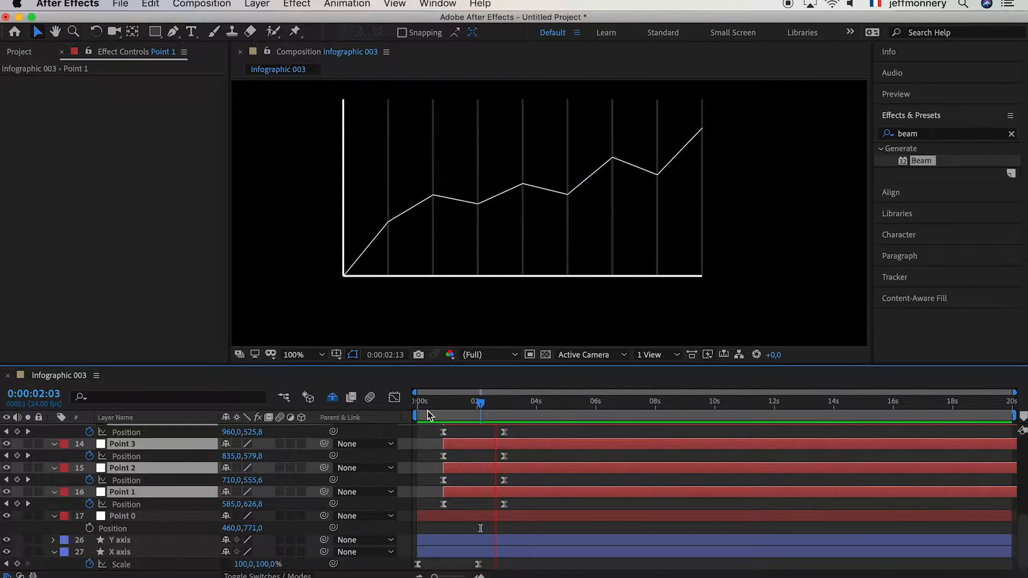
key(Home)
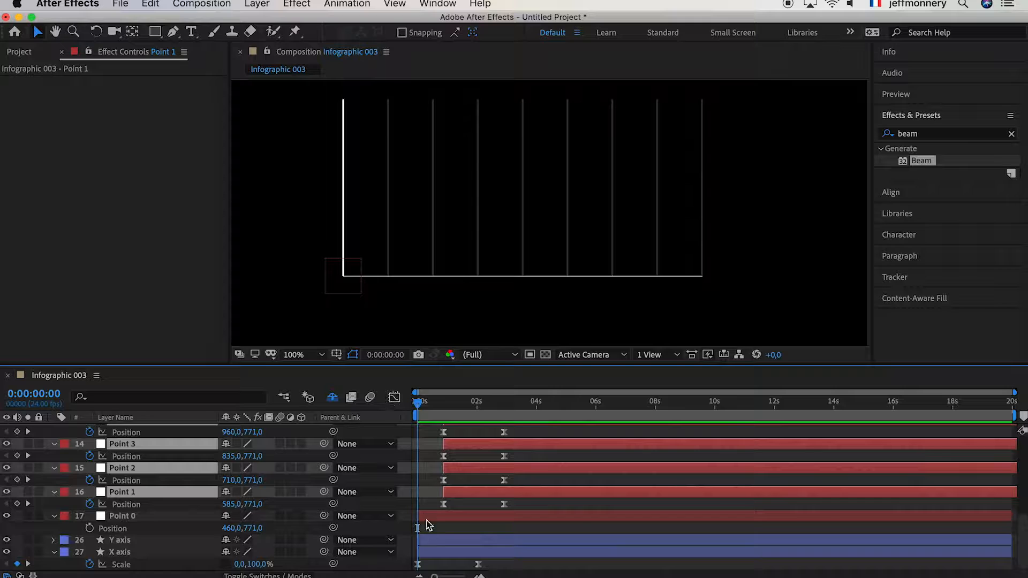
- Copy both Scale keyframes of the X axis, paste them onto the Y axis layer at 0:00:00:00, and preview the axes growing
click(433, 552)
drag(506, 559, 402, 569)
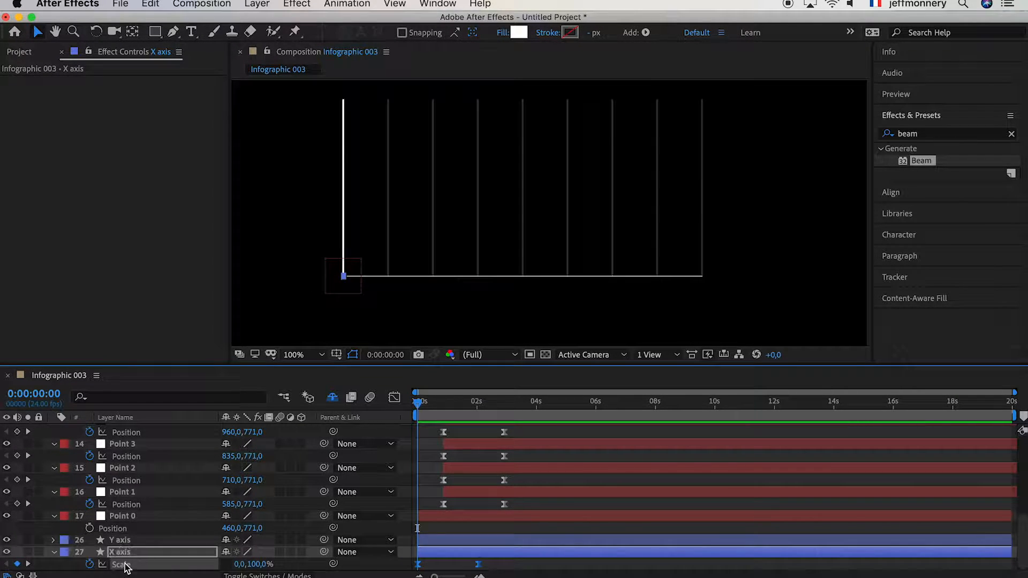
key(super+c)
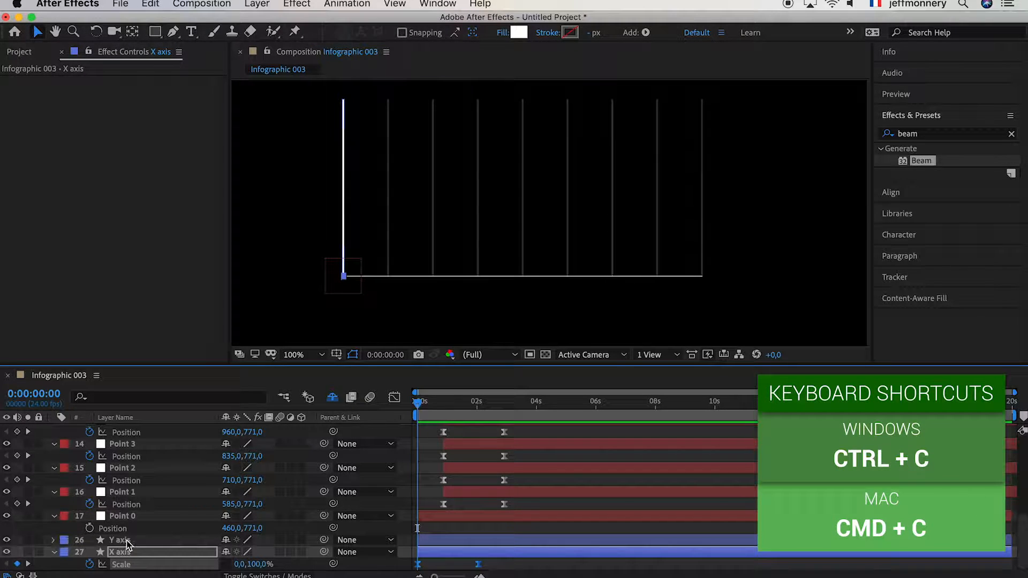
click(127, 544)
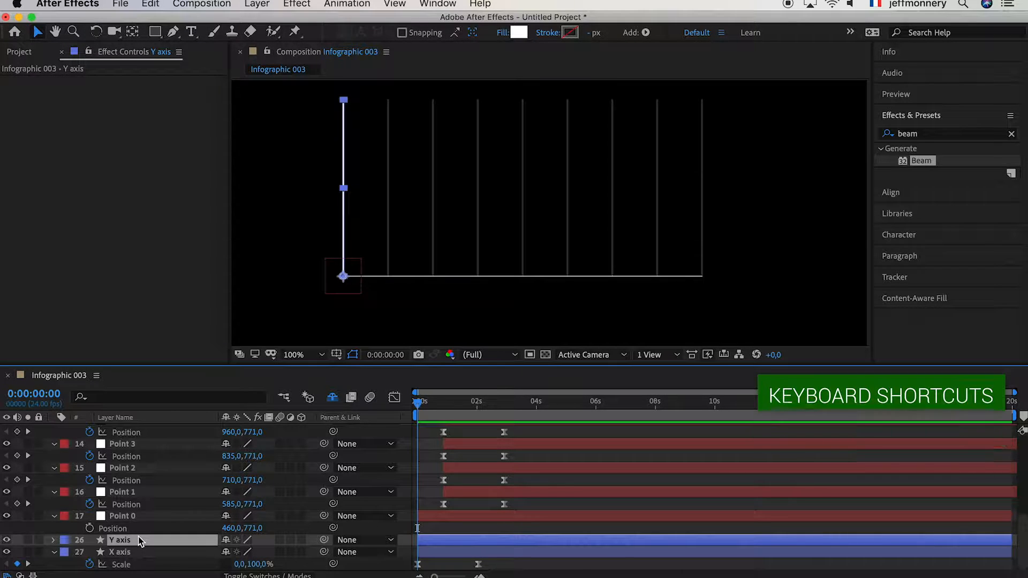
key(super+v)
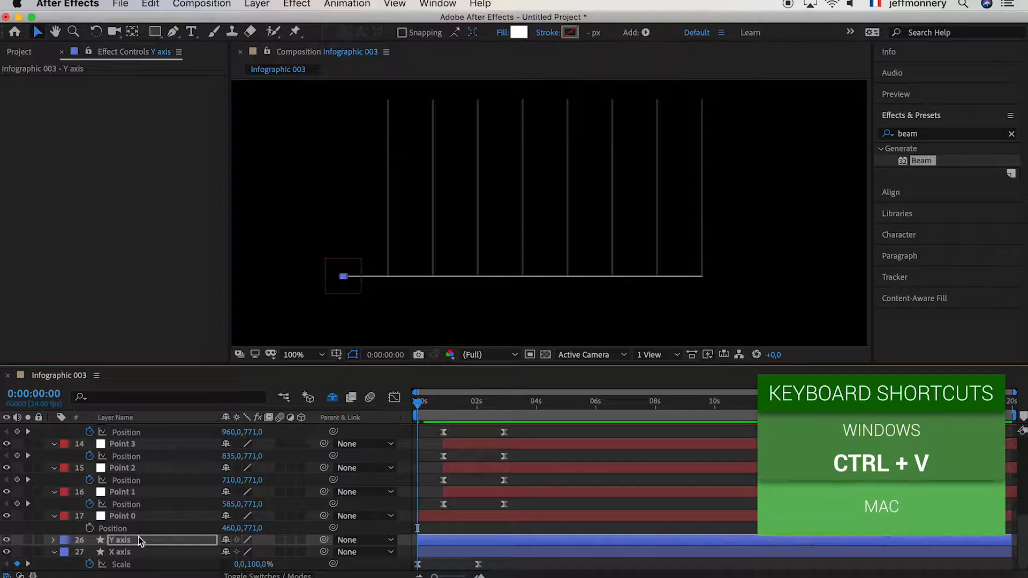
key(space)
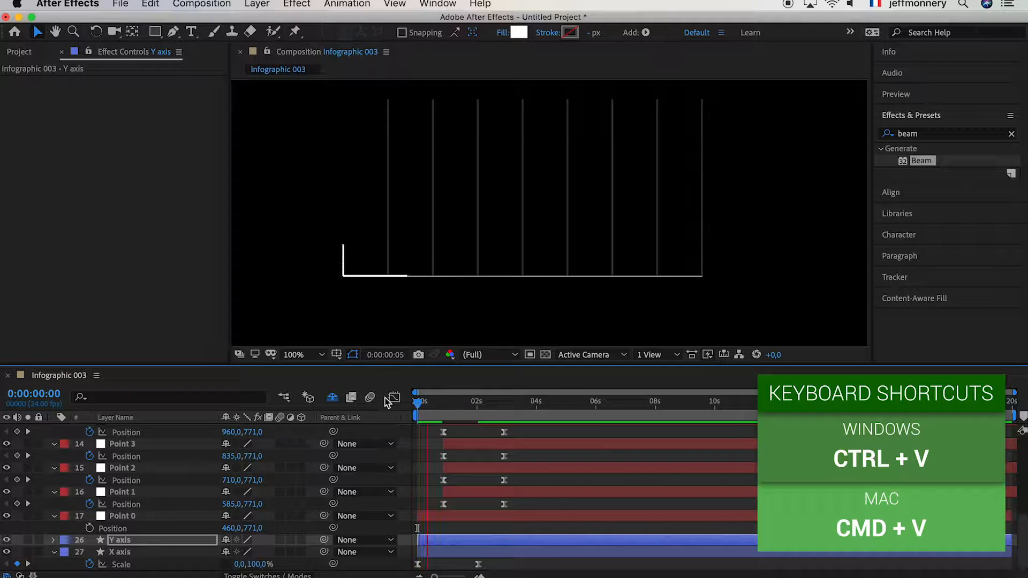
click(417, 402)
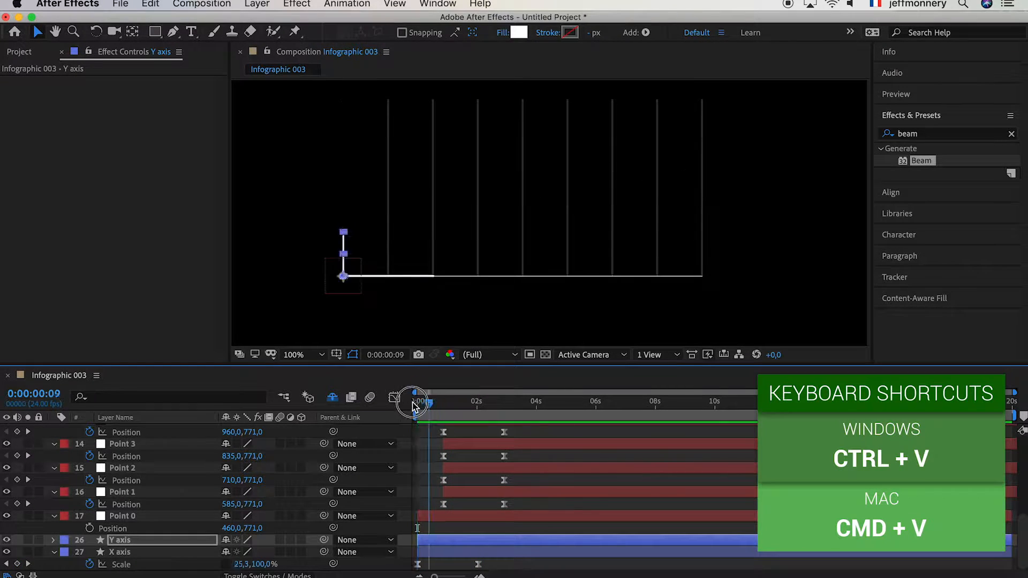
mouse_move(417, 407)
mouse_down()
mouse_move(484, 408)
mouse_move(411, 408)
mouse_up()
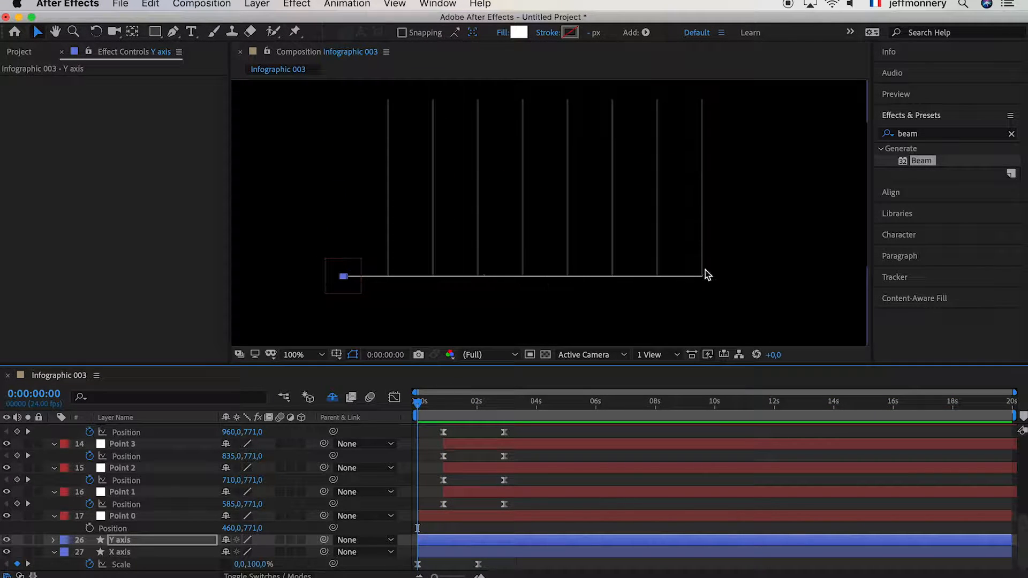
- Shift the Path 1 to Path 8 layers about 0.9 seconds later to start with the Point layers, and preview the animation
scroll(431, 489, up, 8)
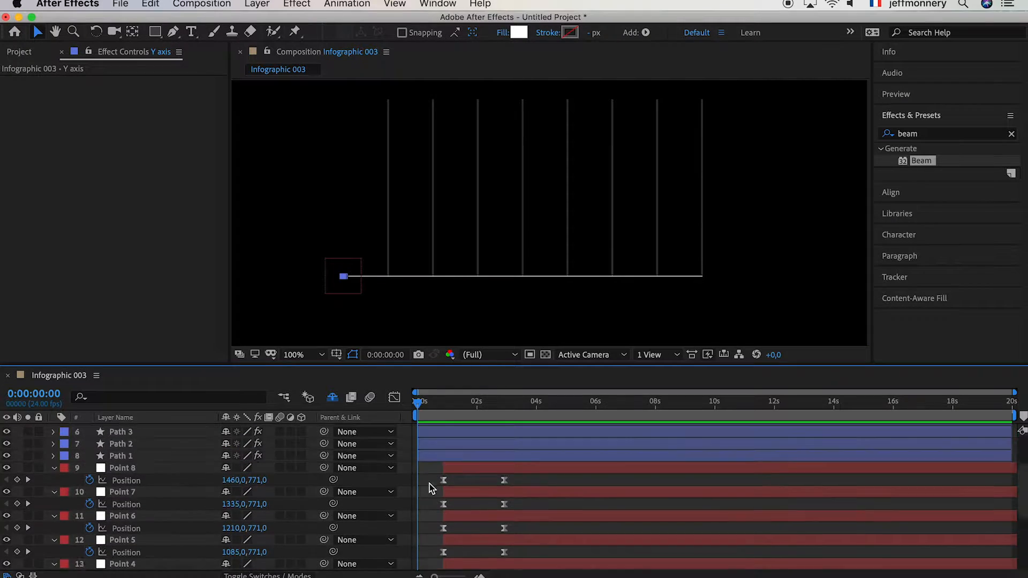
click(430, 514)
shift+click(428, 432)
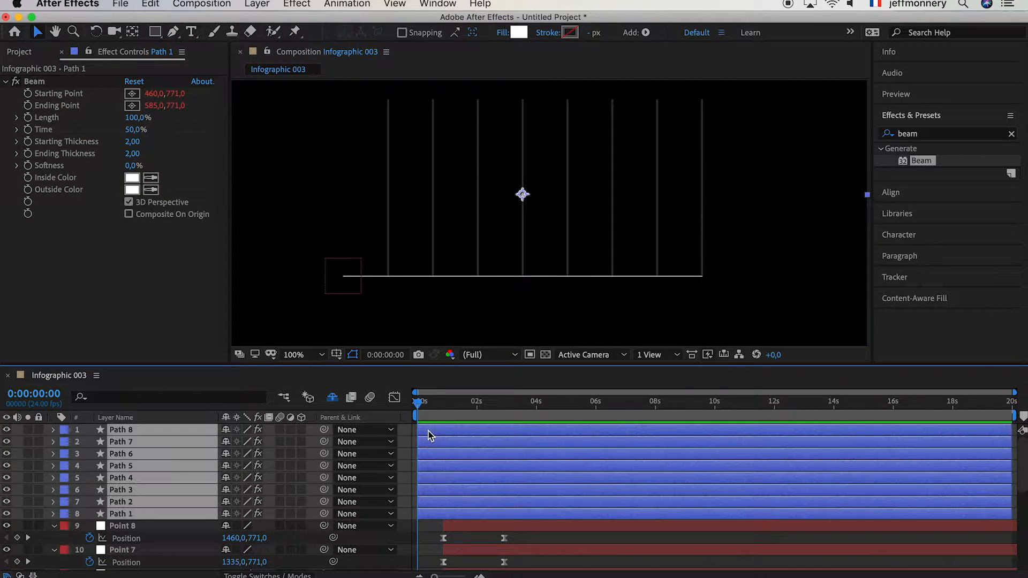
drag(428, 514, 454, 515)
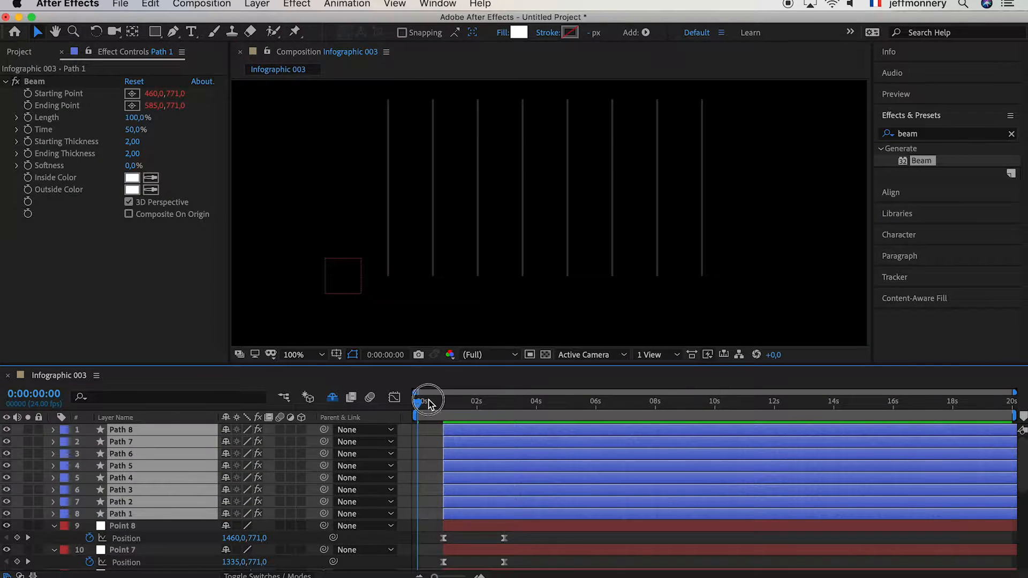
key(space)
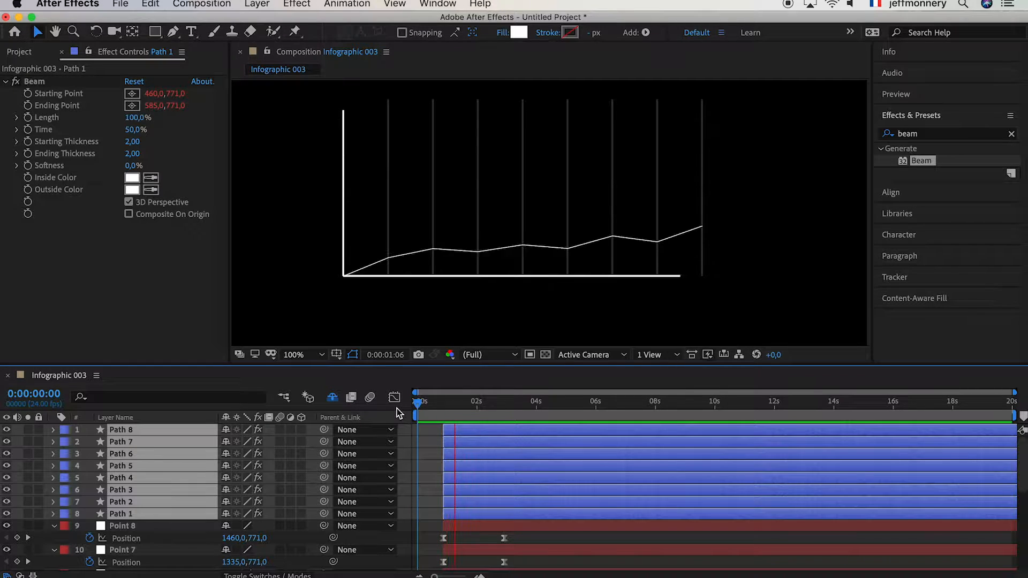
drag(419, 405, 455, 408)
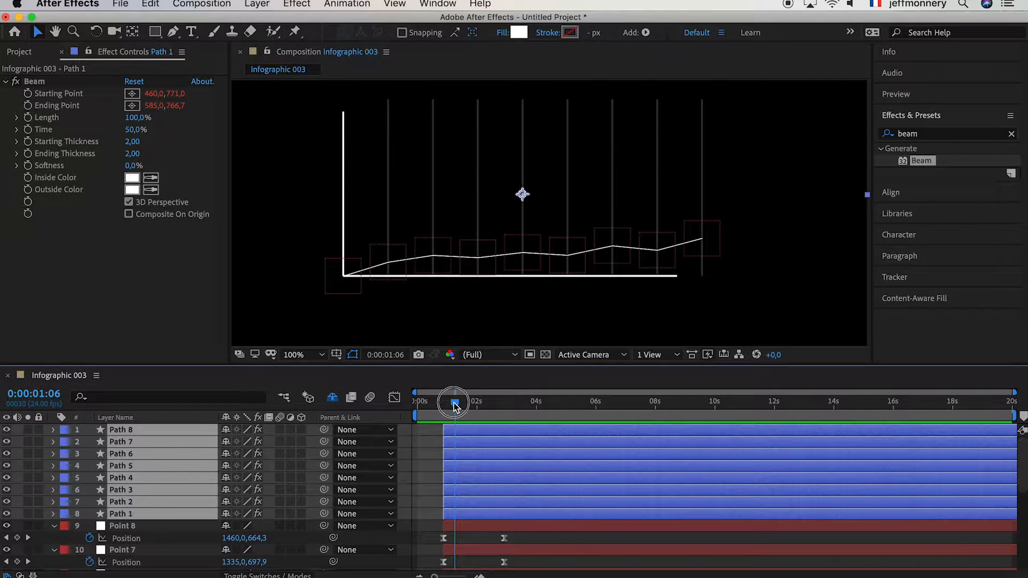
- Try starting the Path 1 to Path 8 layers at 0:00:02:01, where the X axis Scale animation ends, and preview from the beginning
drag(459, 512, 490, 512)
drag(455, 405, 478, 405)
scroll(464, 458, down, 5)
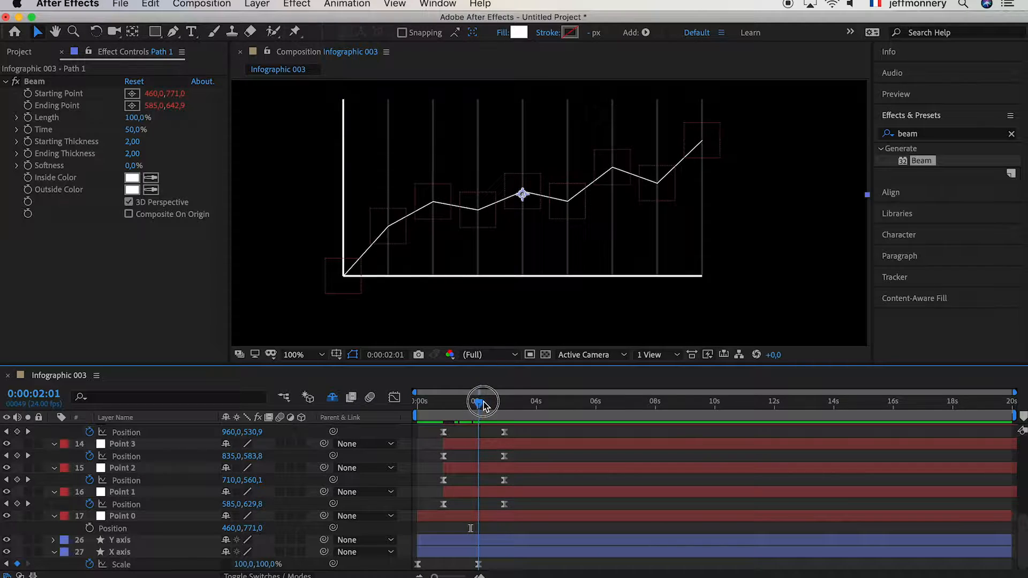
scroll(464, 479, up, 5)
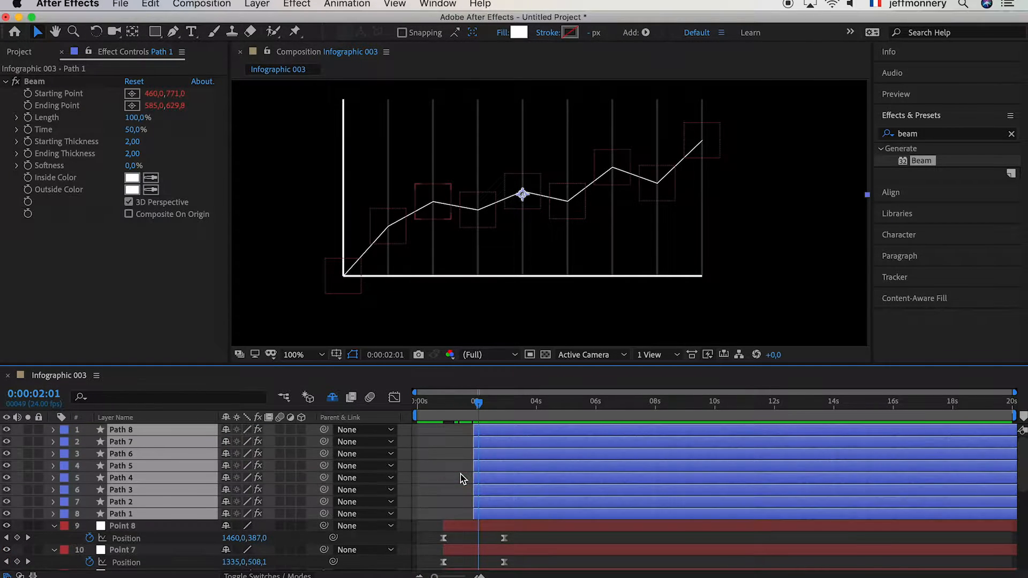
drag(496, 514, 505, 513)
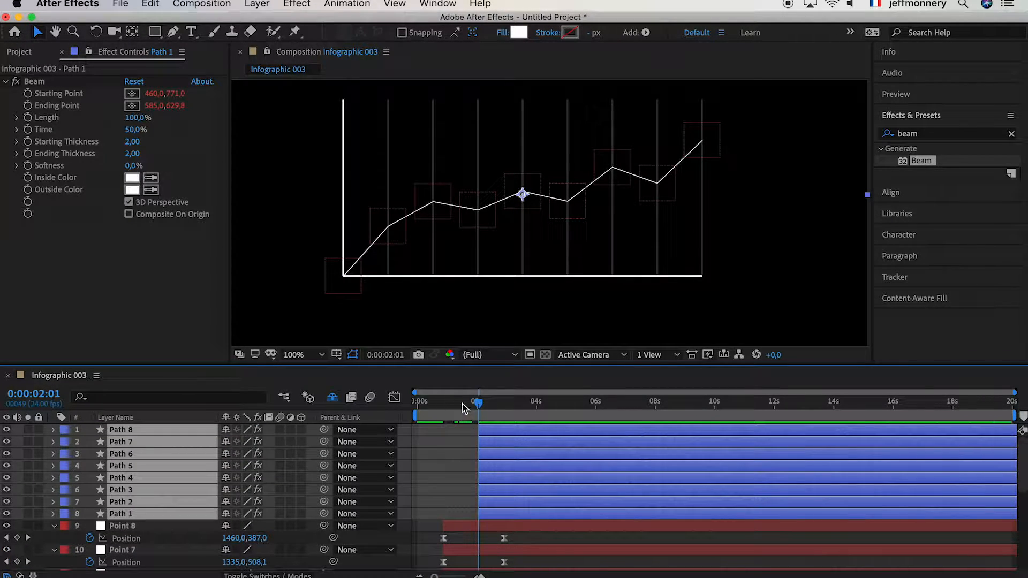
drag(476, 406, 371, 402)
key(space)
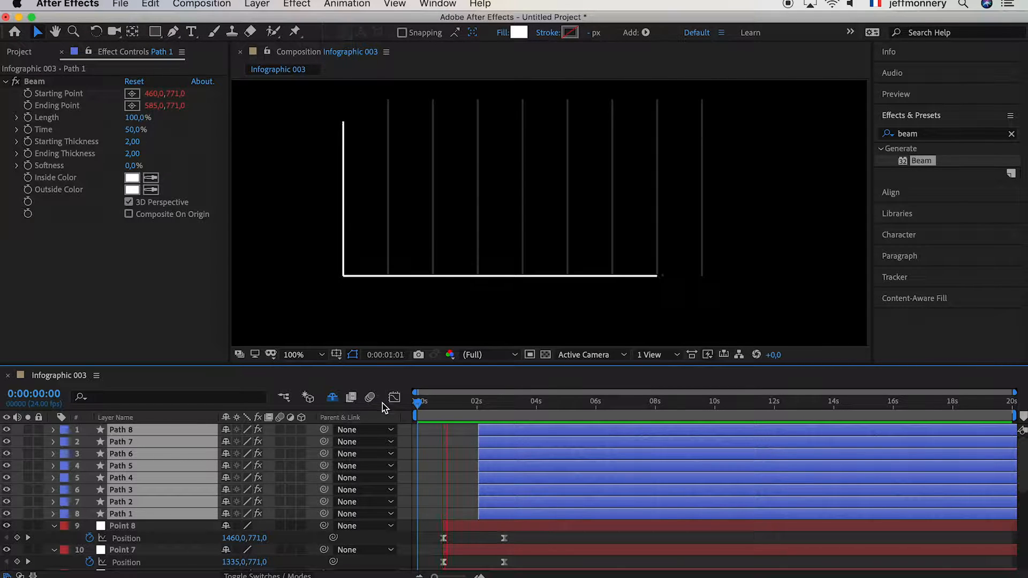
- Move the Path 1 to Path 8 layers back to start at 0:00:00:21, aligned with the Point layers
click(447, 405)
mouse_move(449, 406)
mouse_down()
mouse_move(466, 404)
mouse_move(448, 413)
mouse_up()
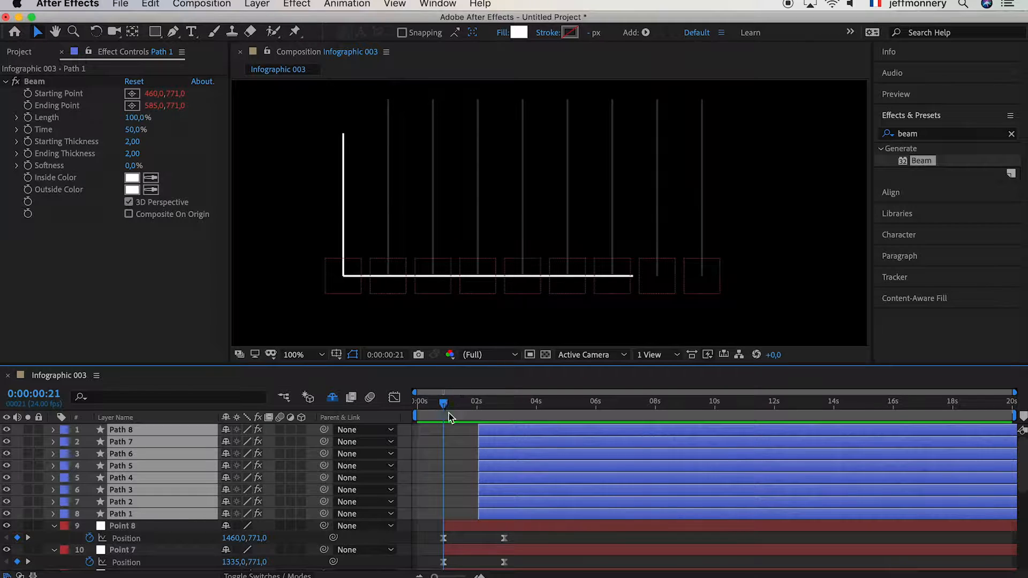
drag(492, 515, 449, 515)
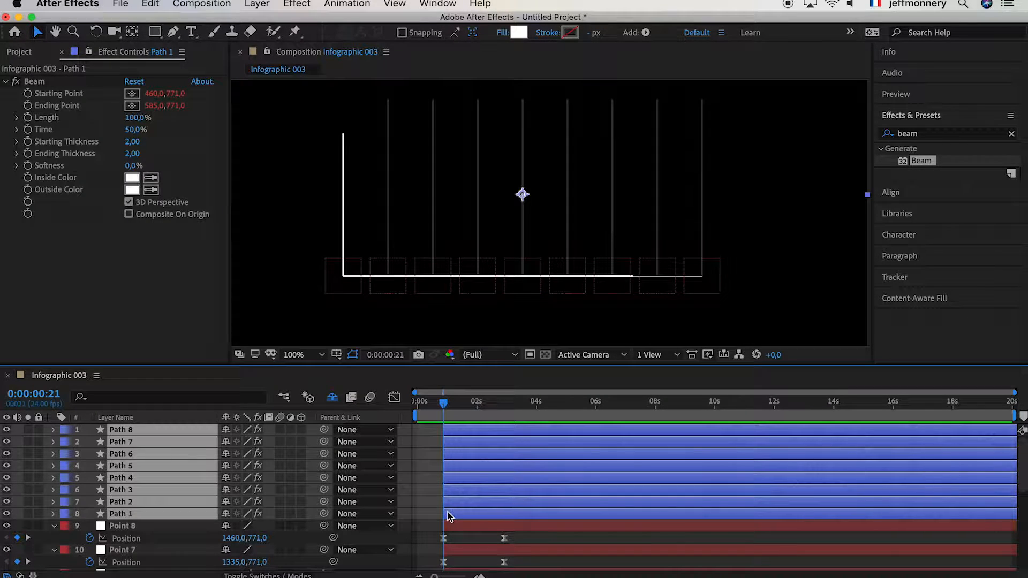
- Shift the Point 1 to Point 8 layers about 1.3 seconds later so they start after the X axis Scale keyframes end
scroll(429, 488, down, 6)
click(457, 502)
scroll(456, 499, up, 5)
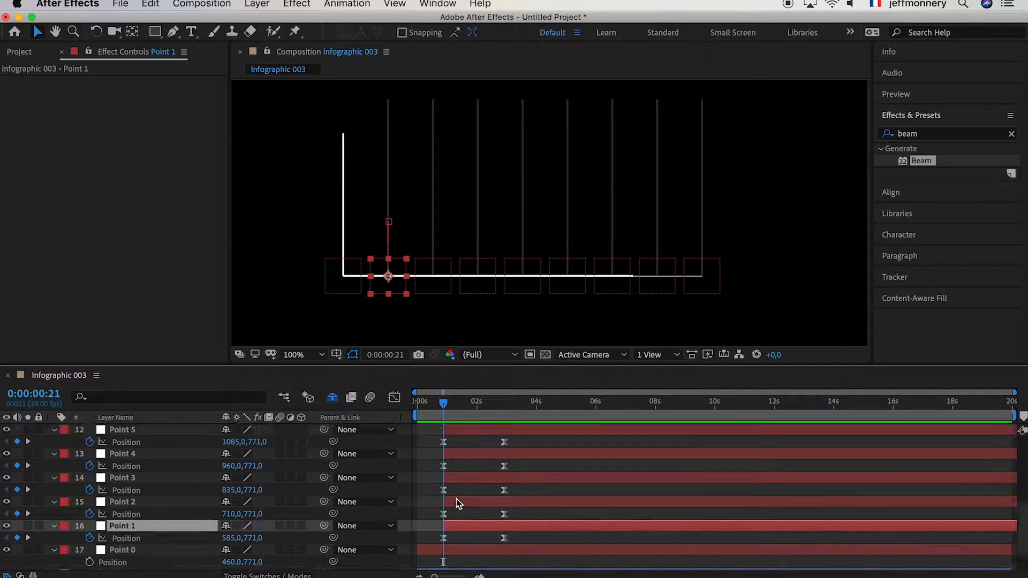
shift+click(461, 455)
scroll(462, 461, down, 5)
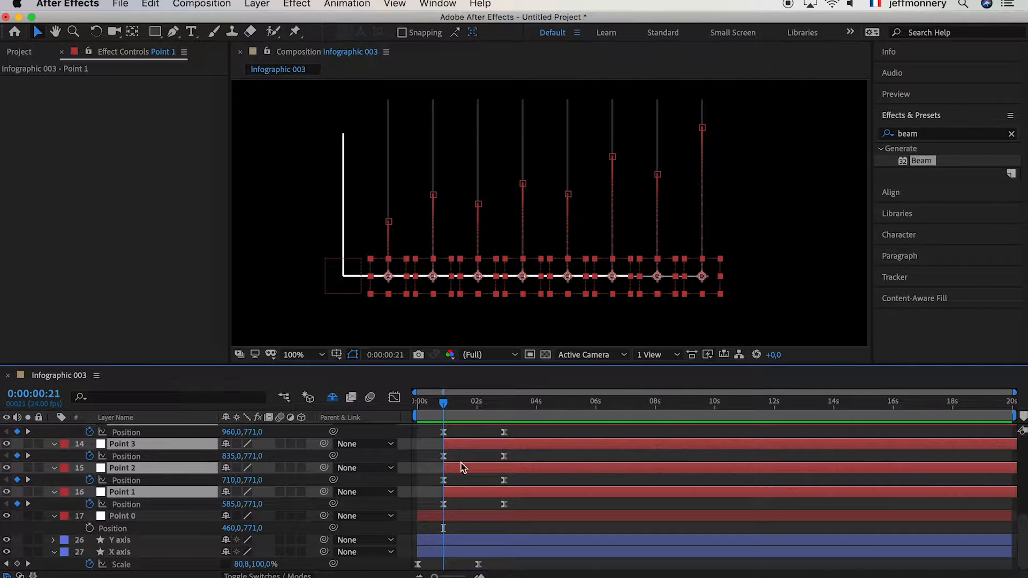
drag(461, 496, 500, 494)
drag(442, 403, 435, 403)
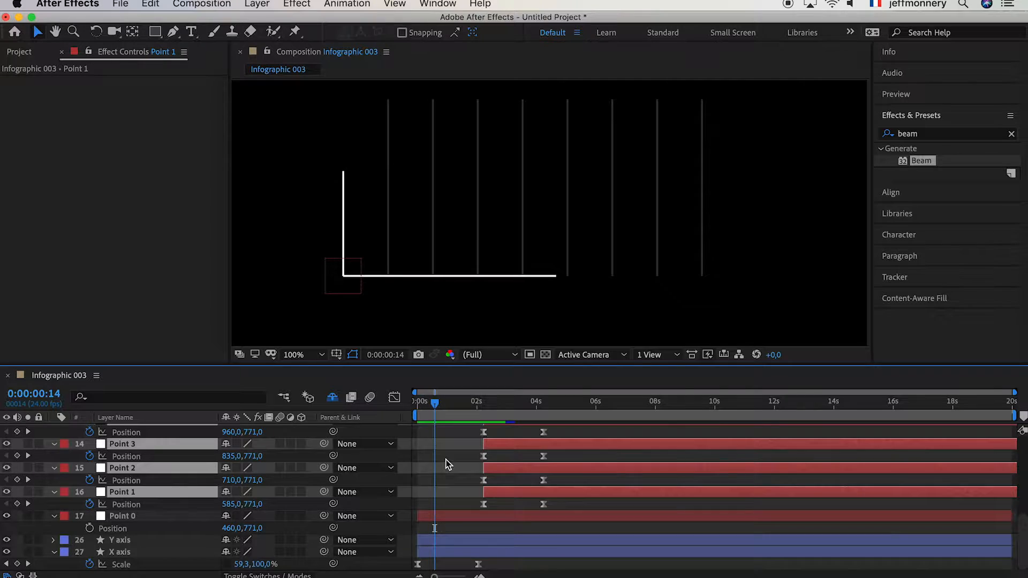
- Shift the Path 1 to Path 8 layers about 1.3 seconds later, aligned with the Point layers, and return to 0:00:00:00
scroll(449, 463, up, 5)
scroll(452, 478, up, 3)
click(460, 511)
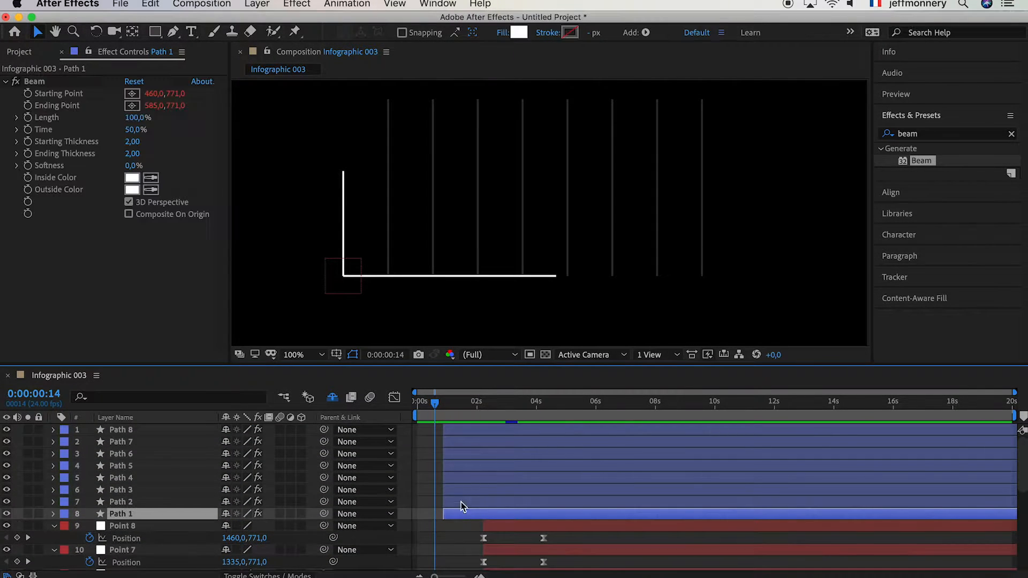
shift+click(461, 434)
drag(459, 517, 499, 518)
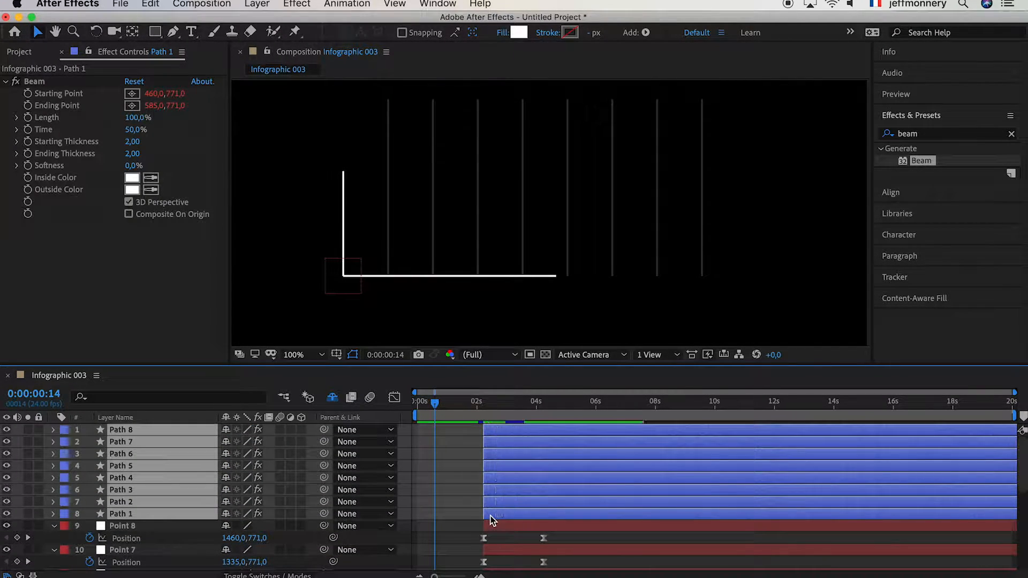
click(428, 405)
drag(428, 406, 414, 405)
- Reveal the Y axis Scale keyframes and move the last Scale keyframe of both axes earlier, to about 1.1 seconds
scroll(444, 477, down, 6)
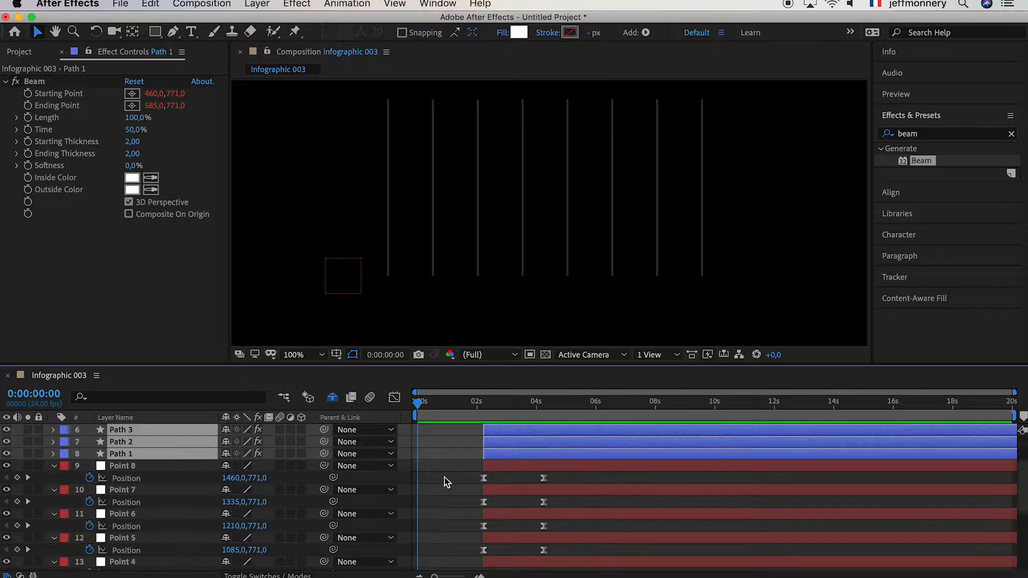
click(468, 541)
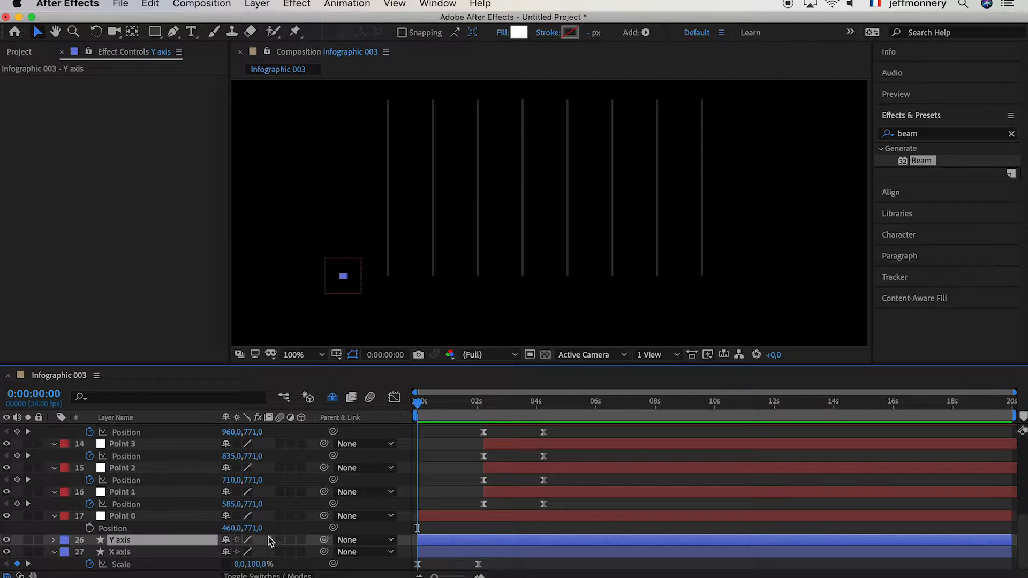
key(s)
drag(461, 544, 463, 566)
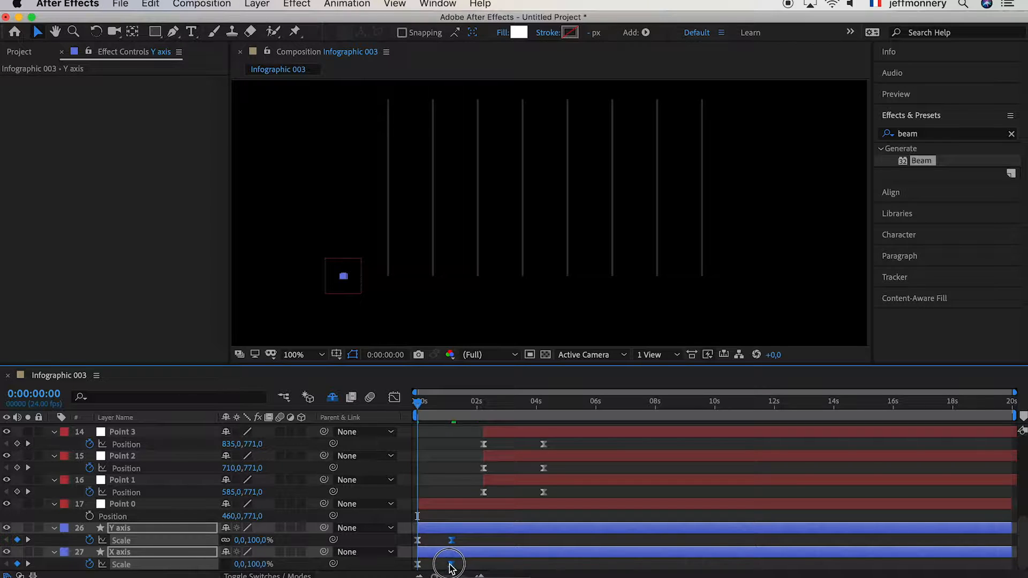
- Move the Path 1–8 and Point 1–8 layers earlier to start at the axes' last Scale keyframes, about 1.1 seconds, and preview
click(504, 480)
scroll(503, 480, up, 5)
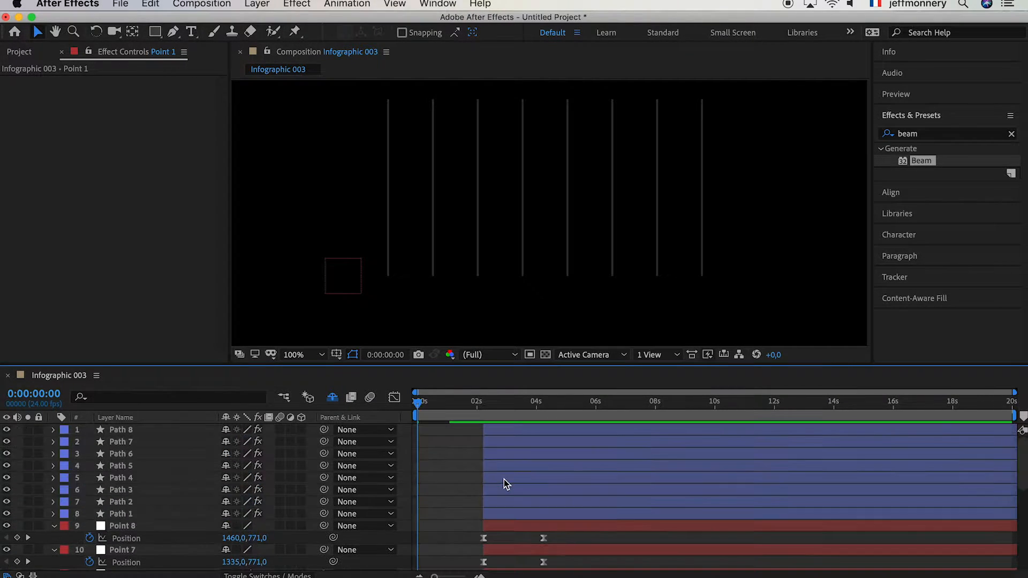
key(ctrl+a)
drag(508, 439, 487, 441)
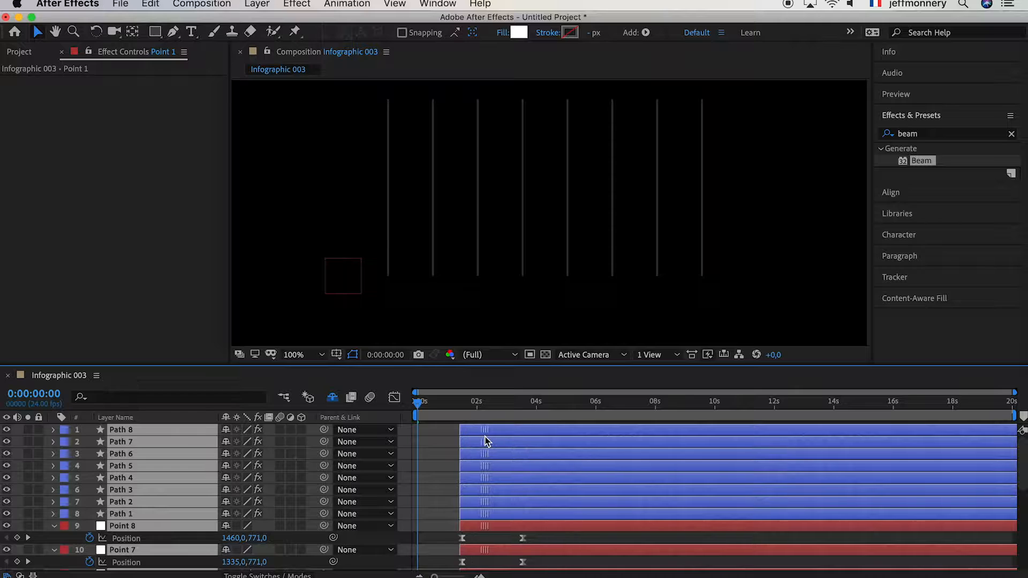
scroll(486, 440, down, 8)
drag(480, 478, 466, 481)
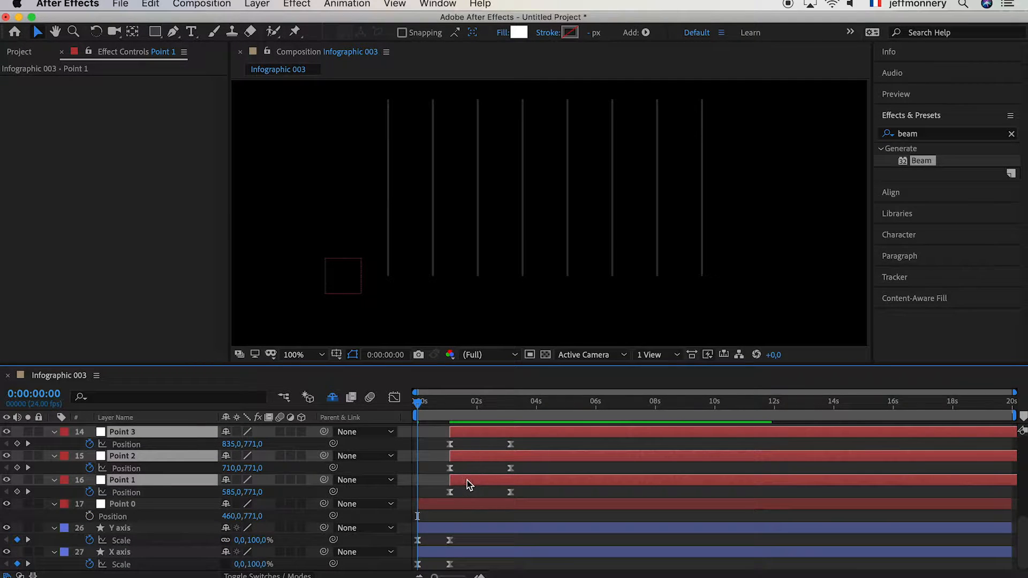
key(space)
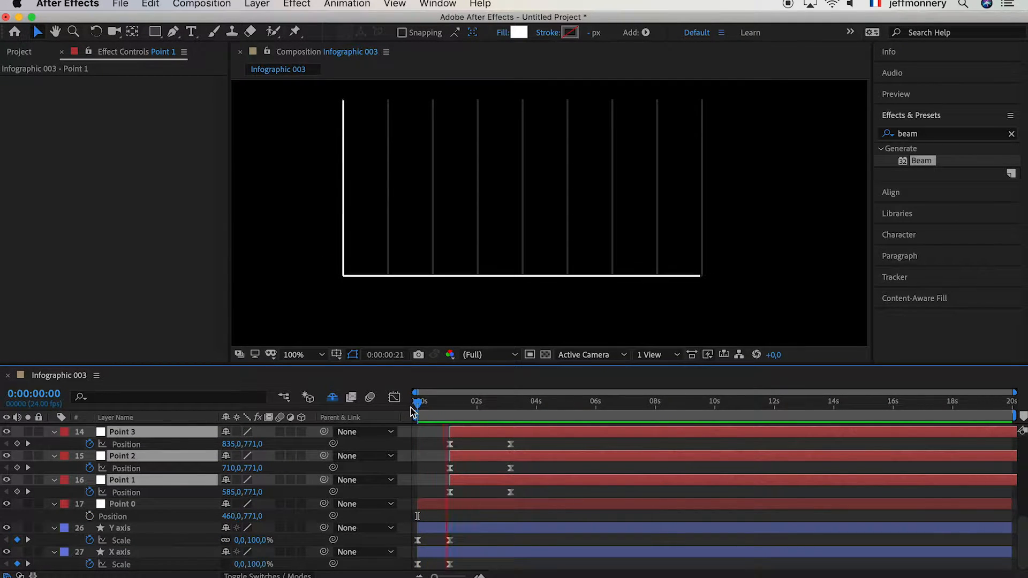
click(402, 404)
key(space)
click(420, 403)
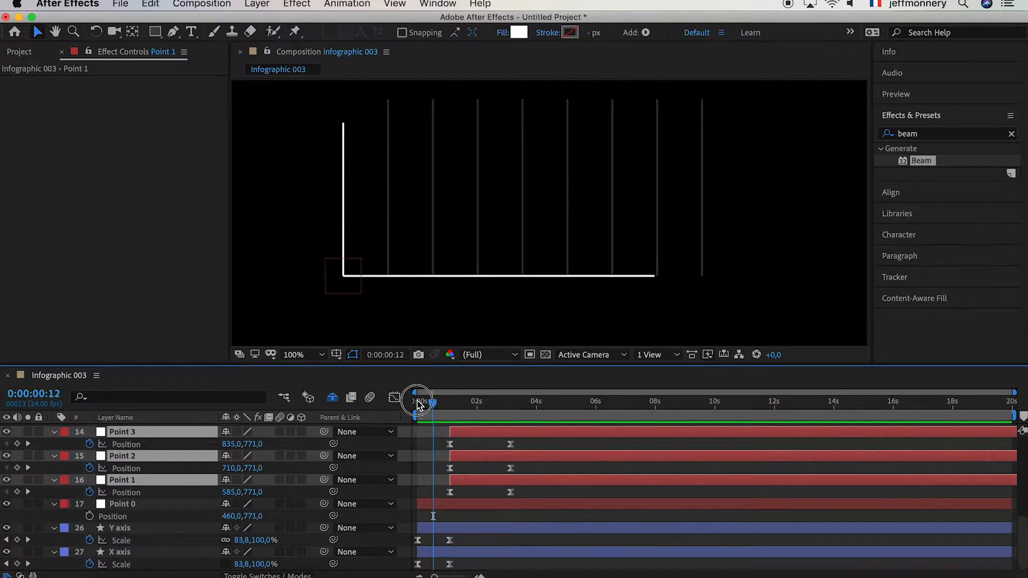
- Copy the X axis Scale keyframes, reveal the shy layers, and paste the keyframes onto Y Bar 1 to Y Bar 8 at 0:00:00:00
click(150, 551)
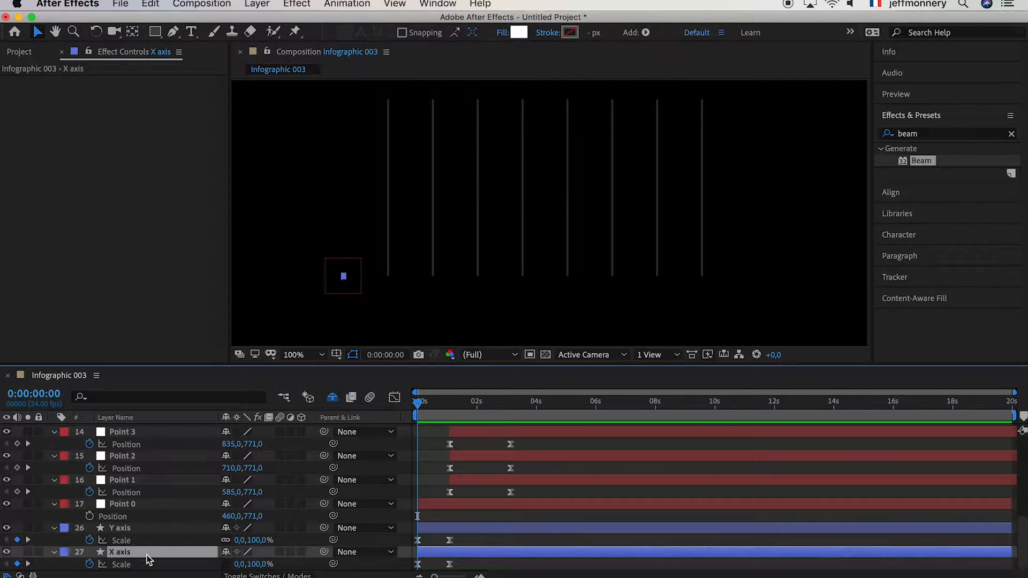
click(128, 565)
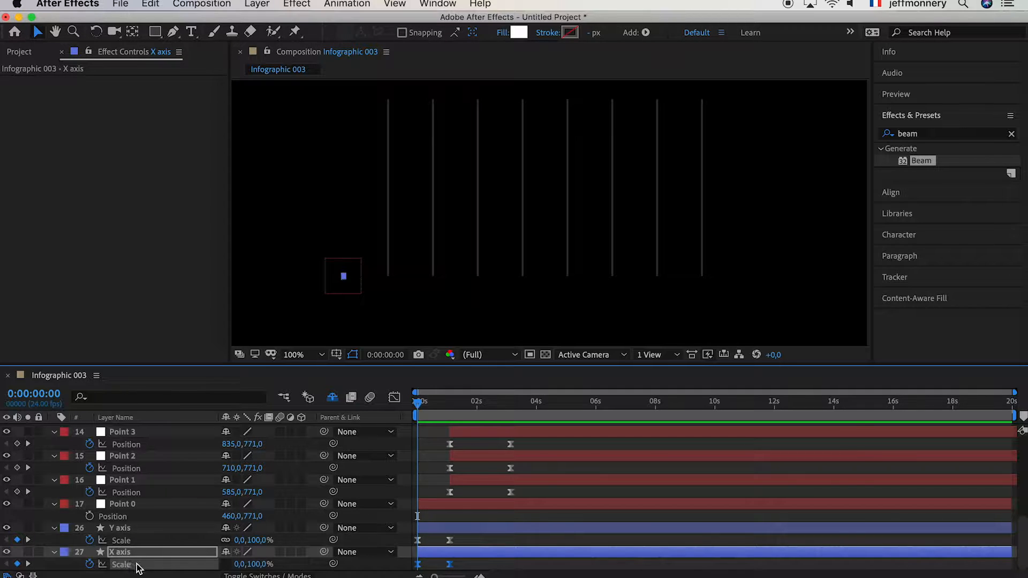
click(332, 398)
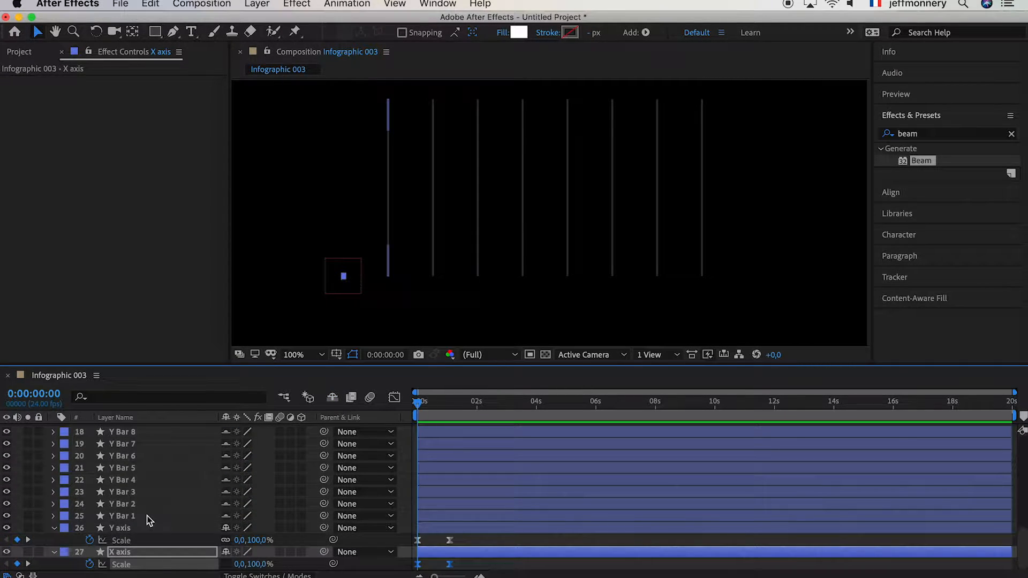
click(149, 517)
scroll(149, 521, up, 2)
scroll(149, 520, down, 1)
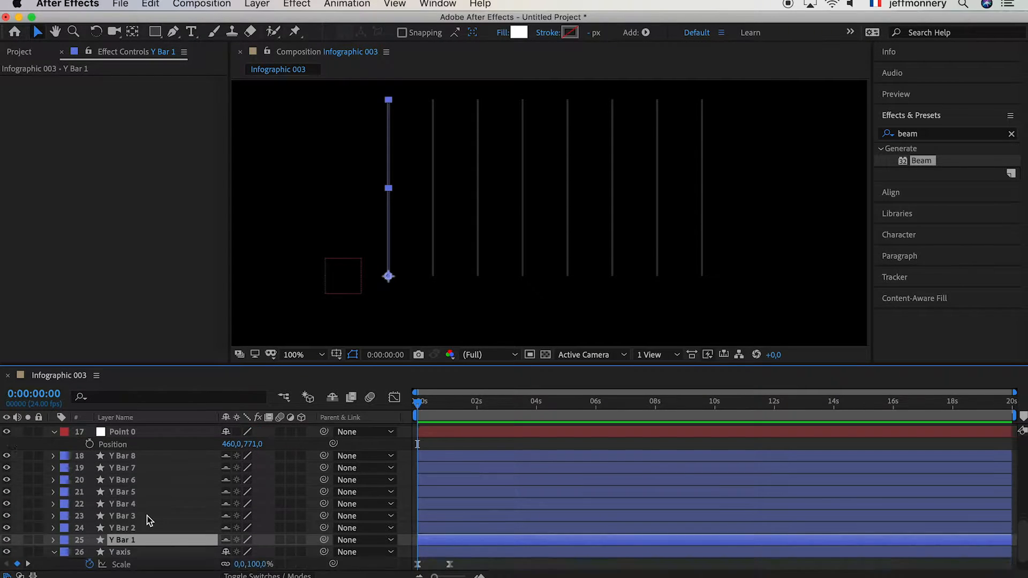
shift+click(149, 458)
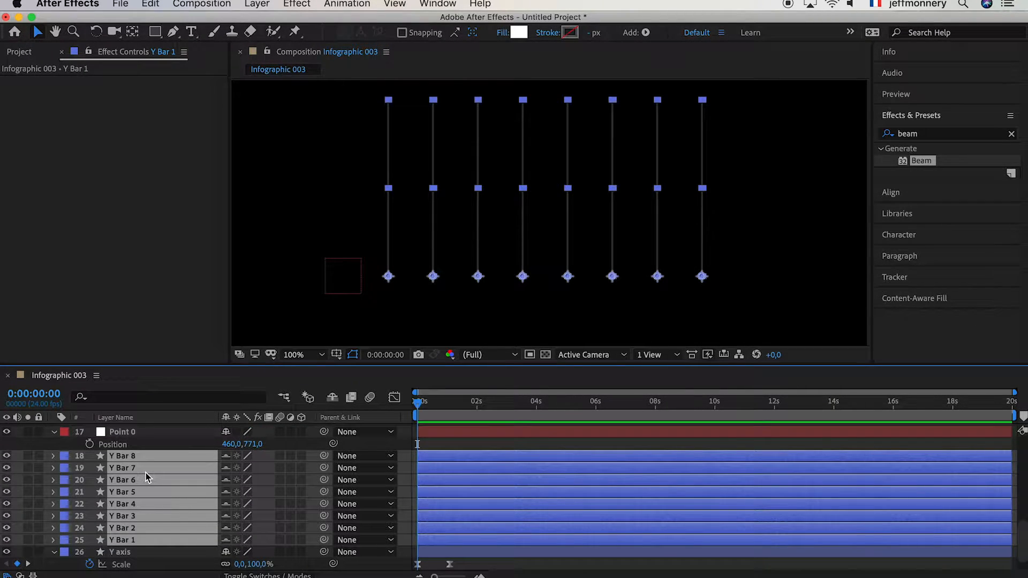
key(super+v)
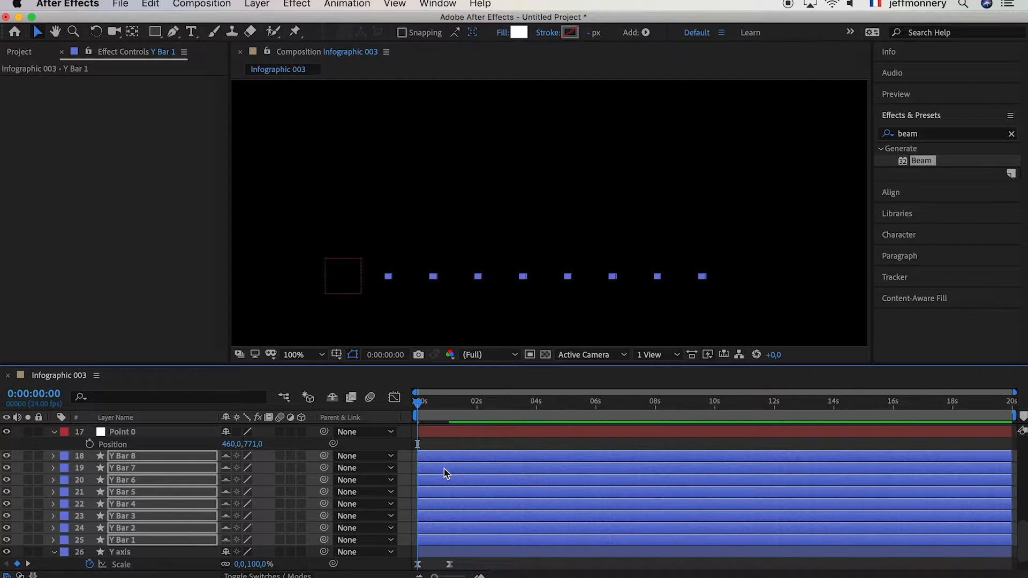
- Shift the Y Bar 1 to Y Bar 8 layers to start at about 1.1 seconds and preview the animation
scroll(434, 513, down, 1)
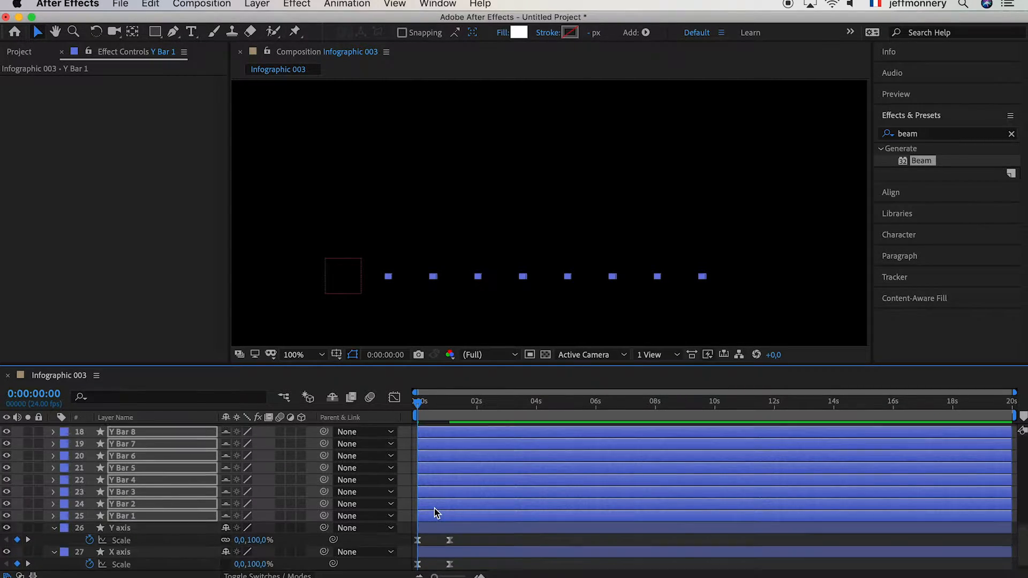
scroll(436, 513, down, 1)
click(439, 517)
scroll(437, 455, up, 2)
shift+click(436, 469)
scroll(434, 498, down, 2)
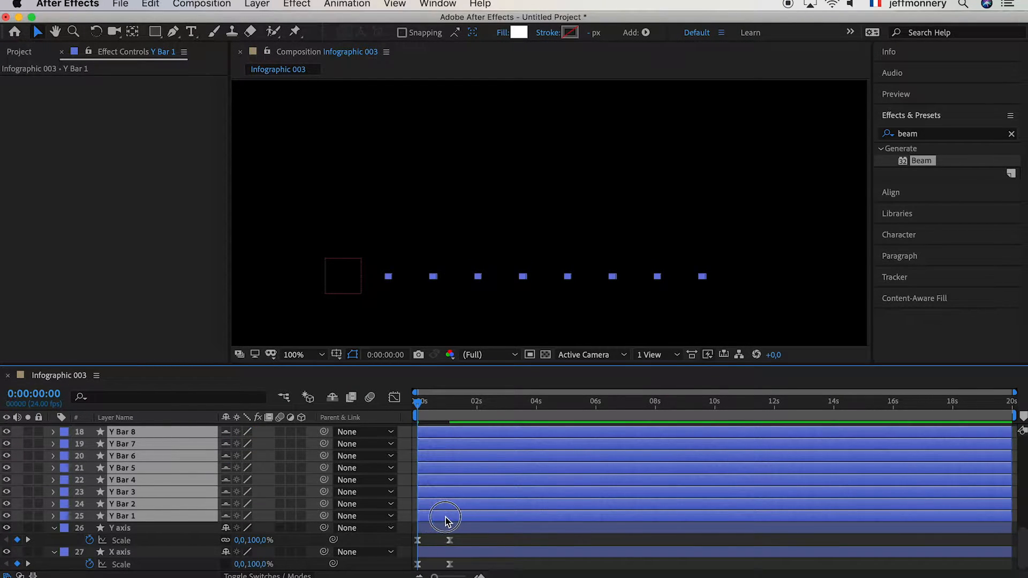
drag(443, 520, 458, 522)
key(space)
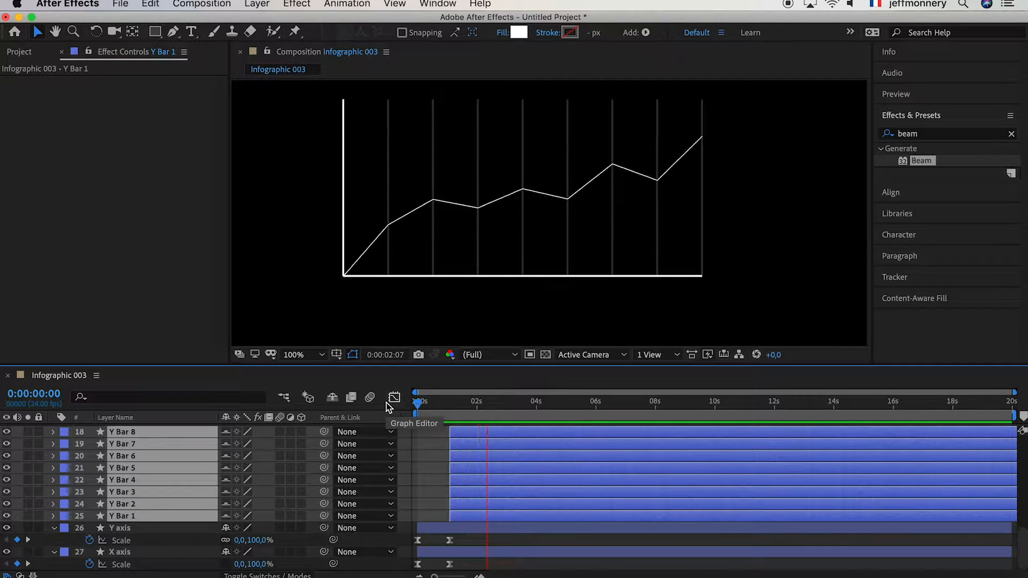
- Nudge the Y Bar 1 to Y Bar 8 layers slightly earlier, to start at about 1 second, and deselect them
click(430, 406)
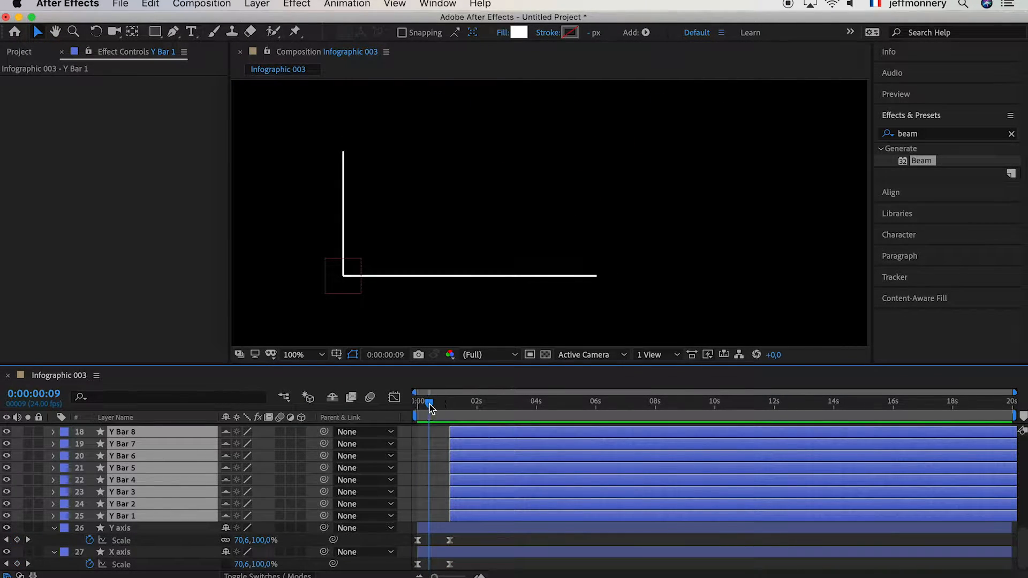
drag(457, 516, 454, 517)
click(428, 517)
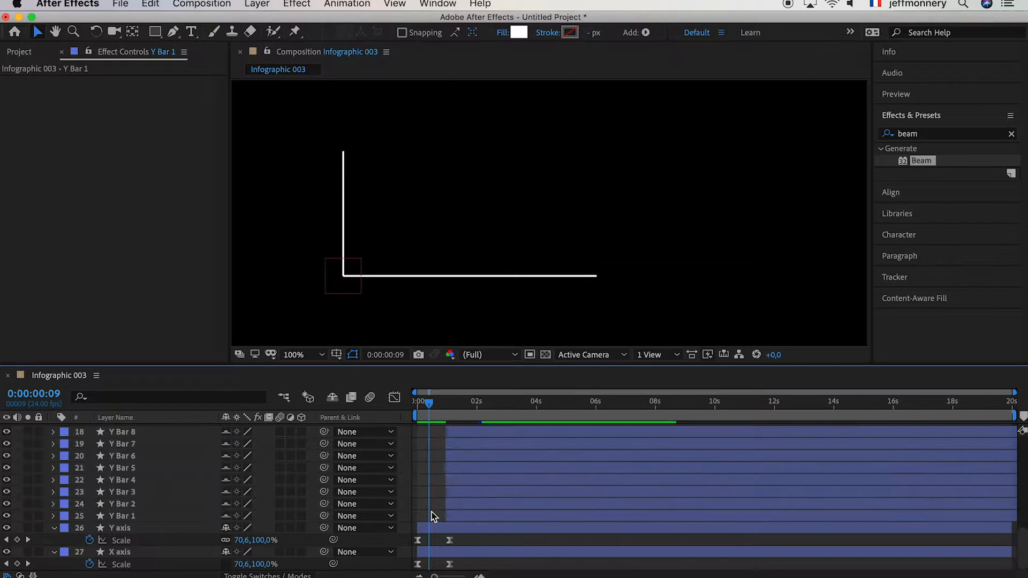
- Move Y Bar 1, Y Bar 2 and Y Bar 3 earlier to start at about frames 5, 12 and 20, and preview the animation
drag(429, 402, 424, 402)
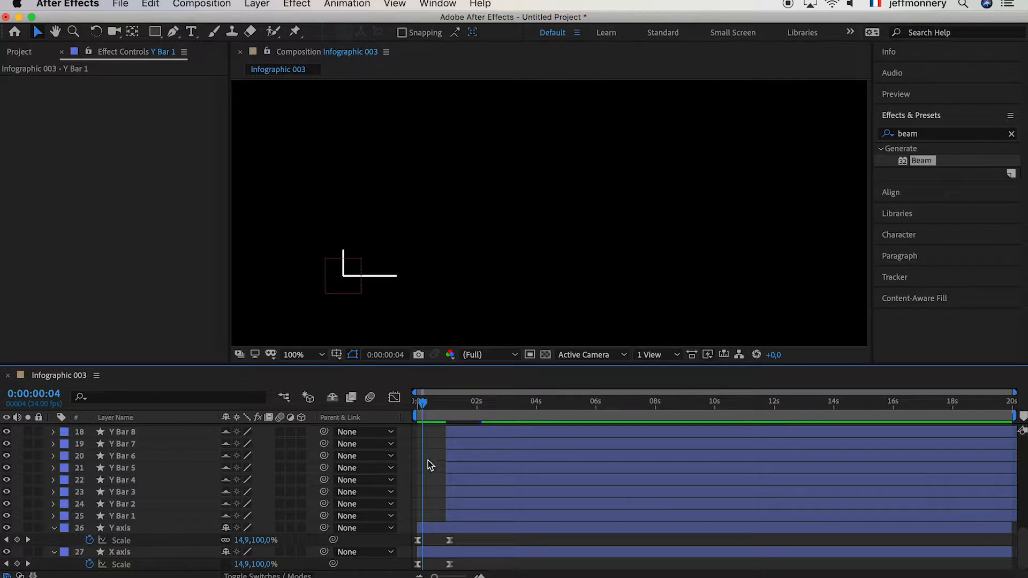
click(439, 517)
drag(433, 518, 454, 496)
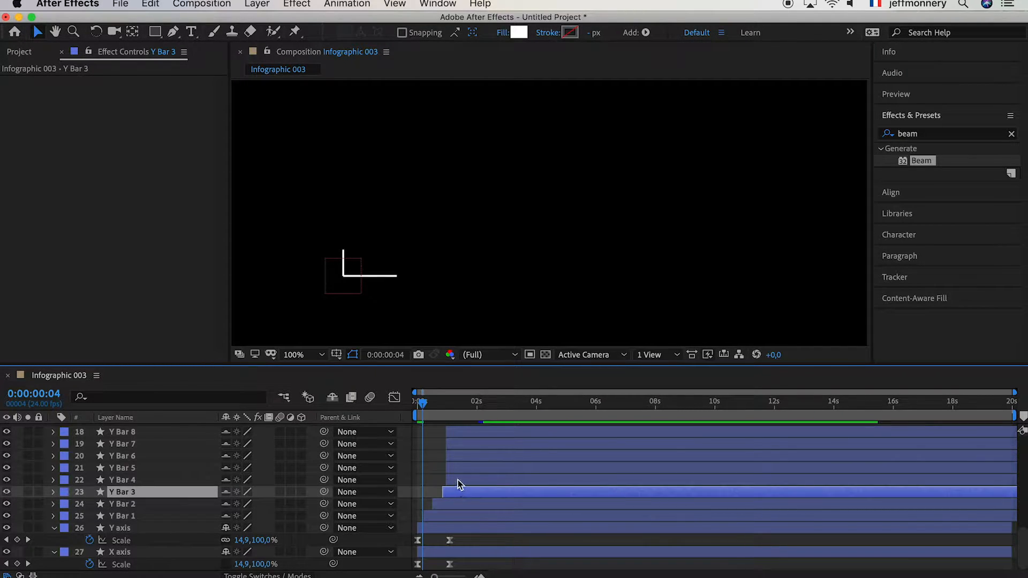
key(Home)
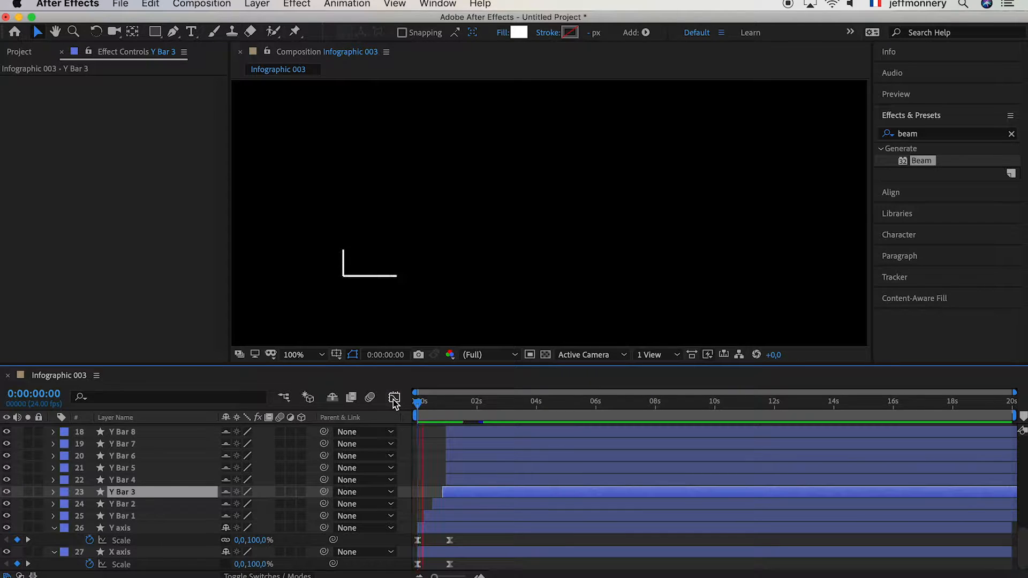
key(space)
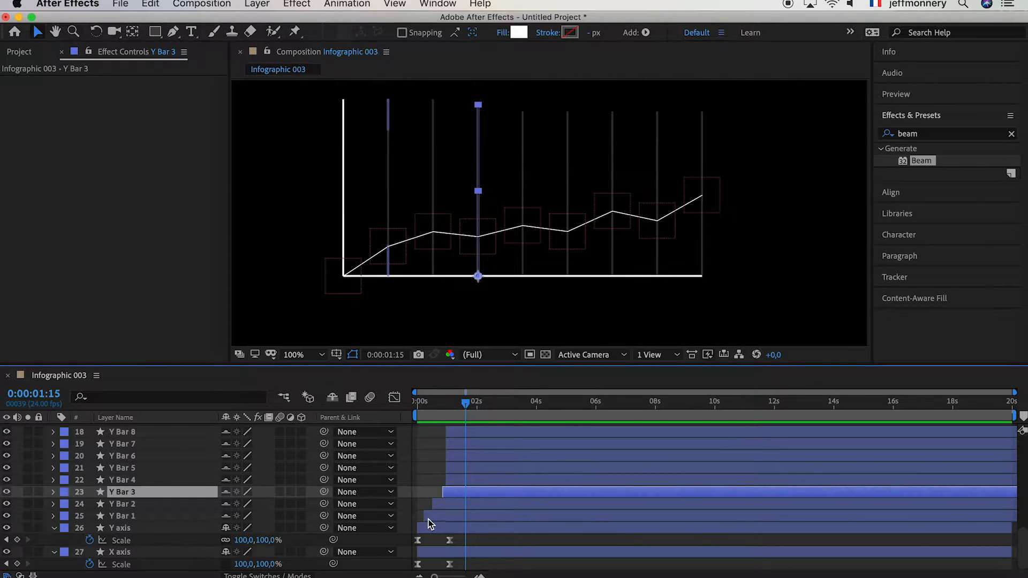
- Stagger the layer starts of Y Bar 1 to Y Bar 6 at frames 2, 5, 8, 10, 13 and 16, and Y Bar 8 at about 1:02
scroll(429, 519, up, 5)
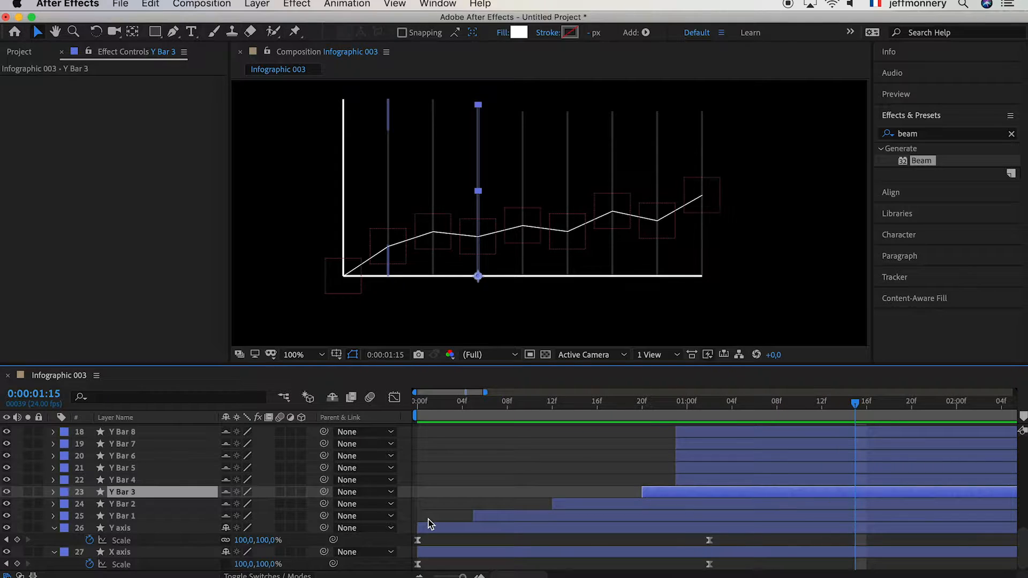
drag(500, 517, 467, 518)
drag(557, 504, 483, 506)
drag(658, 492, 524, 493)
drag(696, 479, 554, 484)
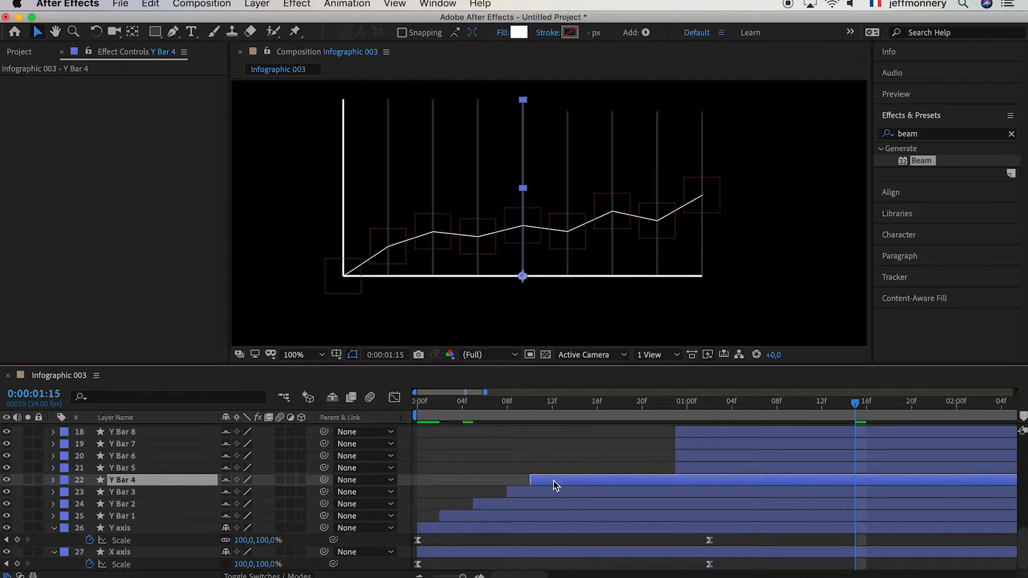
drag(696, 471, 584, 474)
drag(692, 459, 626, 462)
drag(652, 403, 703, 407)
scroll(689, 444, up, 3)
drag(682, 471, 716, 471)
- Tighten the stagger by starting Y Bar 7 to Y Bar 3 at frames 16, 13, 11, 9 and 7, and preview the animation
drag(710, 406, 602, 406)
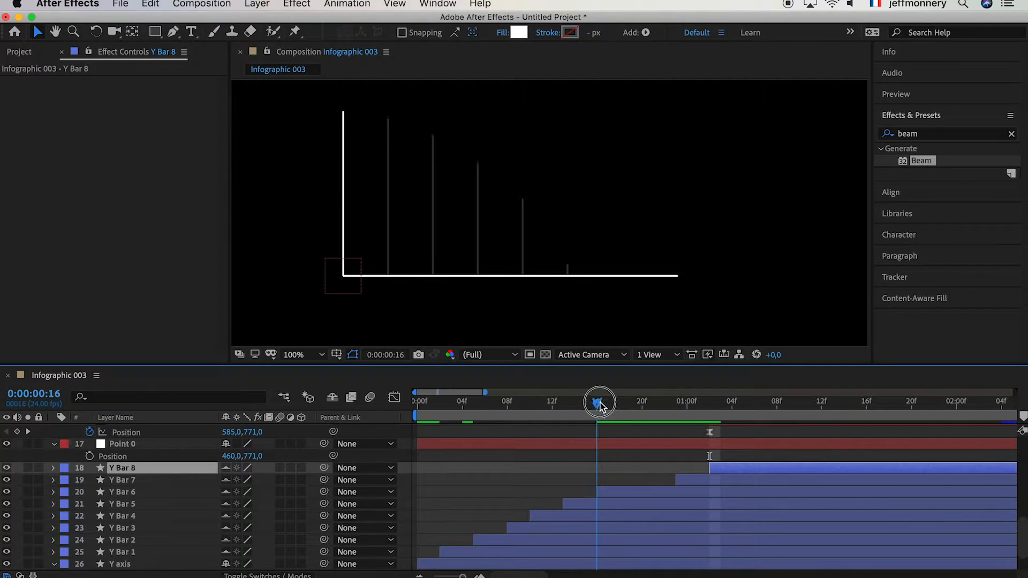
drag(696, 483, 559, 504)
click(596, 492)
drag(550, 516, 538, 522)
click(518, 532)
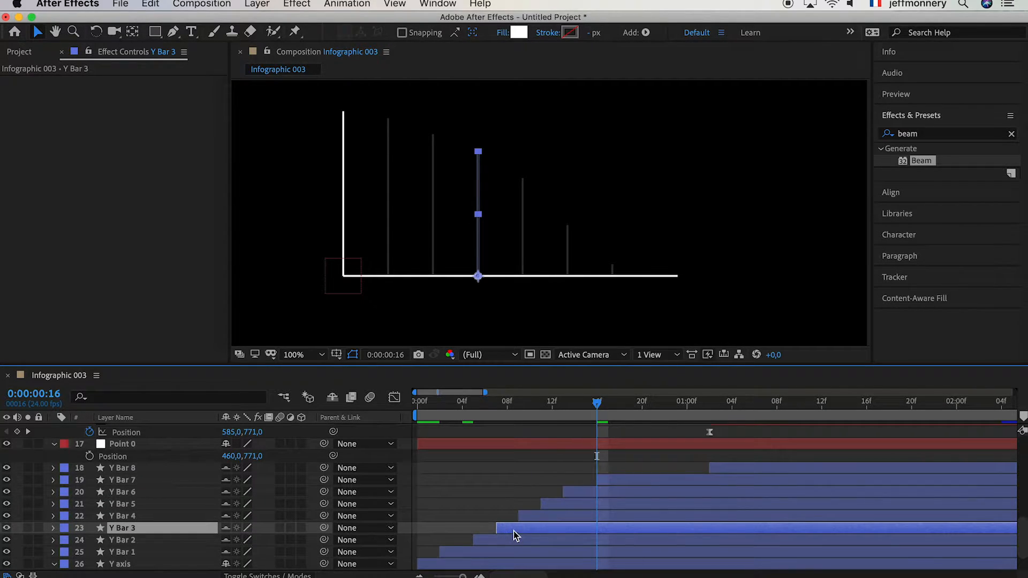
key(space)
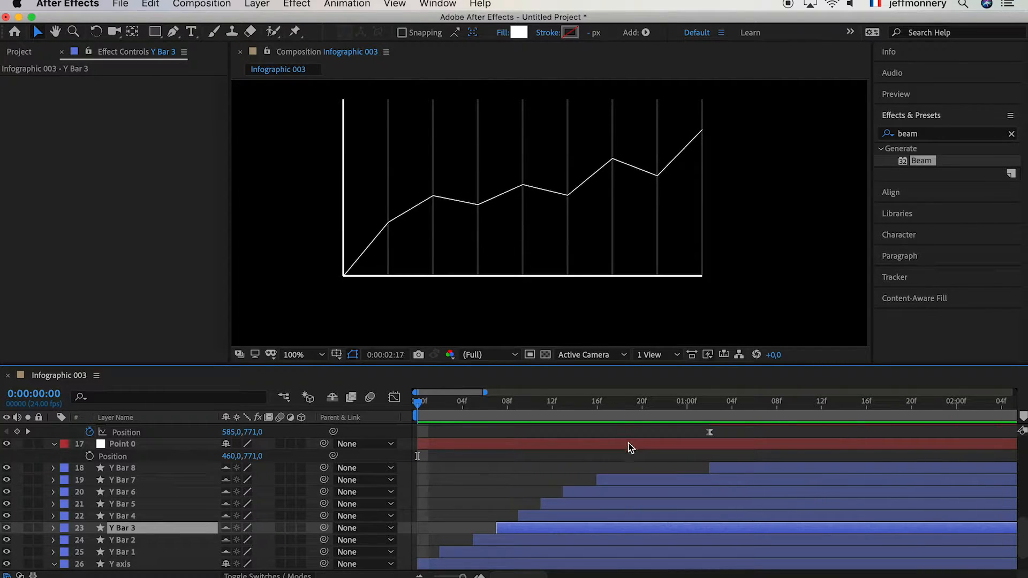
- Move Y Bar 8 earlier to start at frame 19, deselect it, and preview the animation from the beginning
drag(732, 471, 652, 467)
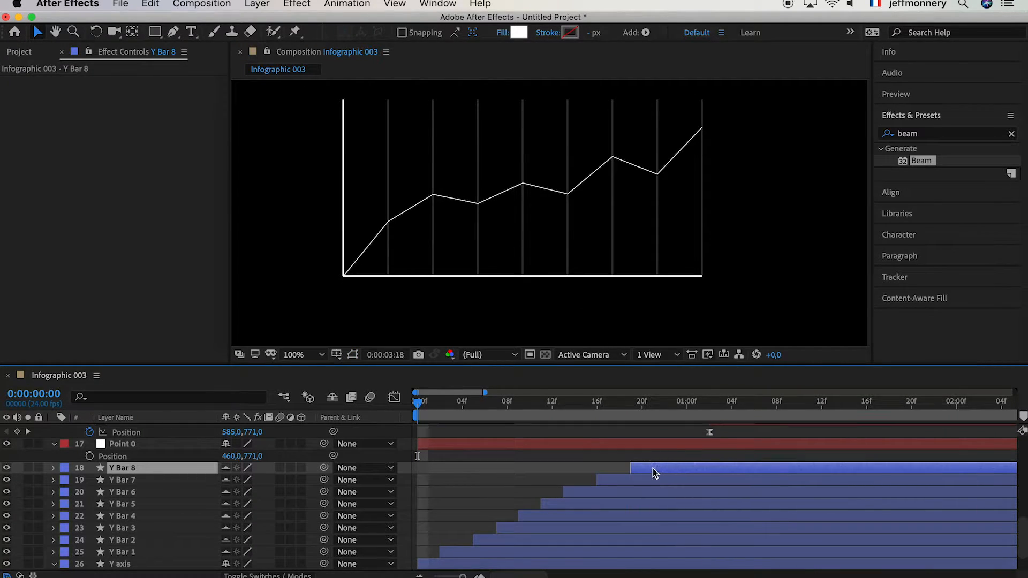
click(577, 431)
key(space)
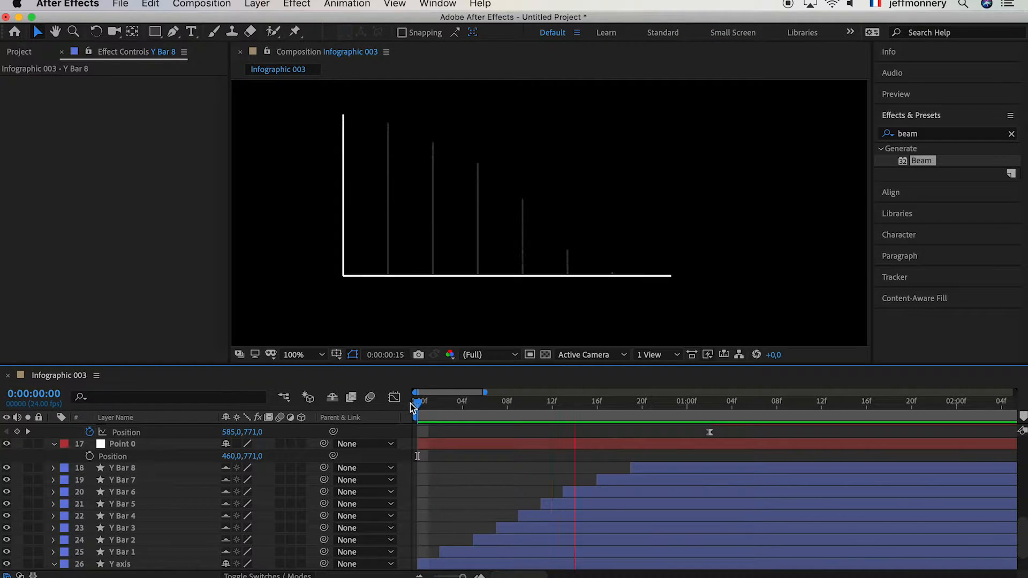
click(490, 406)
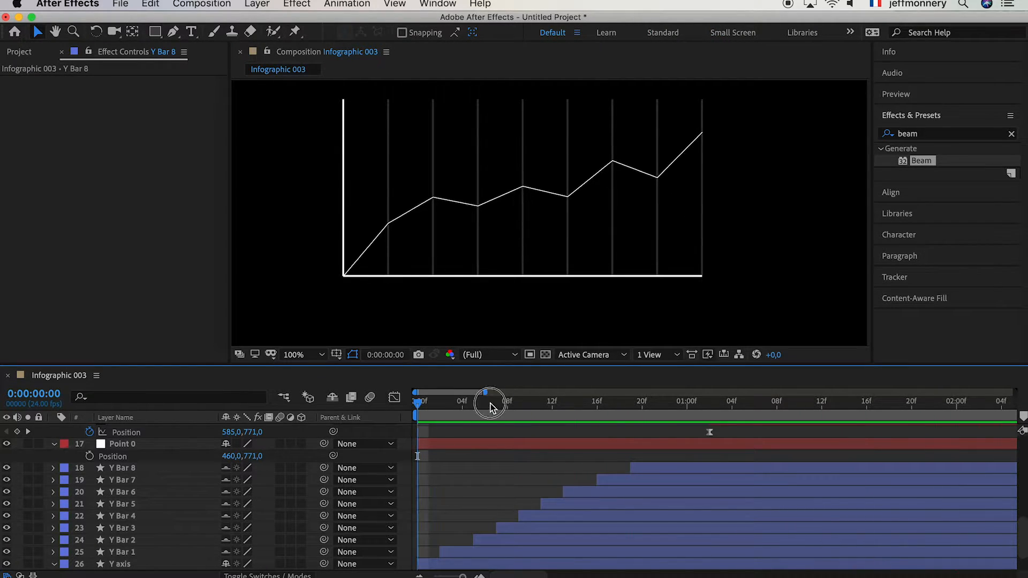
key(minus)
key(minus)
key(minus)
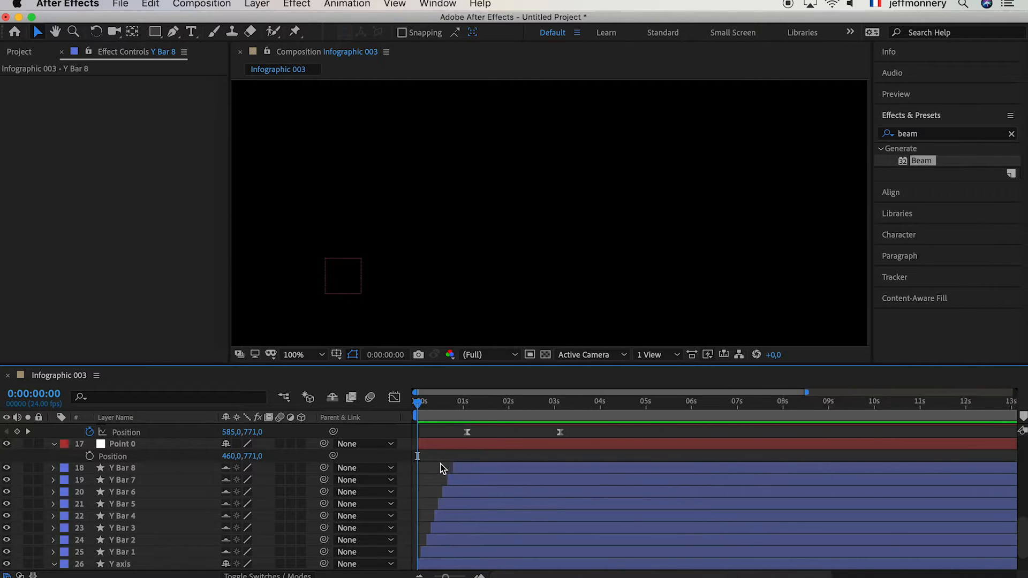
key(h)
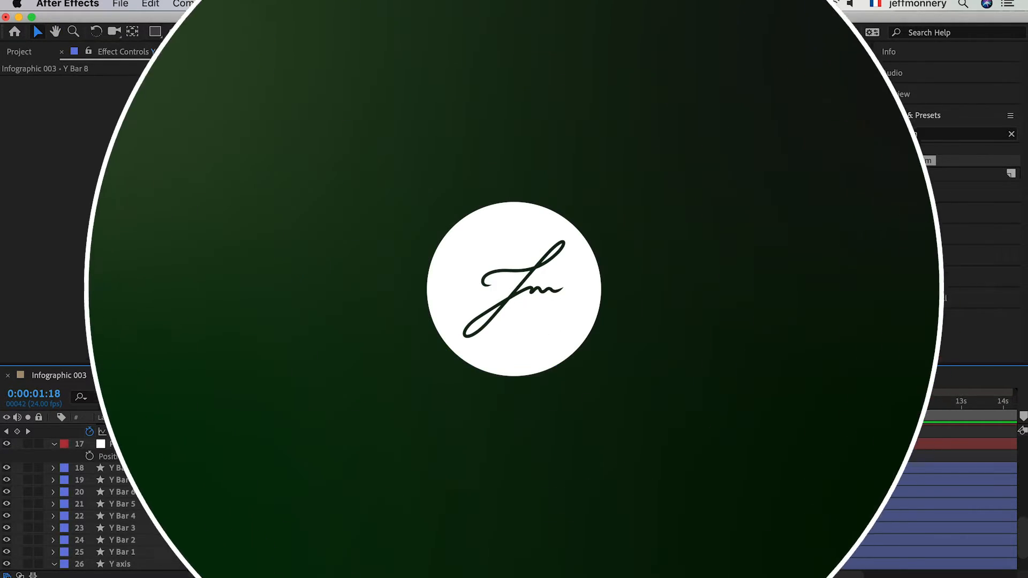